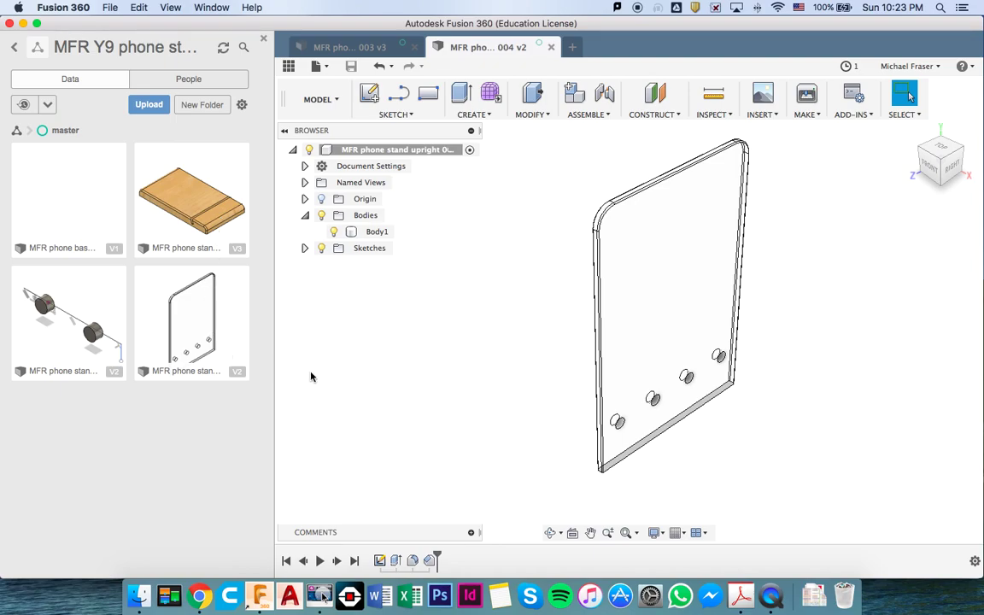
click(619, 424)
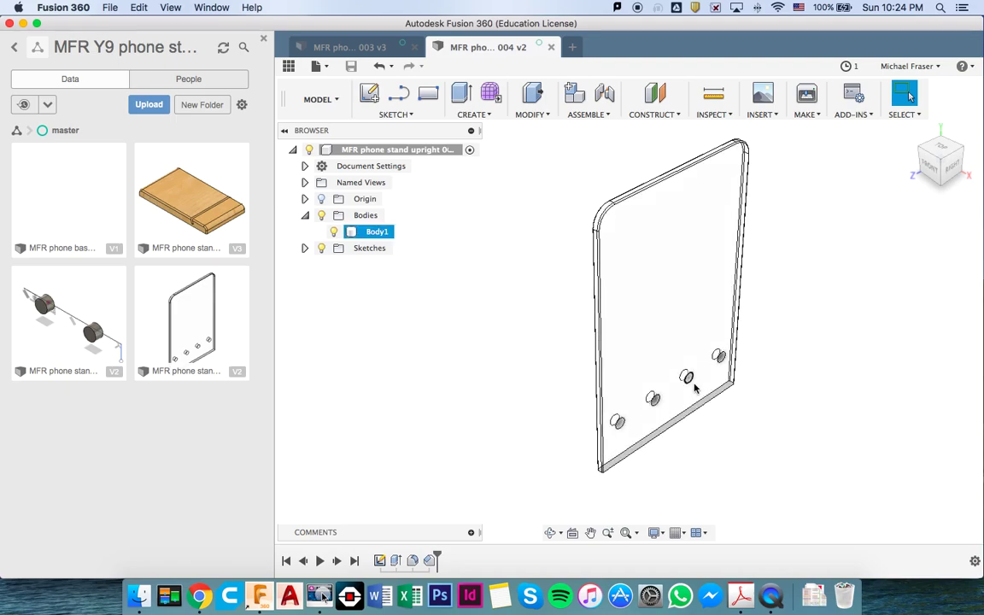
click(497, 261)
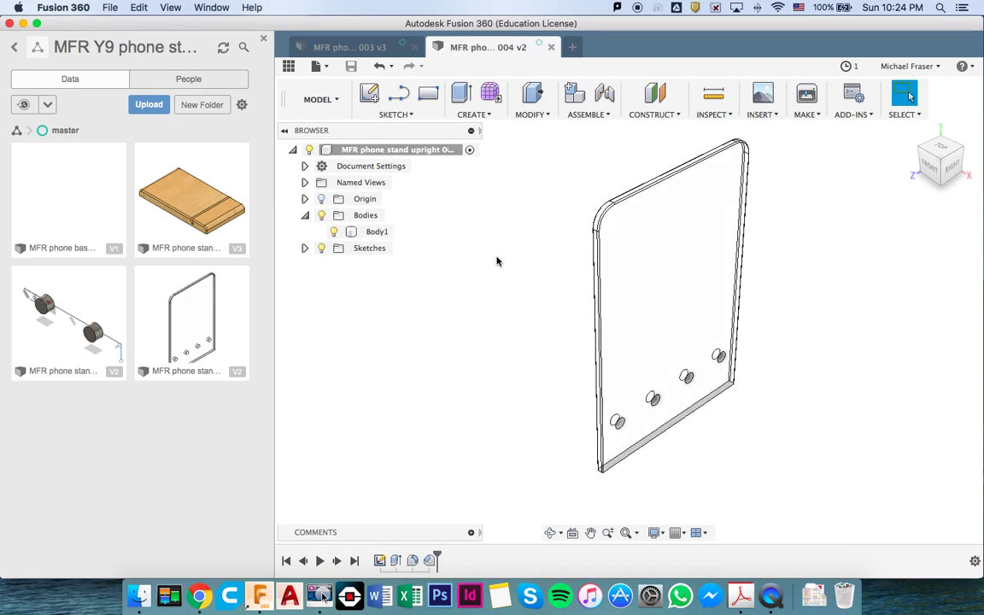
Step: Create a new design and save it as "MFR phone stand bracket 005" in the master folder of the MFR Y9 phone stand project
click(571, 49)
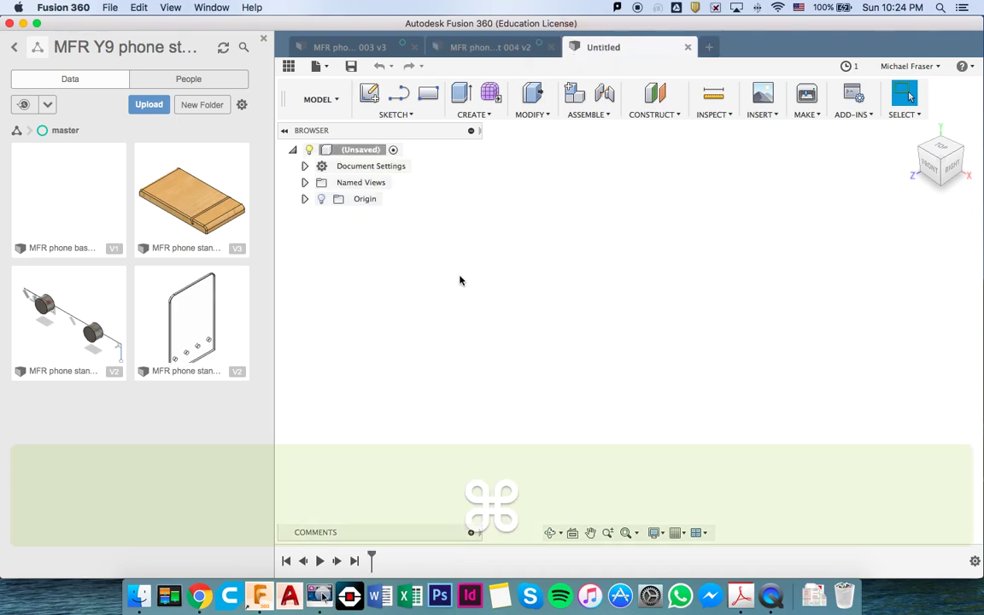
key(super+s)
text(M)
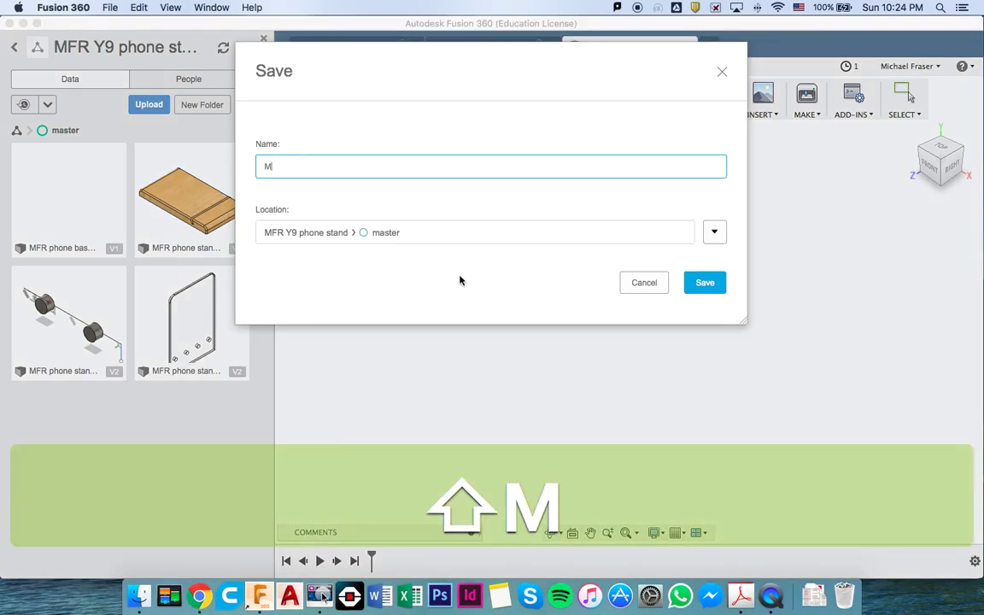
text(FR p)
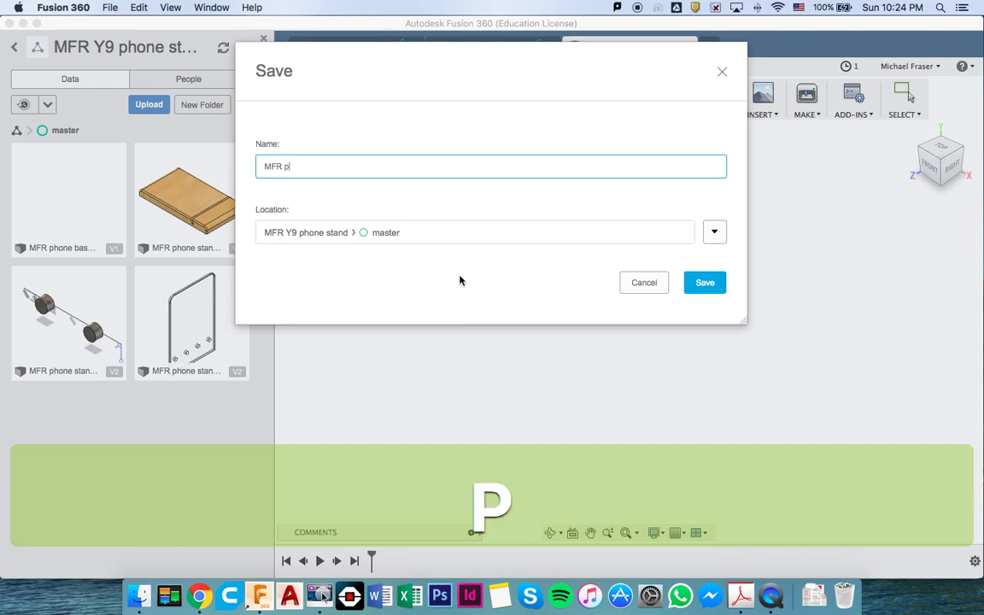
text(hone stand )
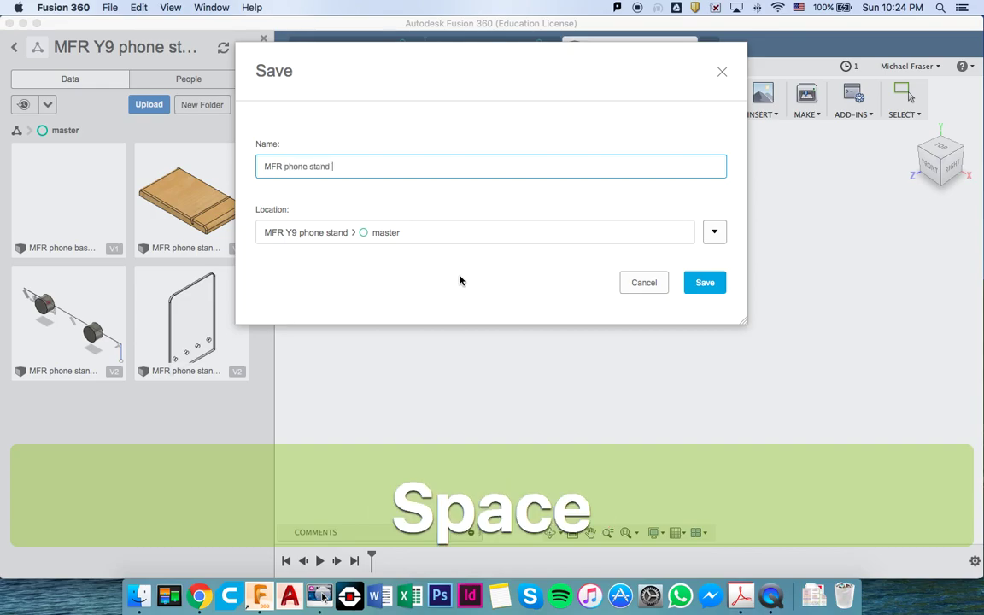
text(brac)
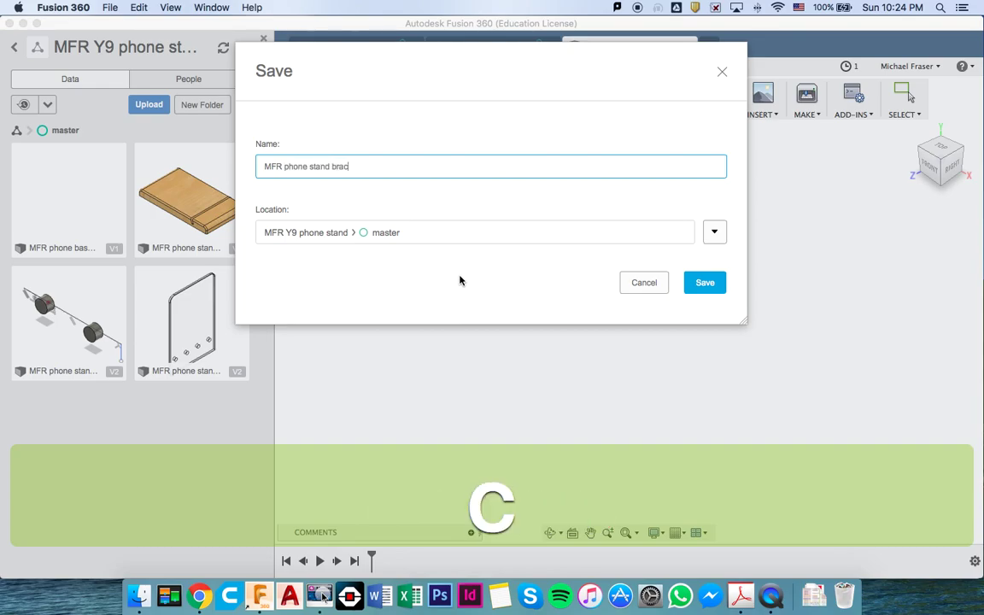
text(ket 005)
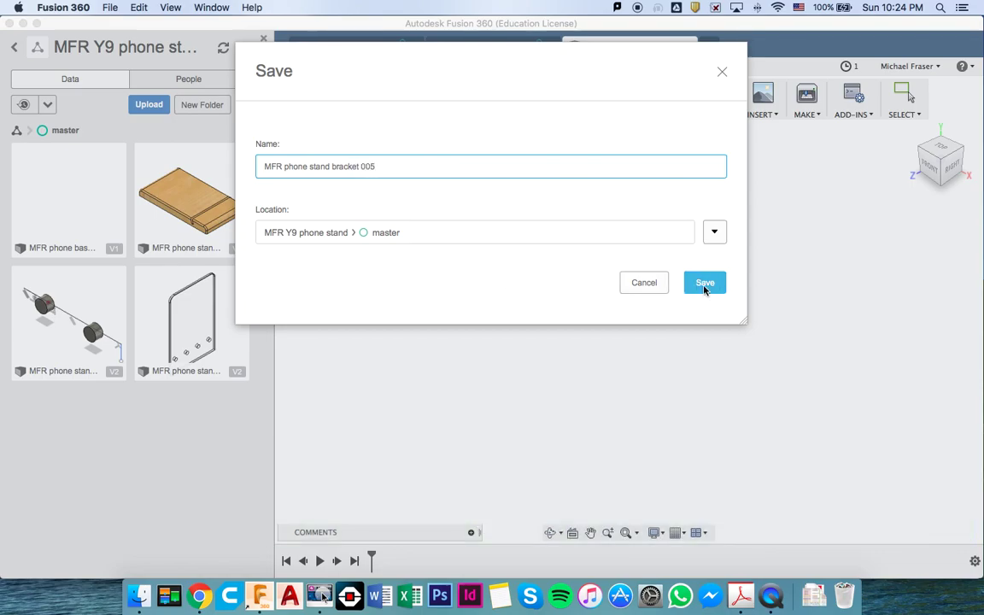
click(705, 287)
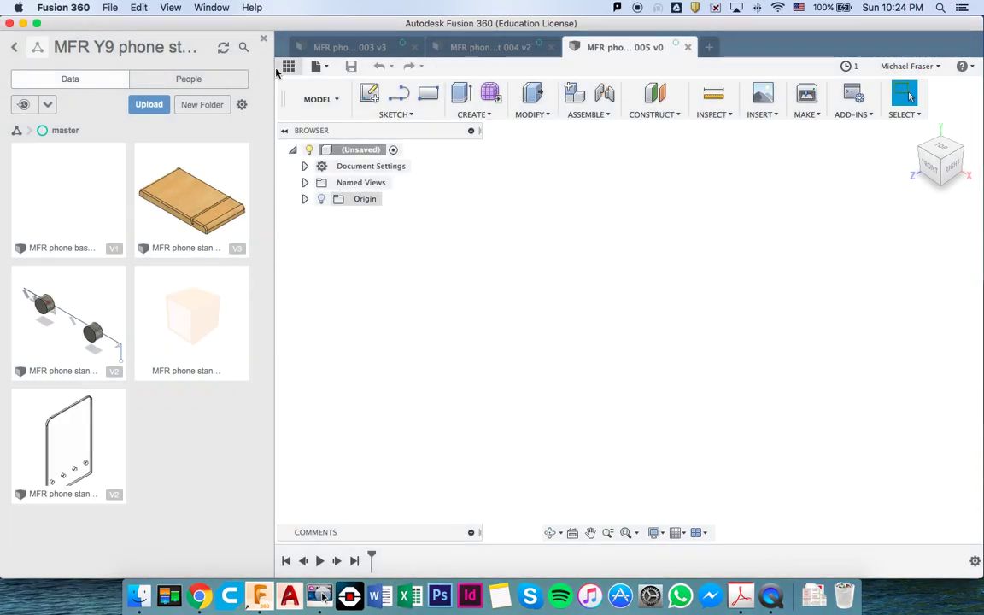
Step: Hide the data panel and sketch a 40 mm wide by 12 mm high rectangle on the XY plane, down and rightward from the origin
click(290, 66)
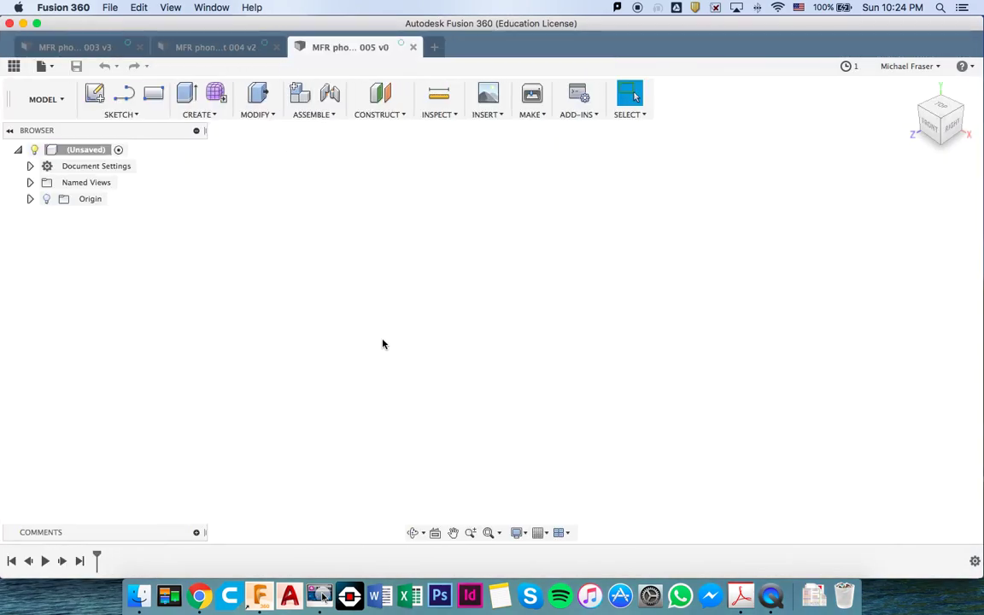
key(r)
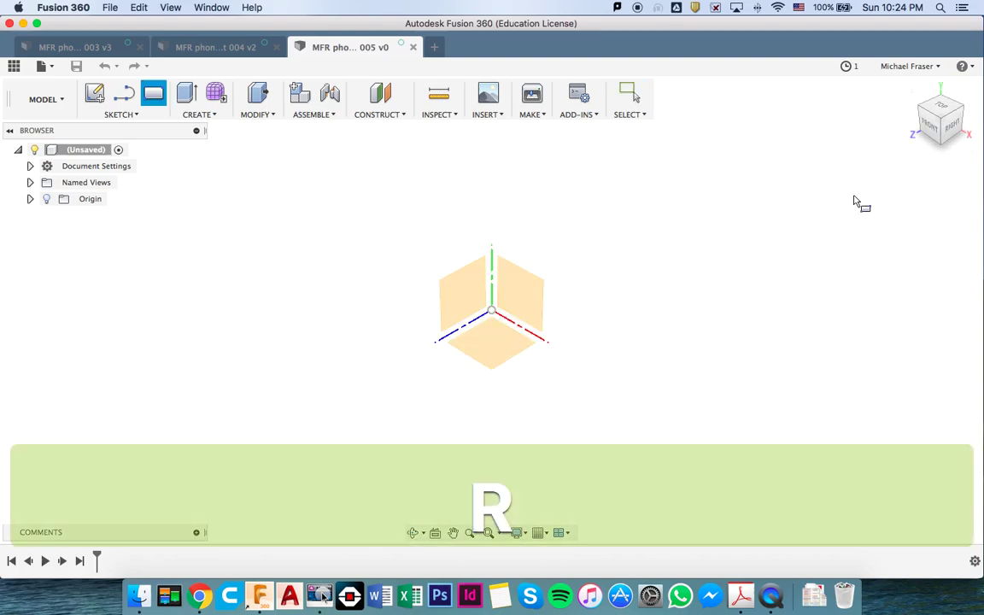
click(523, 297)
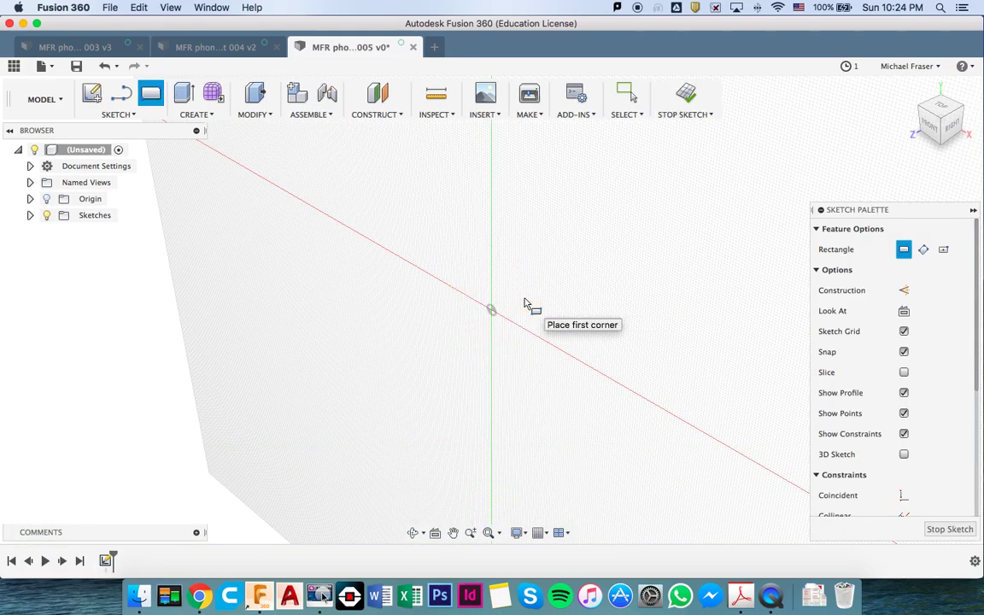
click(492, 311)
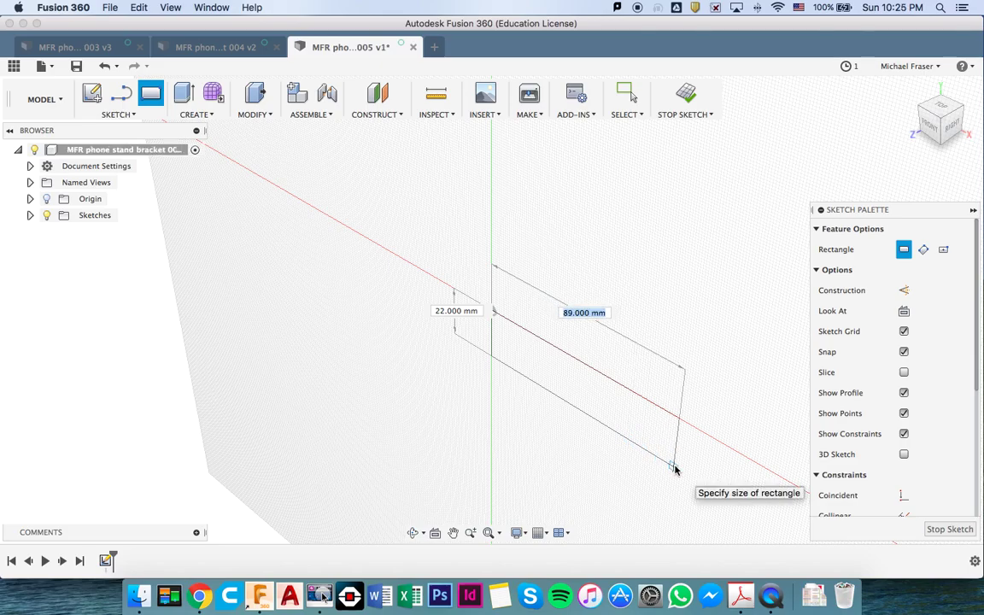
text(40)
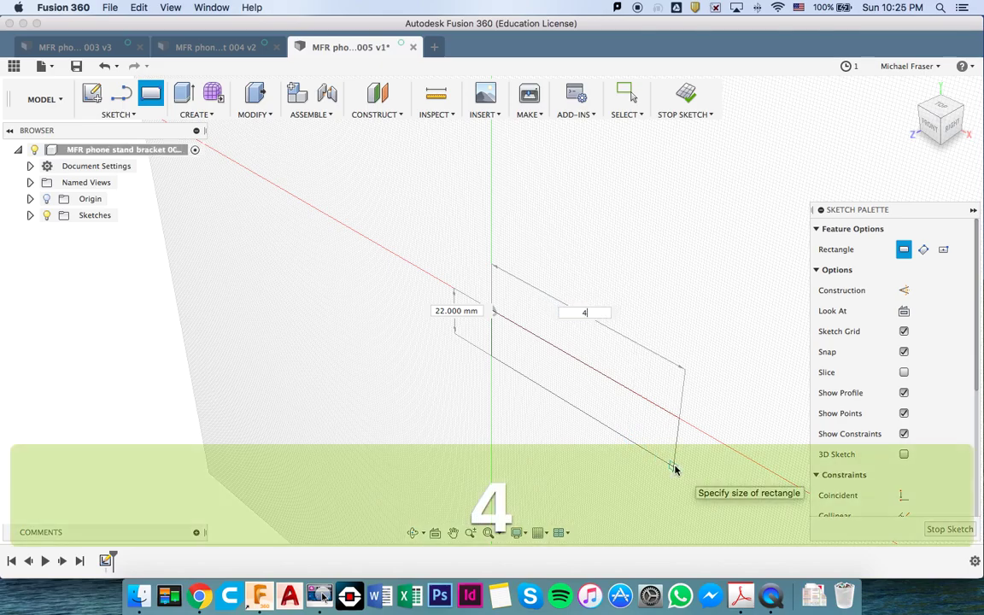
key(Tab)
text(12)
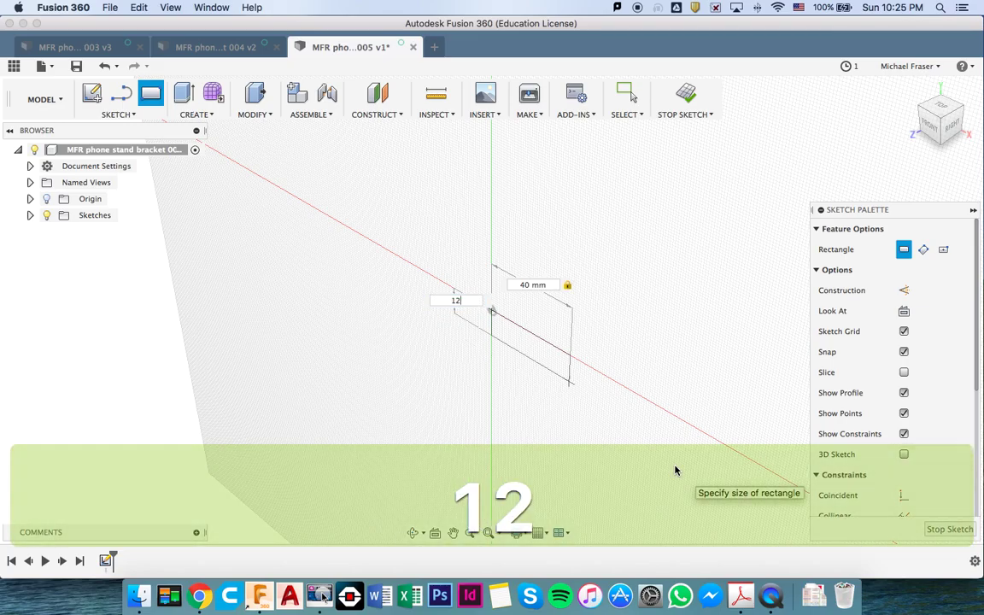
key(Return)
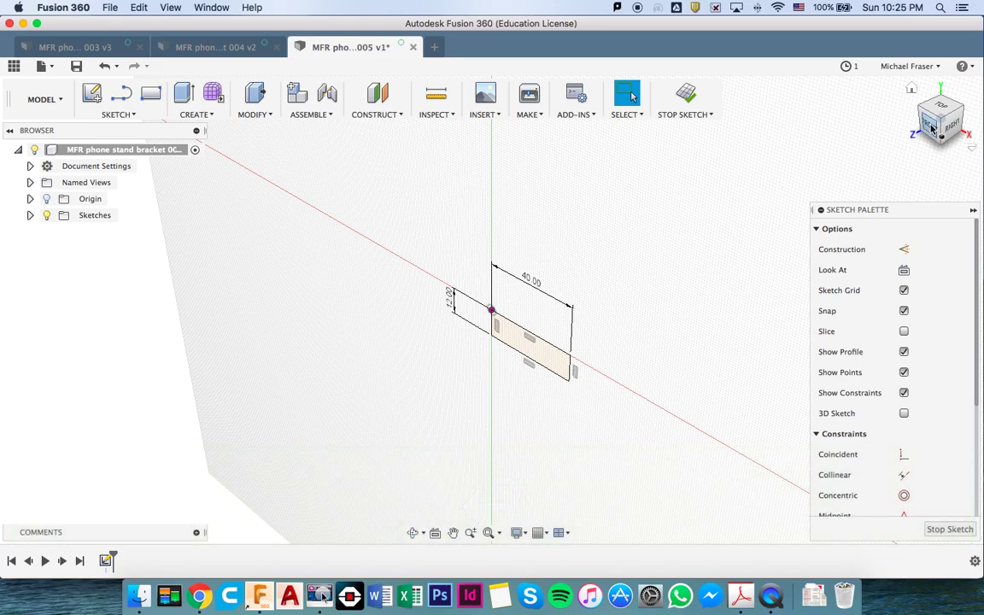
Step: Sketch a 5 mm diameter circle inside the rectangle, centred about 6 mm from its left edge and midway up its height
click(932, 126)
scroll(565, 323, up, 8)
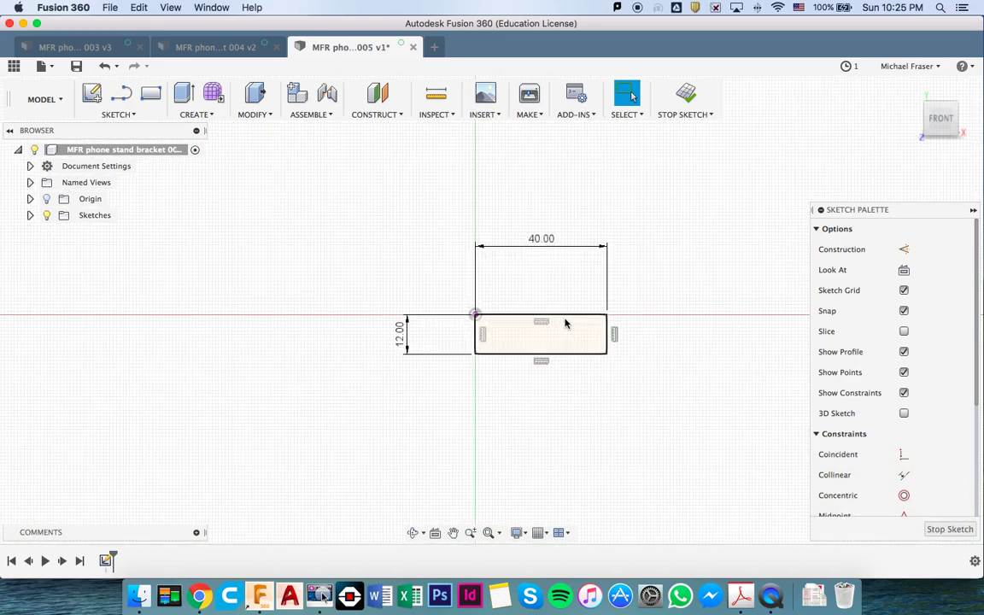
scroll(565, 323, right, 3)
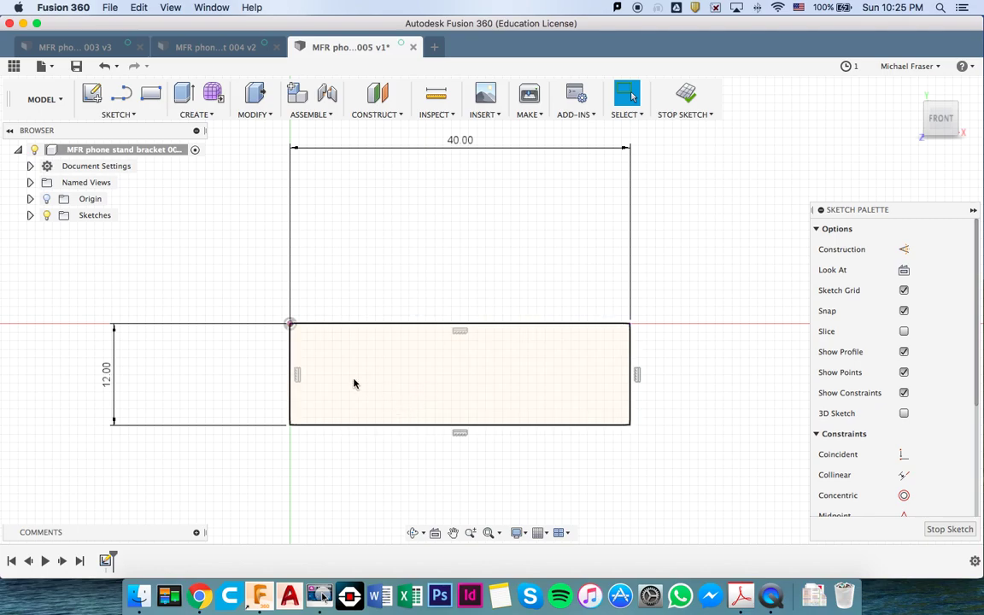
key(c)
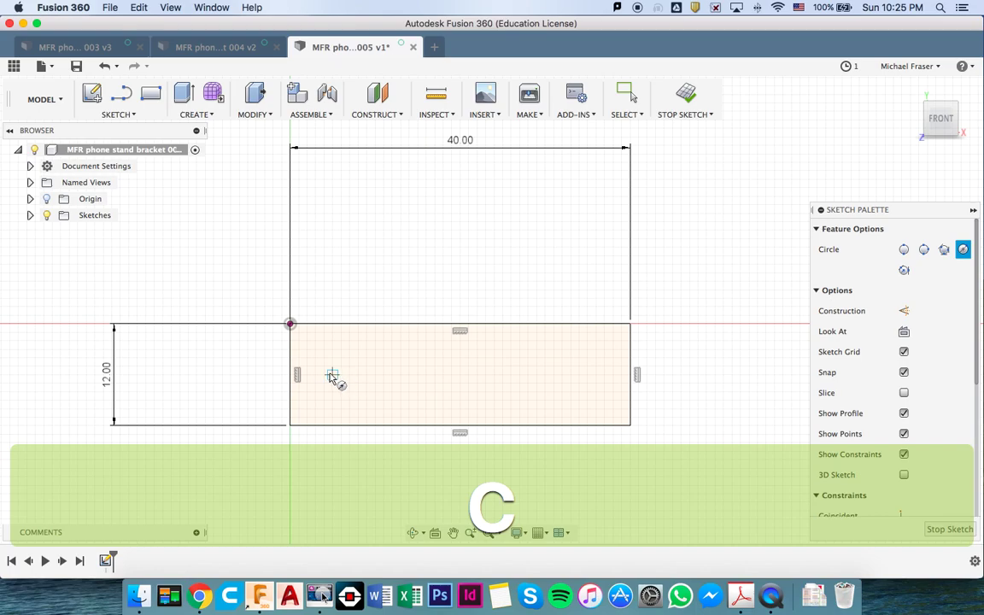
click(340, 374)
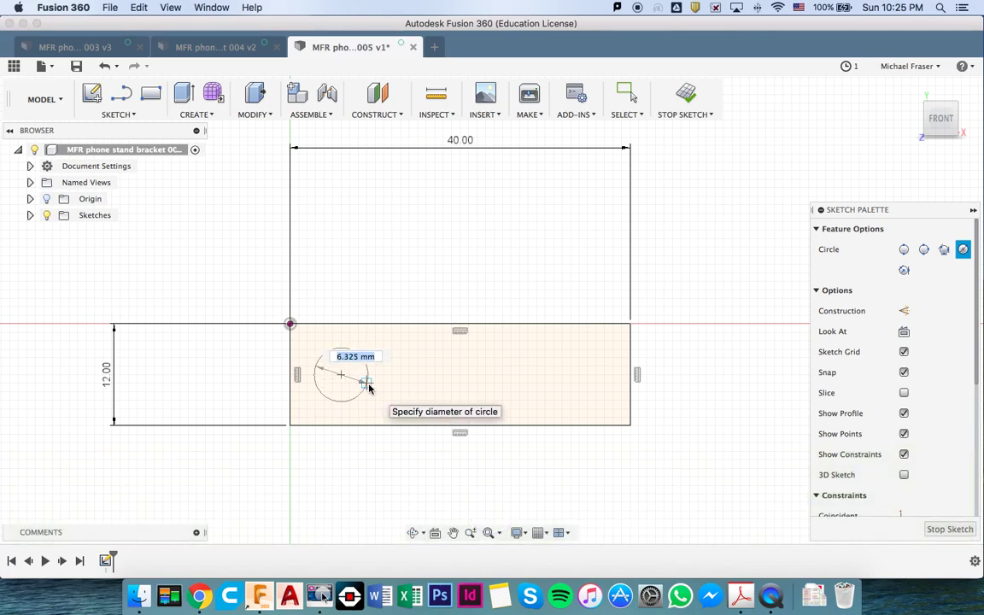
text(5)
key(Return)
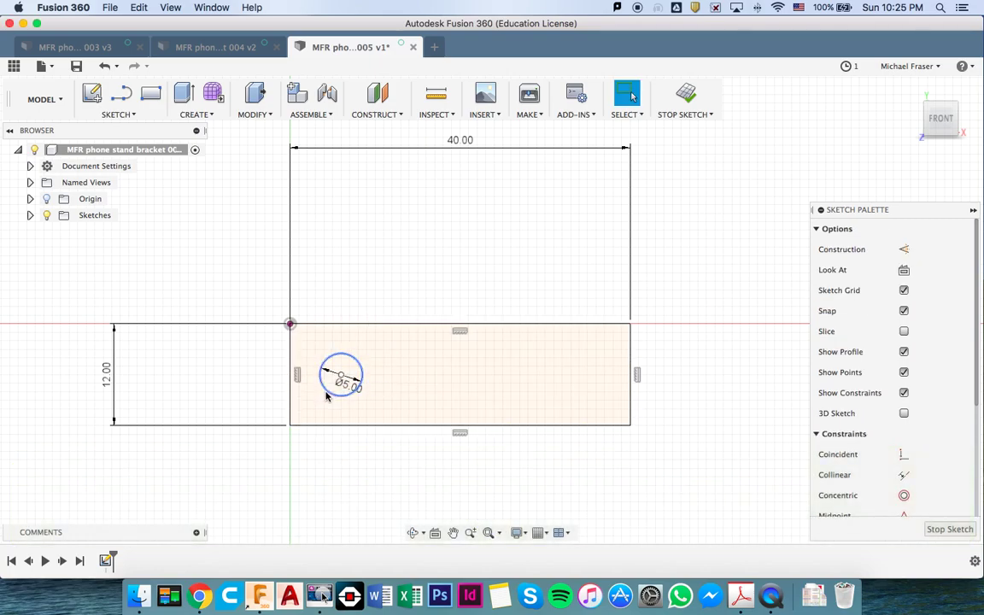
Step: Dimension the circle's centre 10 mm from the rectangle's left edge
key(d)
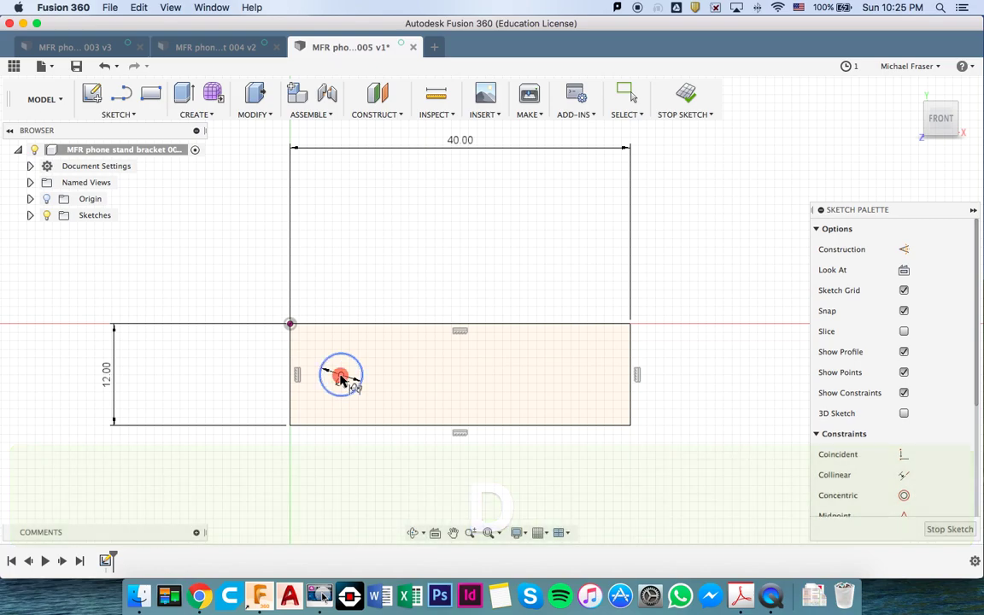
click(293, 378)
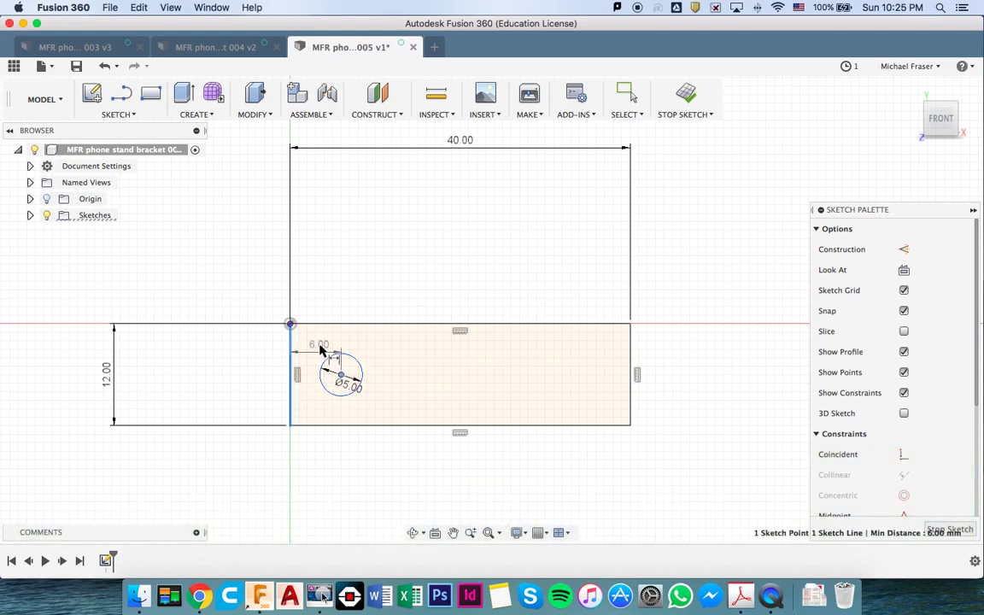
click(321, 340)
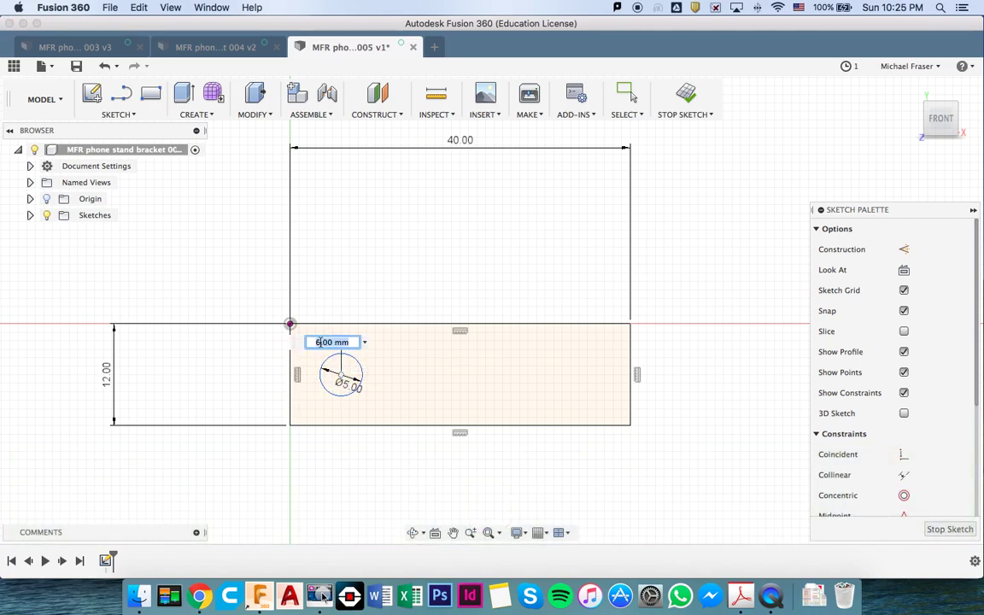
text(10)
key(Return)
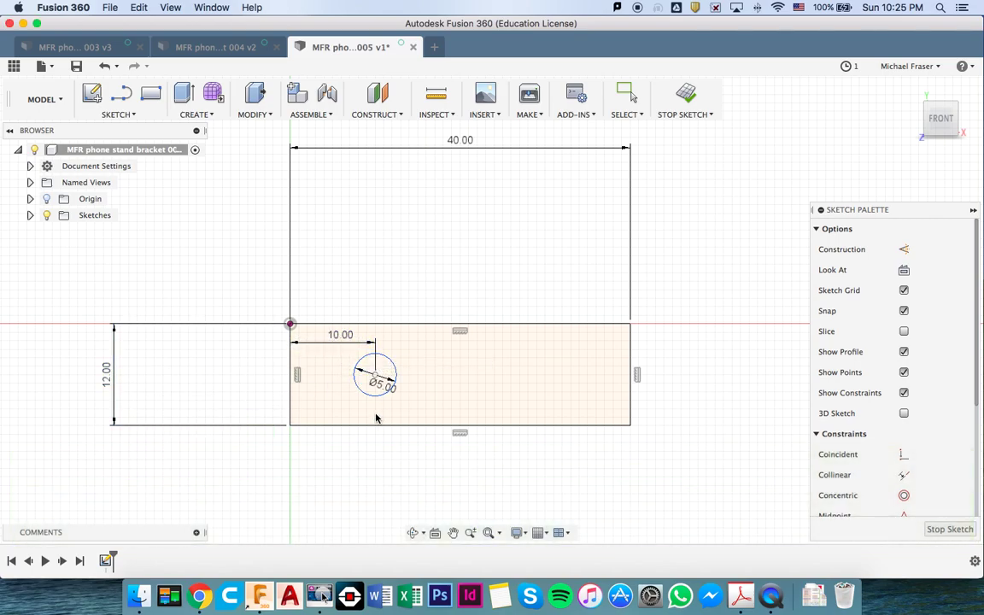
Step: Dimension the circle's centre 6 mm above the rectangle's bottom edge
key(d)
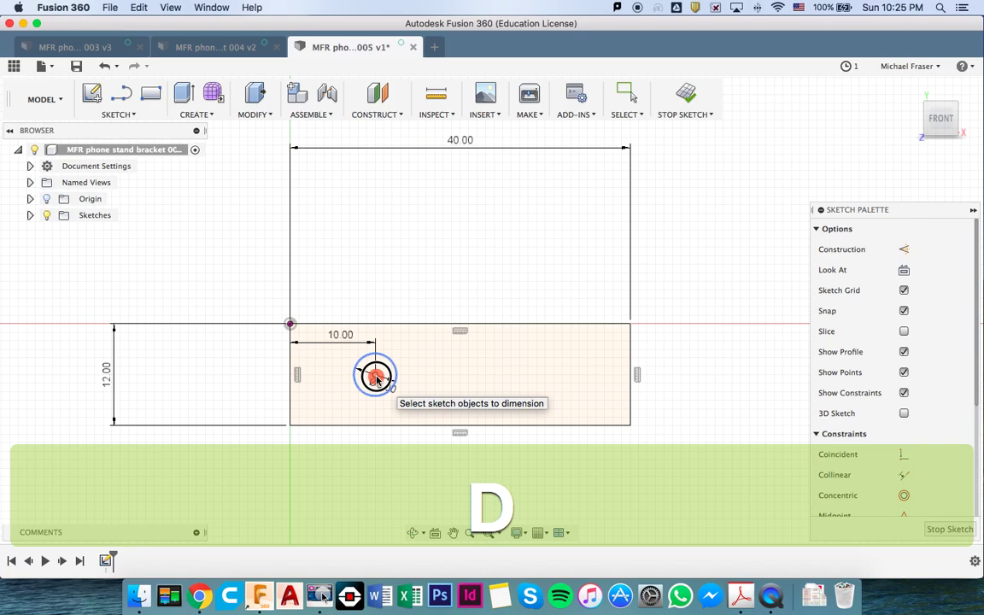
click(375, 376)
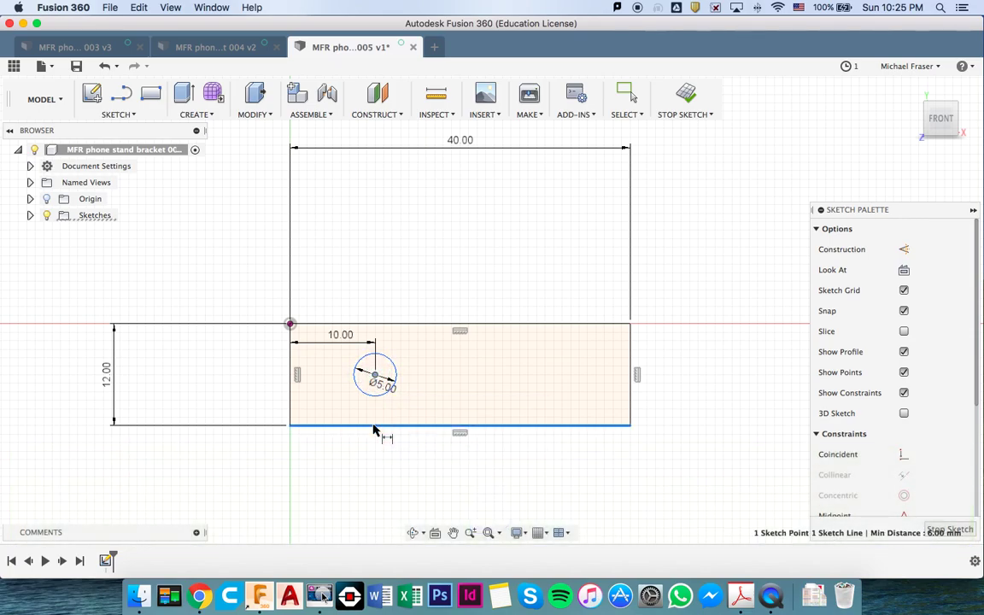
click(420, 408)
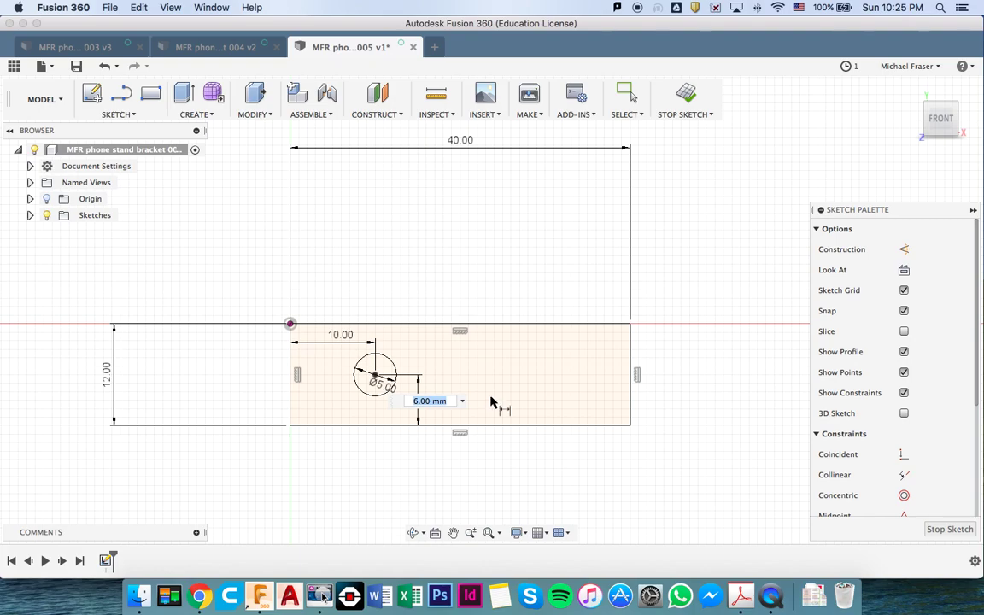
key(Return)
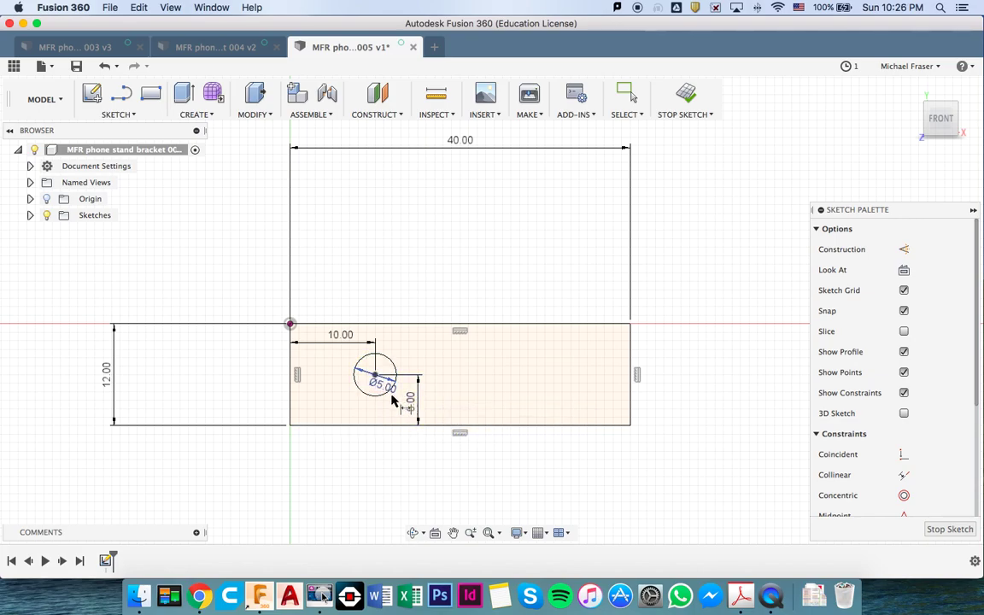
Step: Undo both position dimensions of the circle
key(super+z)
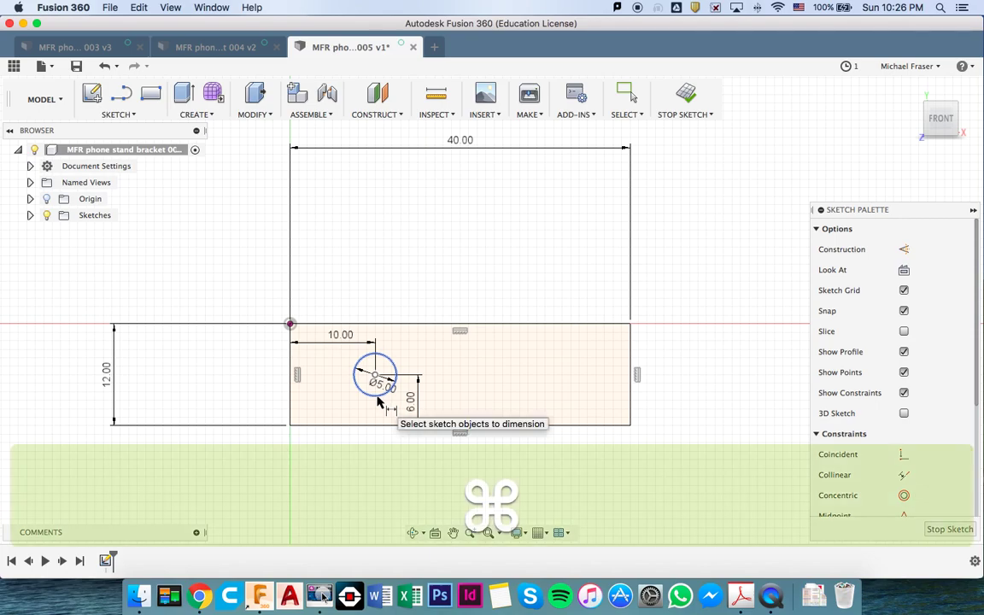
key(super+z)
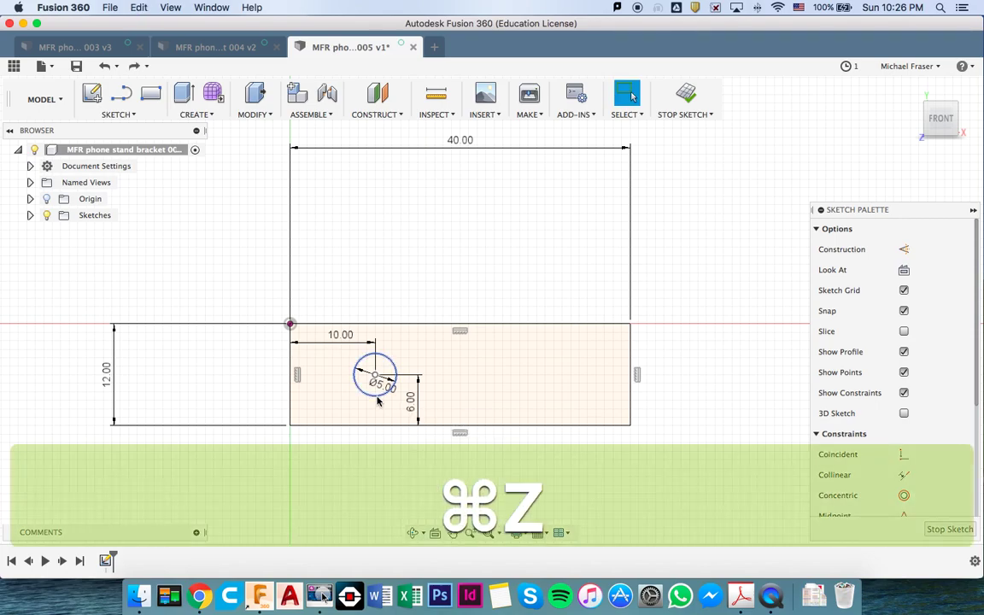
key(super+z)
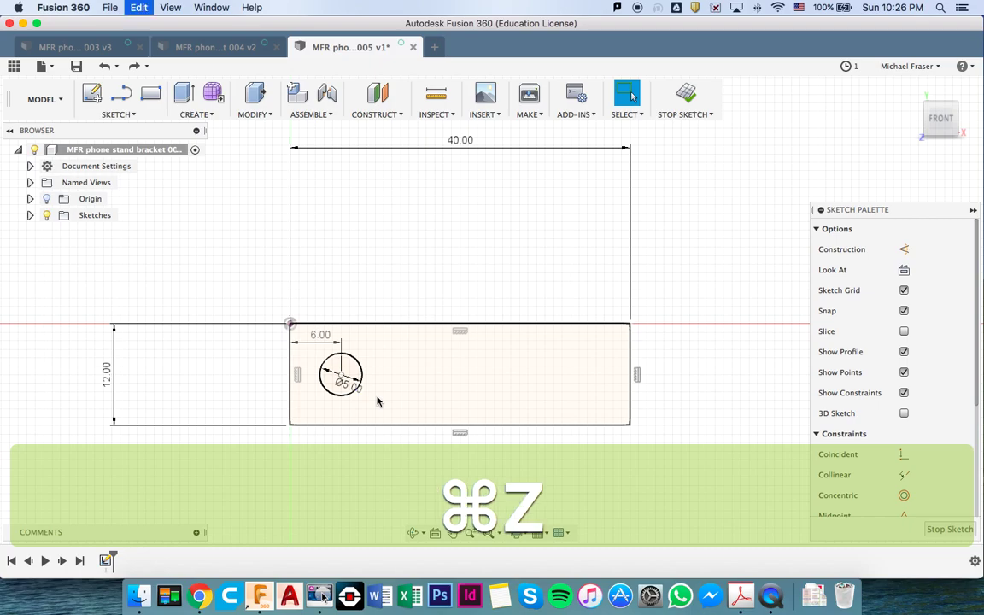
key(super+z)
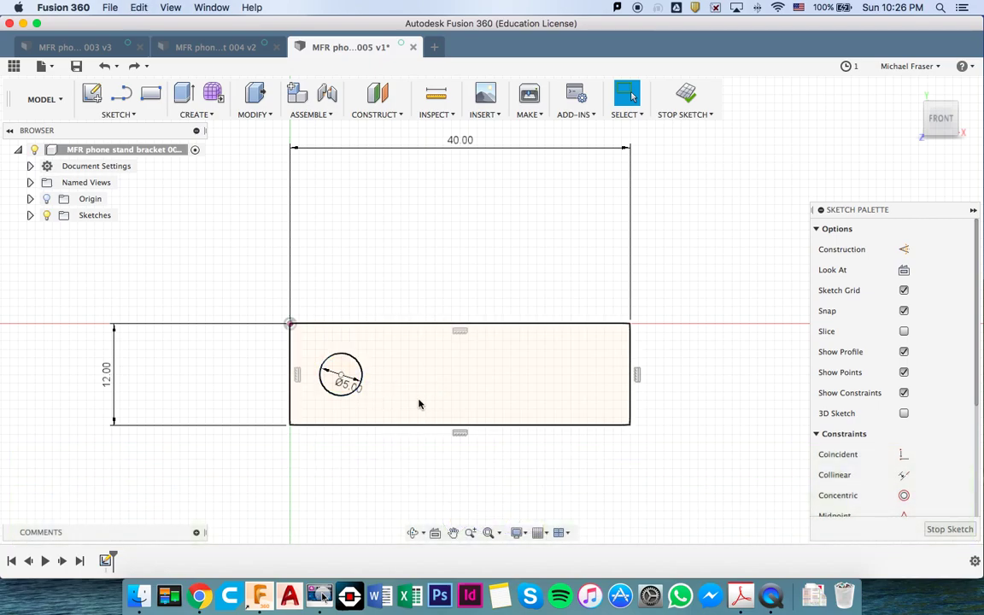
Step: Dimension the circle's centre from the rectangle's left edge with the expression d2/2/2, linked to the 40 mm width dimension
key(d)
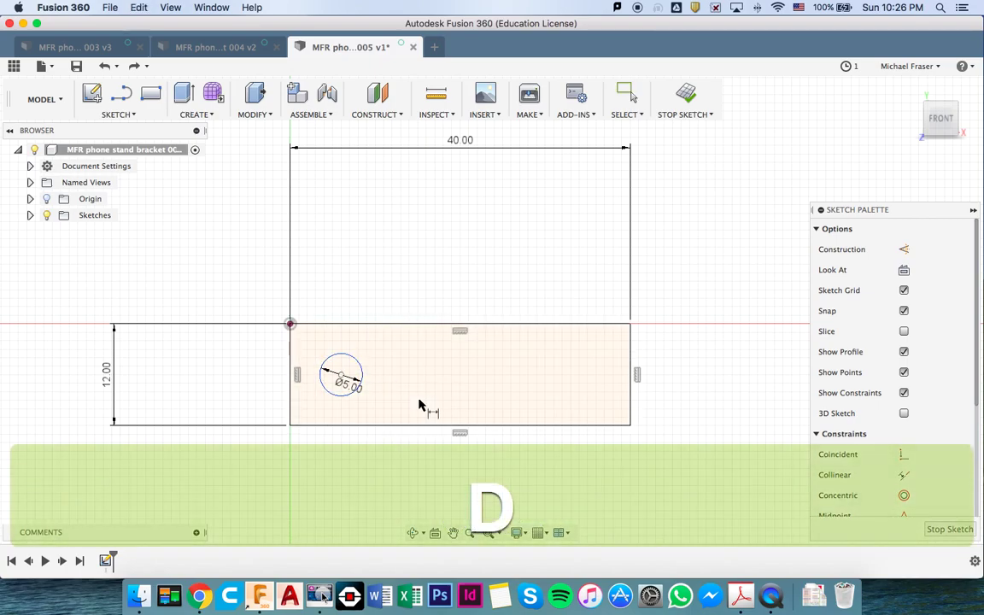
click(342, 376)
click(291, 377)
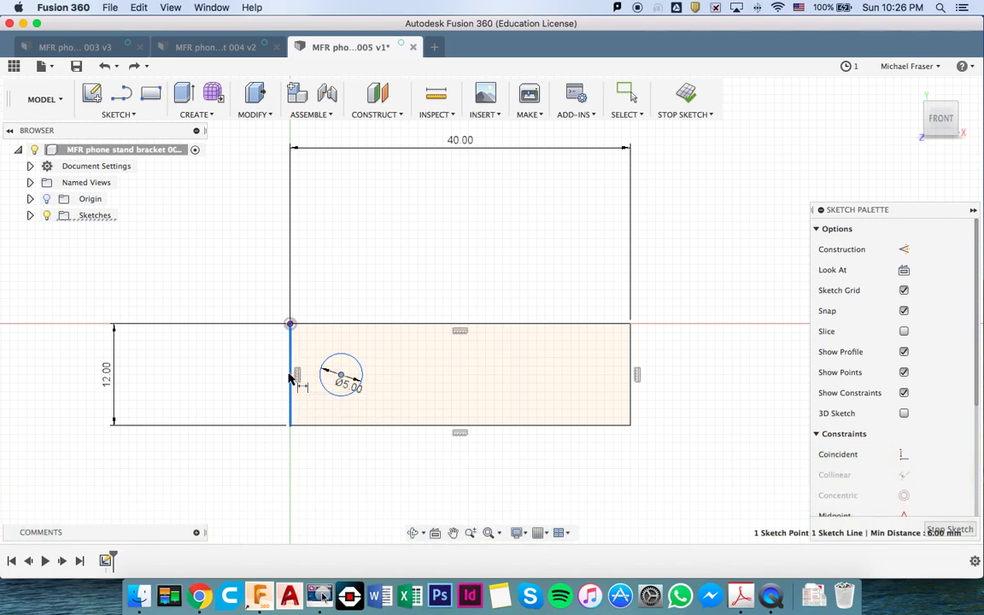
click(319, 348)
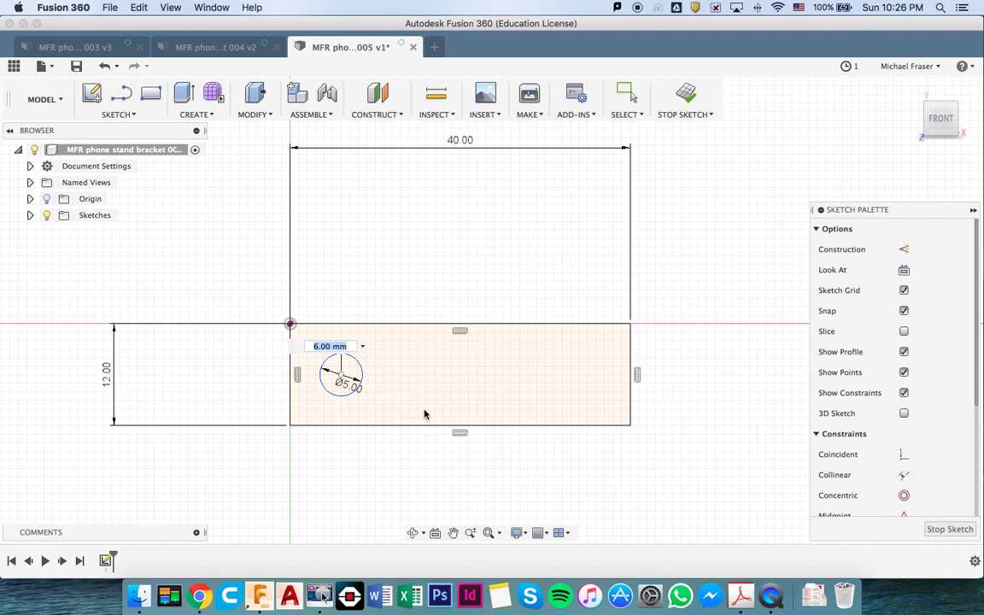
click(457, 143)
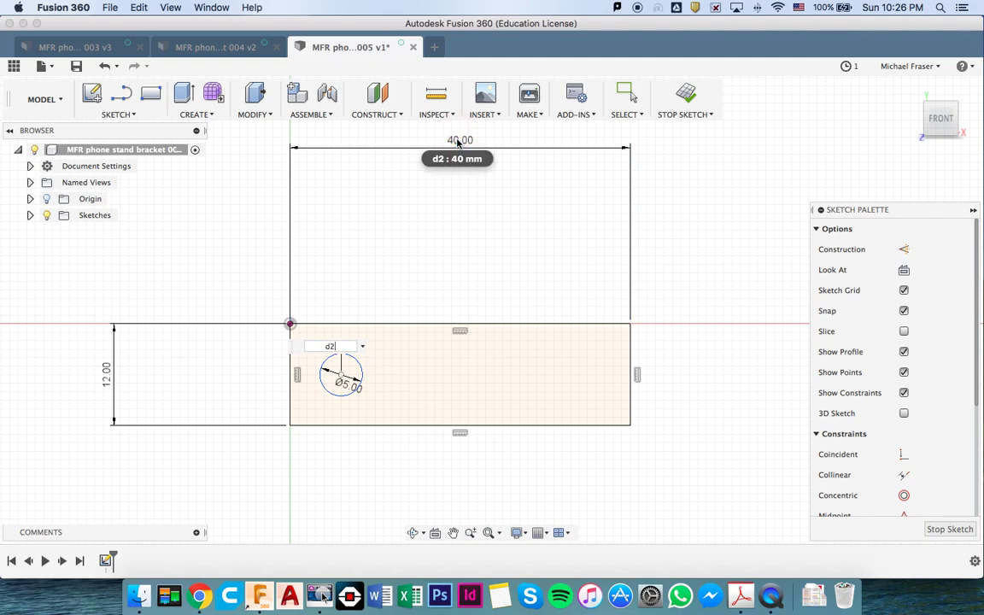
text(/)
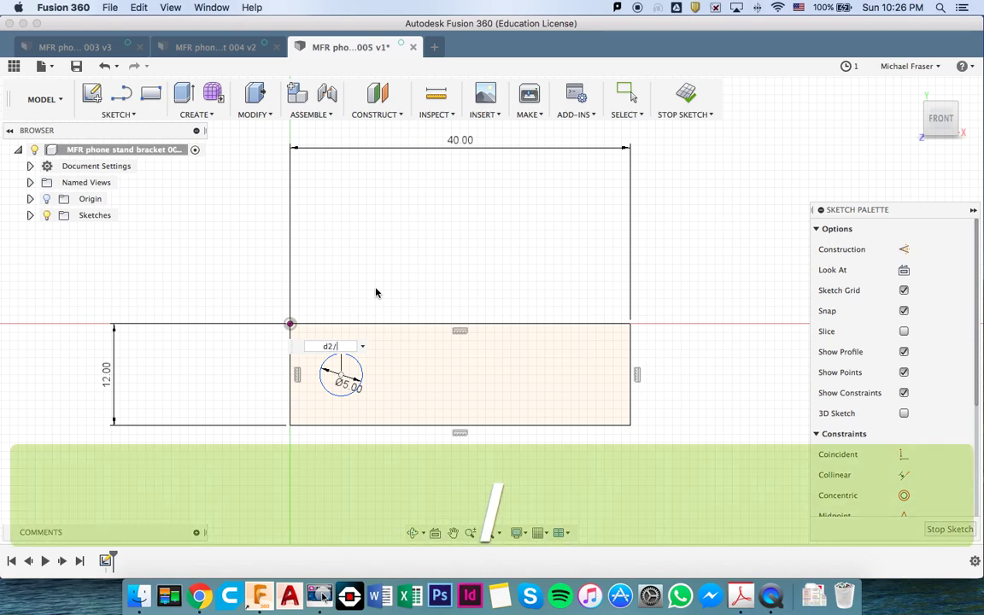
text(2/2)
key(Return)
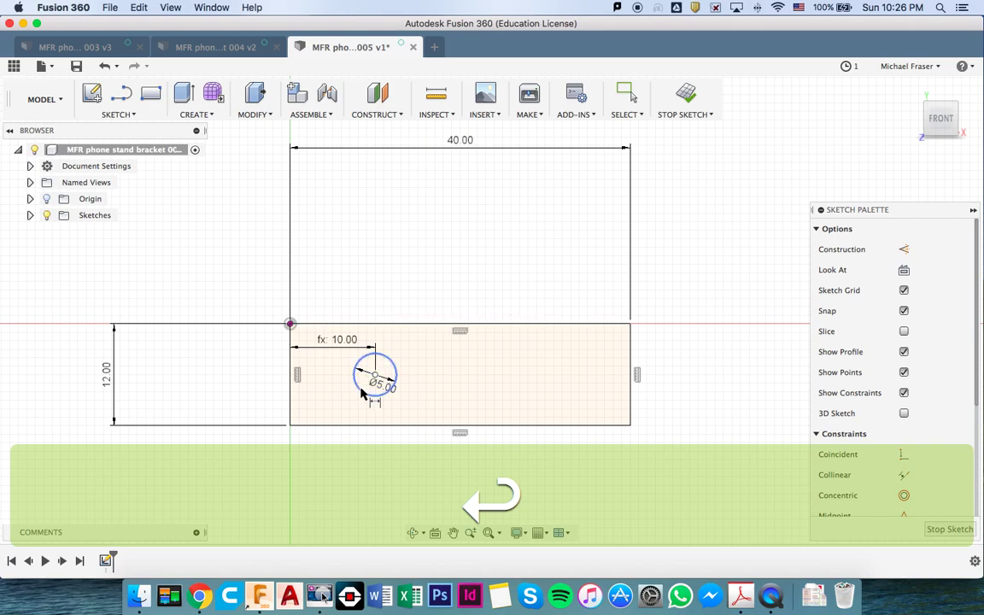
Step: Dimension the circle's centre from the rectangle's bottom edge with the expression d1/2, linked to the 12 mm height dimension
key(d)
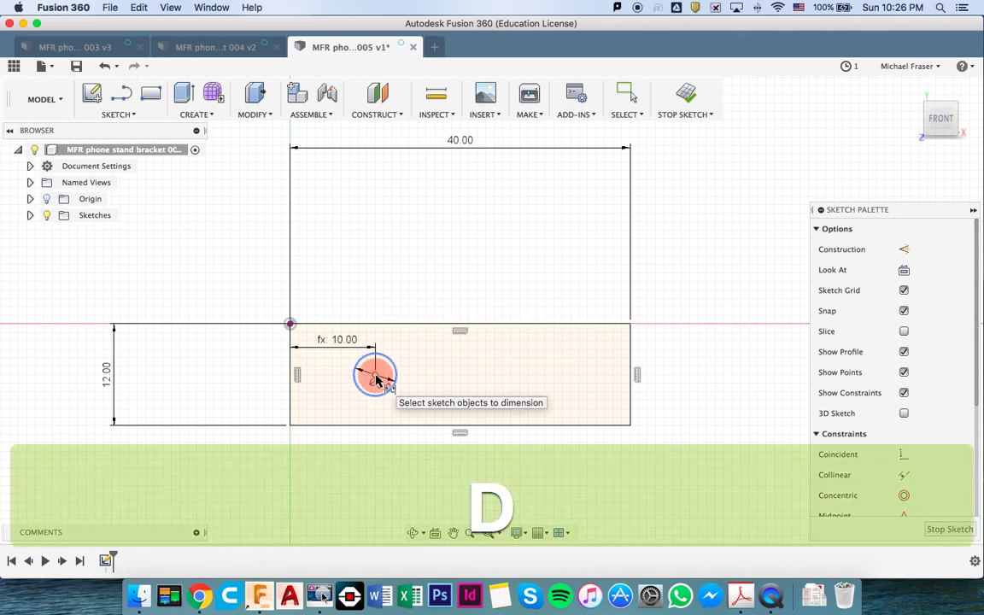
click(377, 426)
click(375, 375)
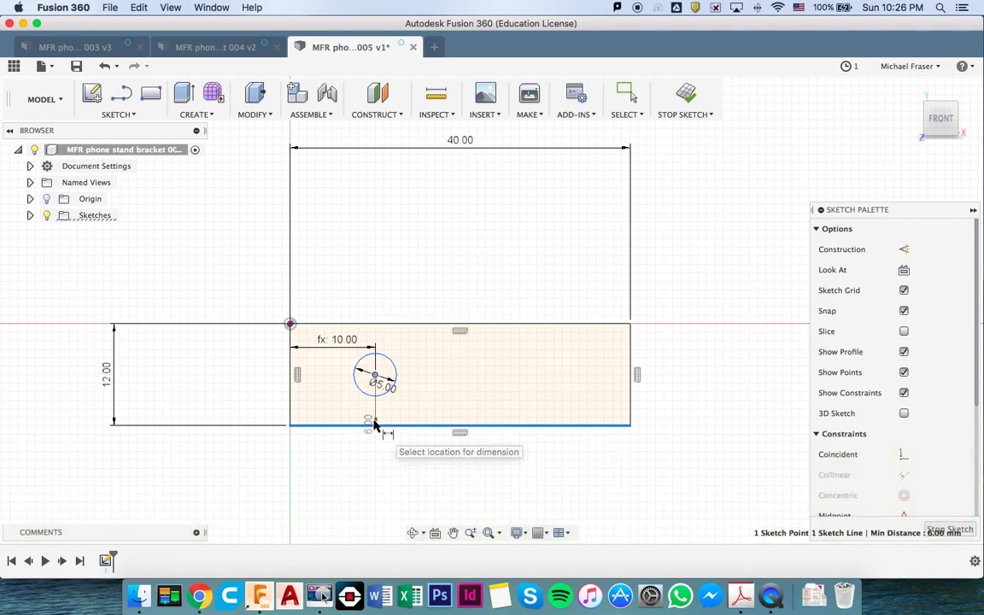
click(422, 402)
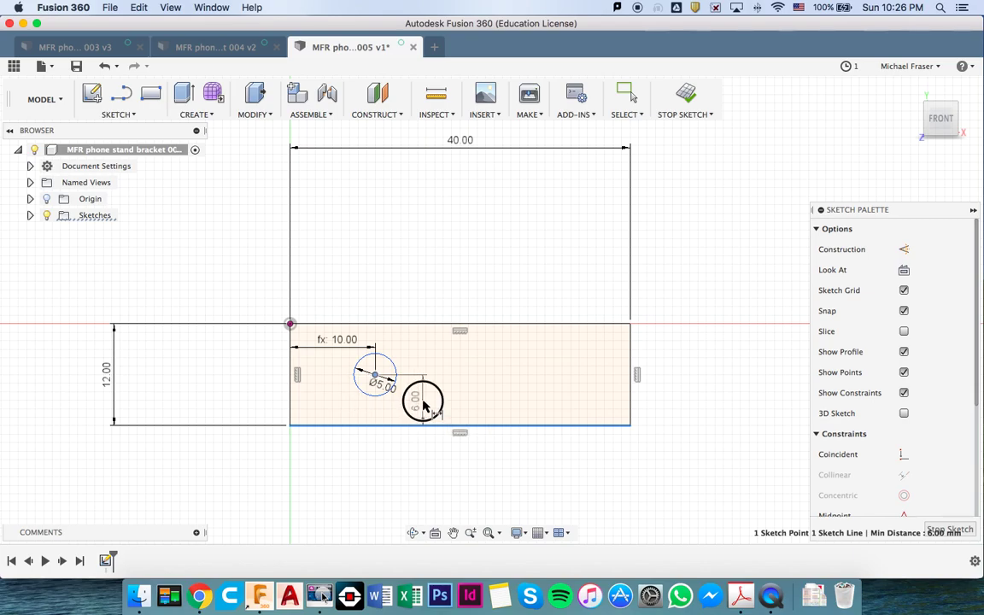
click(106, 375)
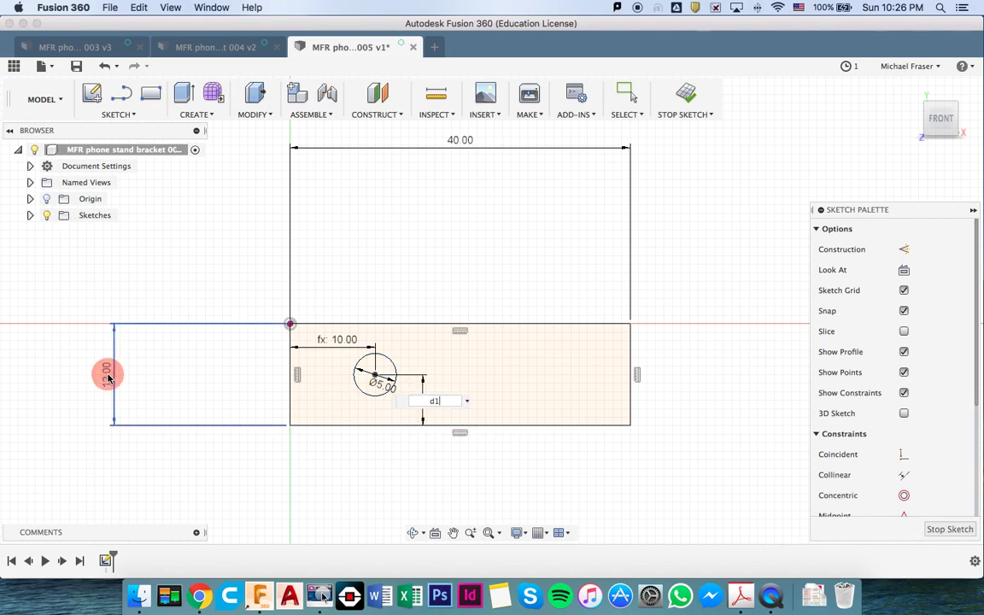
text(/2)
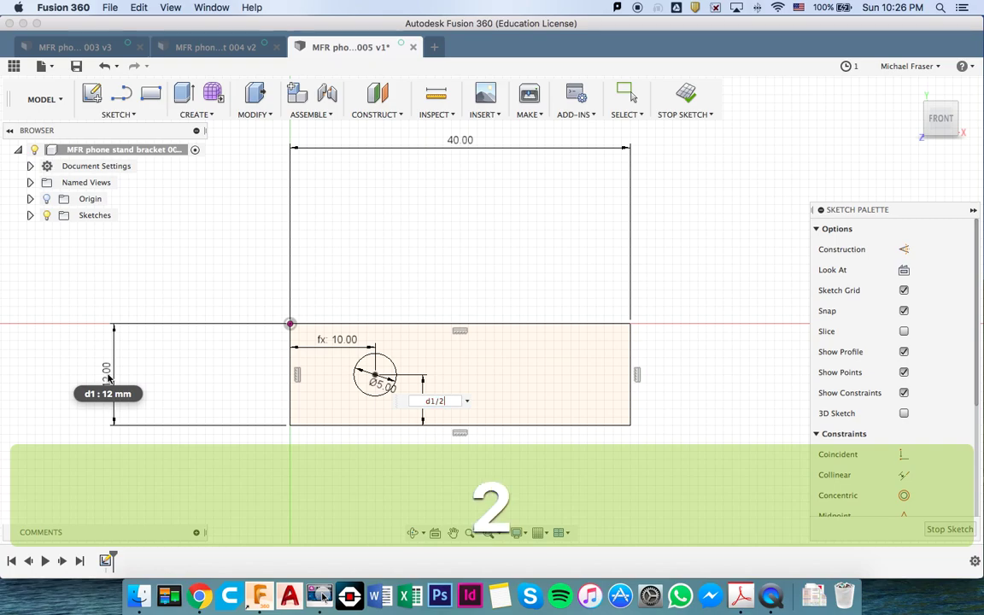
key(Return)
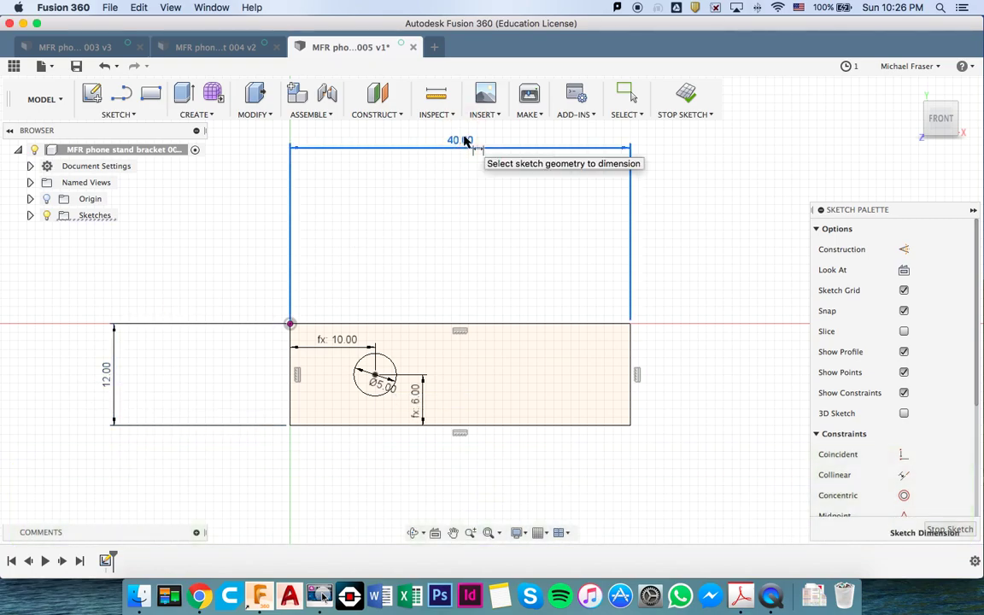
Step: Try a width of 60 mm for the rectangle to test the linked hole position, and undo the change
text(0)
key(Return)
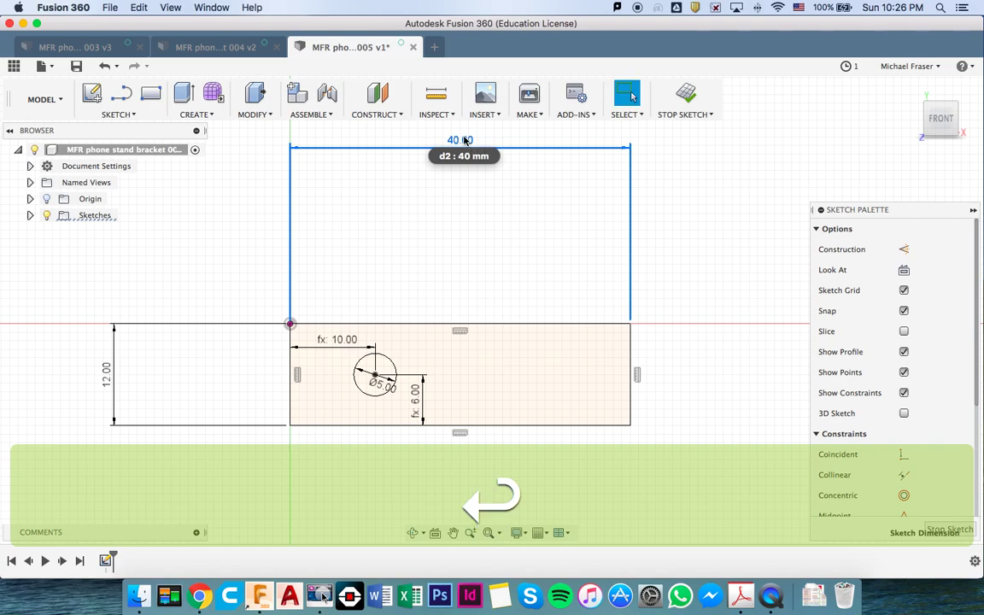
double_click(464, 139)
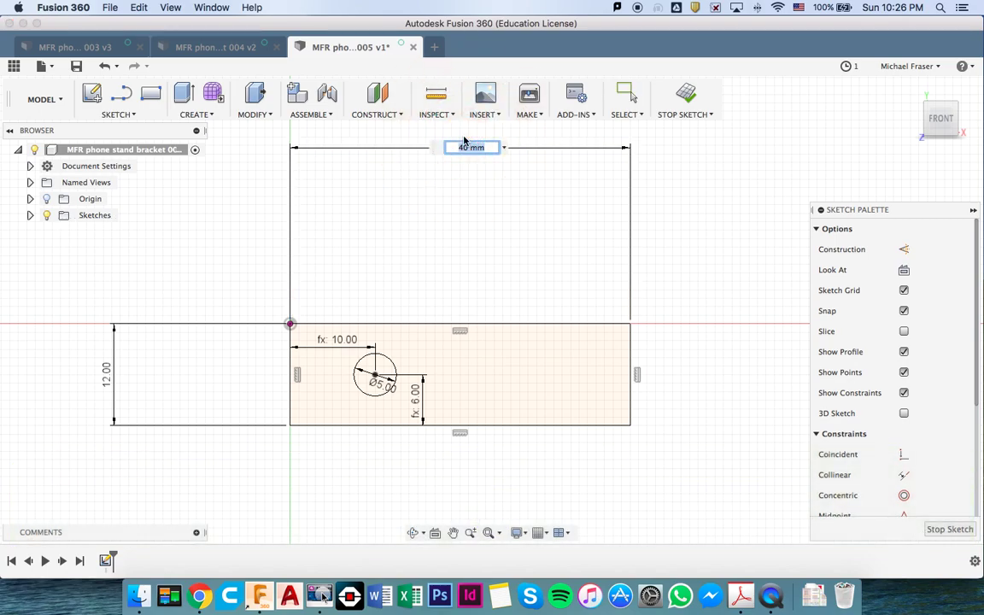
text(90)
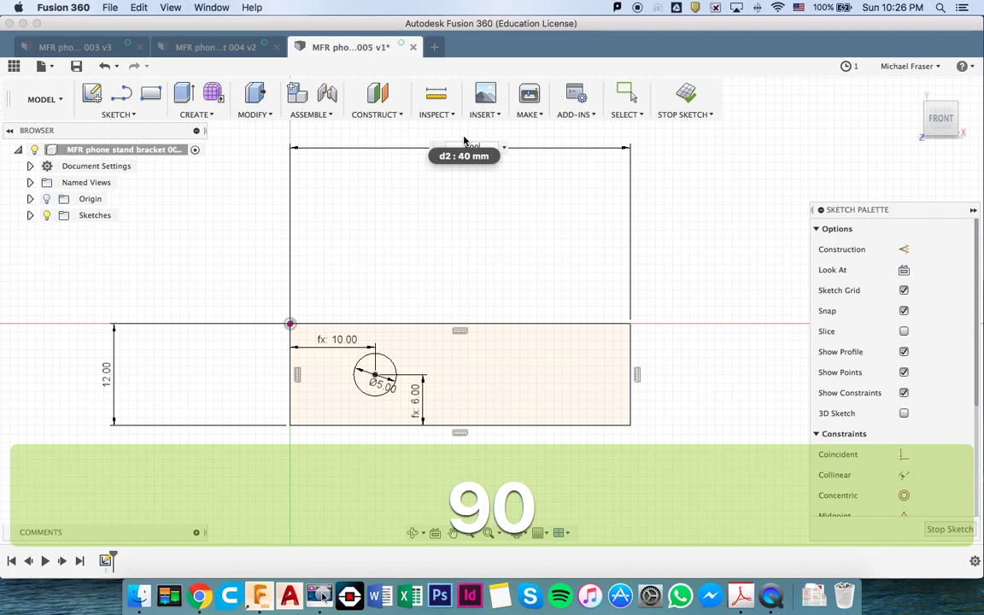
key(BackSpace)
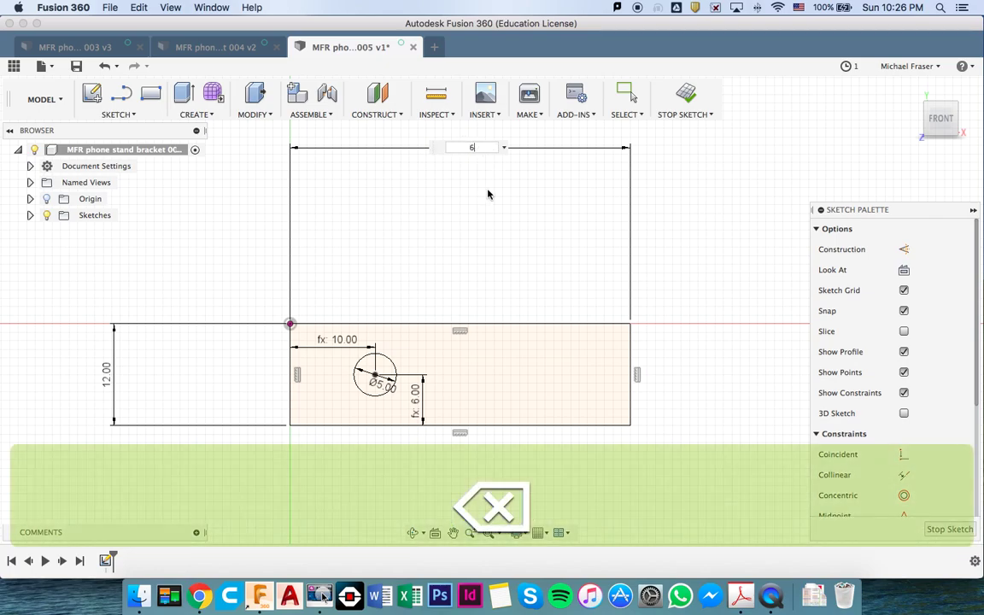
text(0)
key(Return)
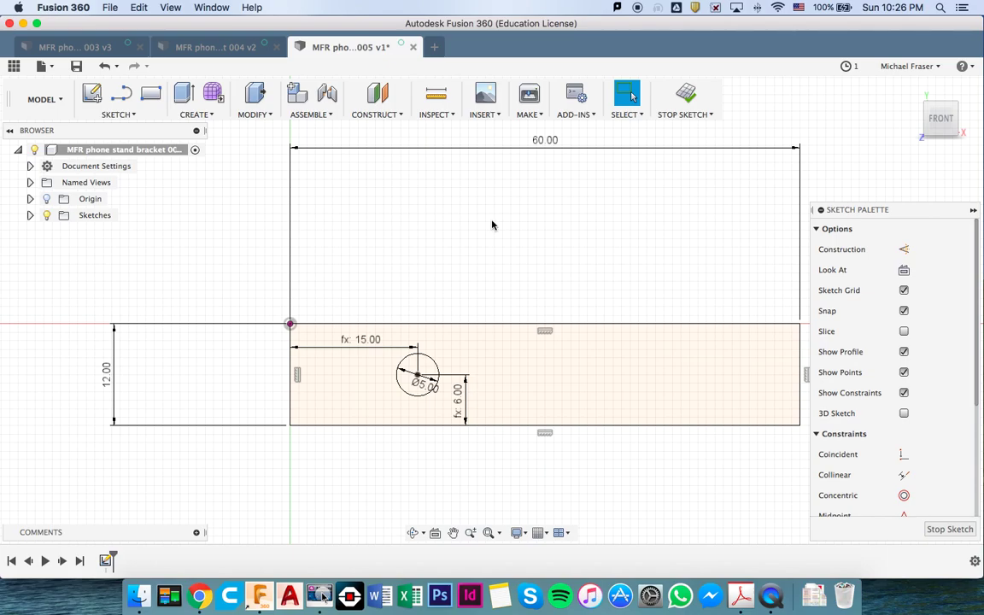
key(super+z)
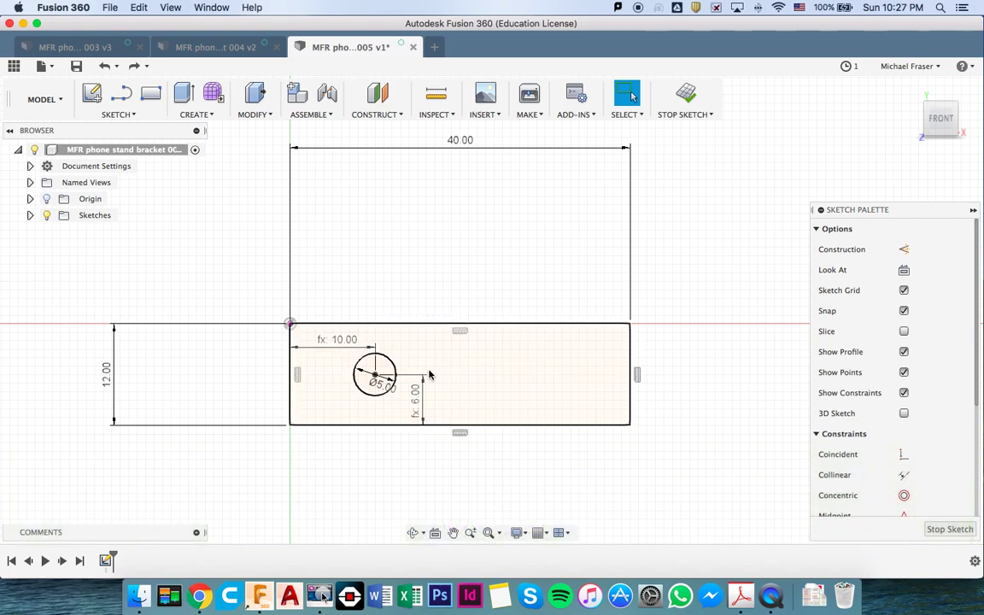
Step: Sketch a second 5 mm diameter circle inside the rectangle, centred about 5 mm from its right edge and midway up its height
key(c)
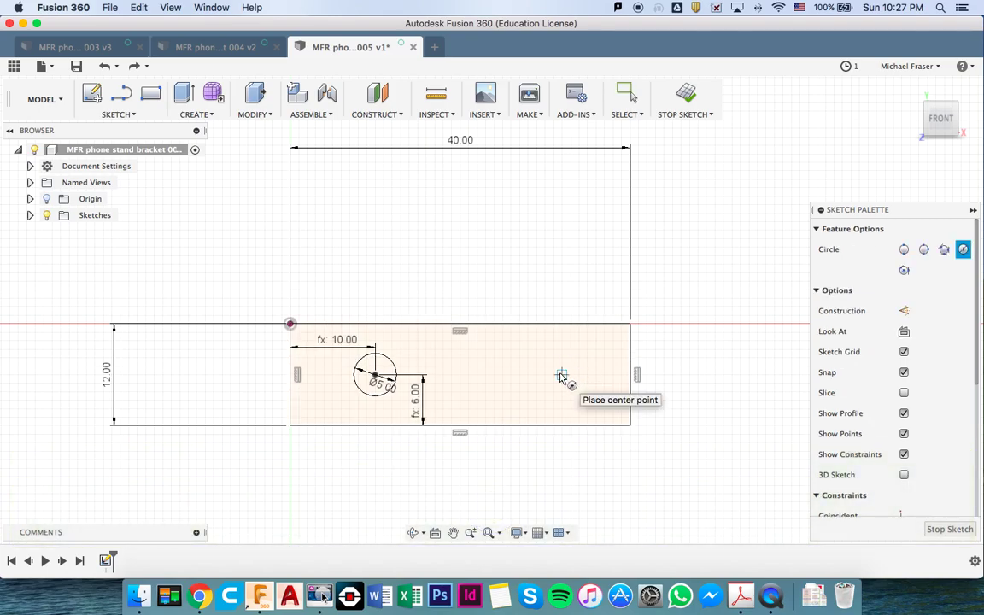
click(587, 374)
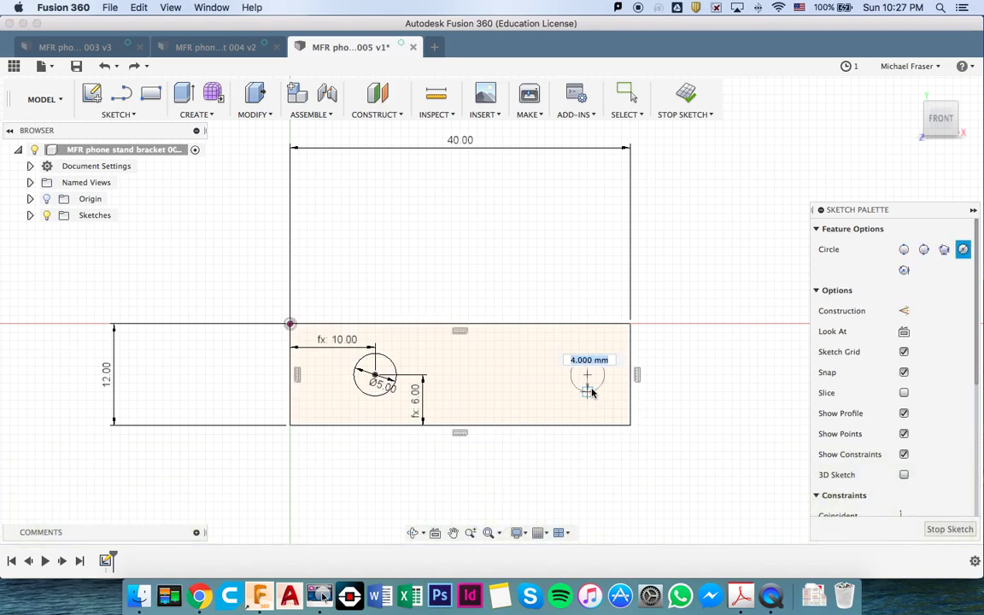
text(5)
key(Return)
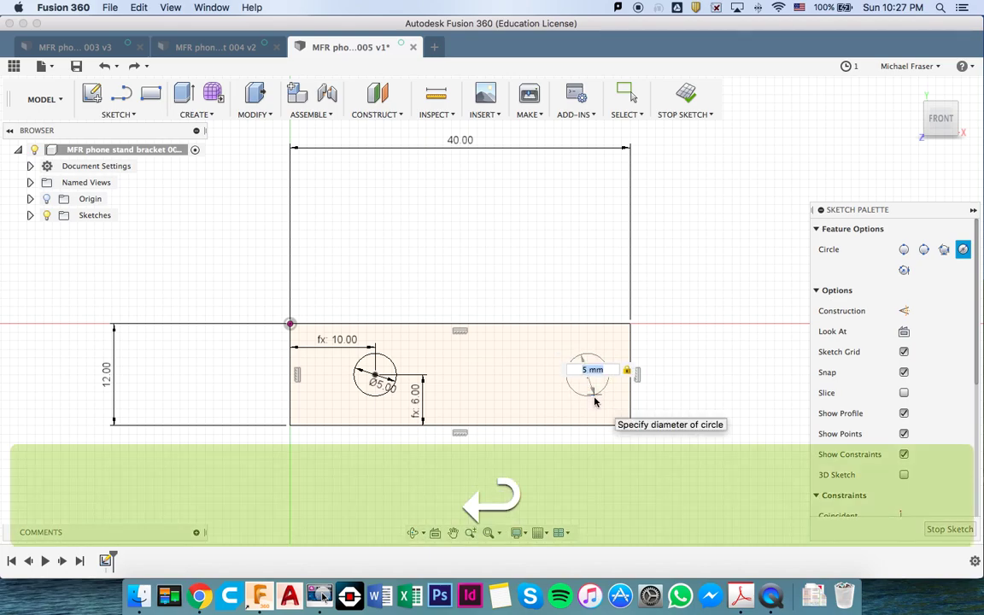
Step: Dimension the second circle's centre from the rectangle's right edge with the expression d2/2/2, linked to the width dimension
key(d)
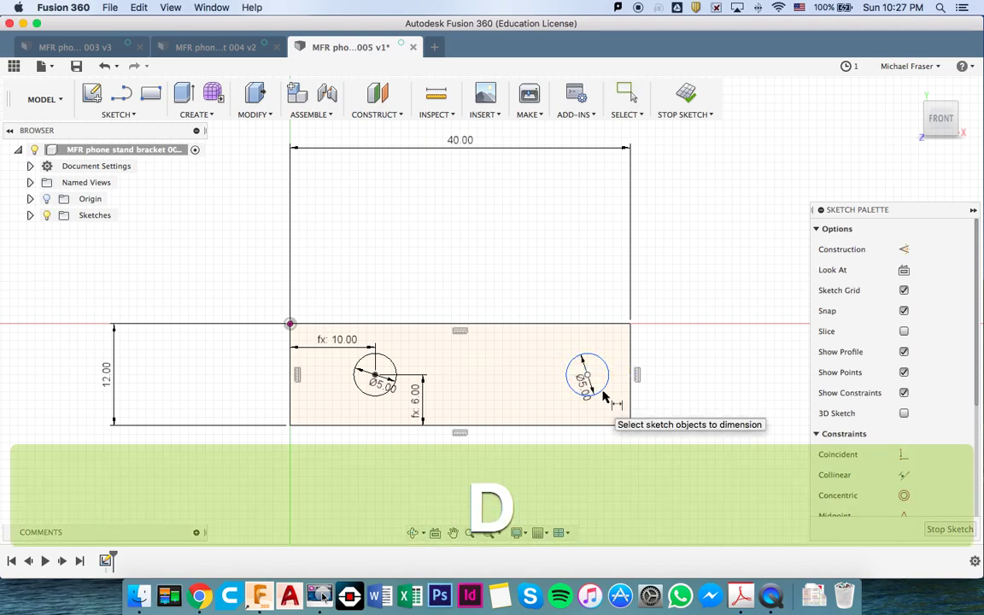
click(586, 375)
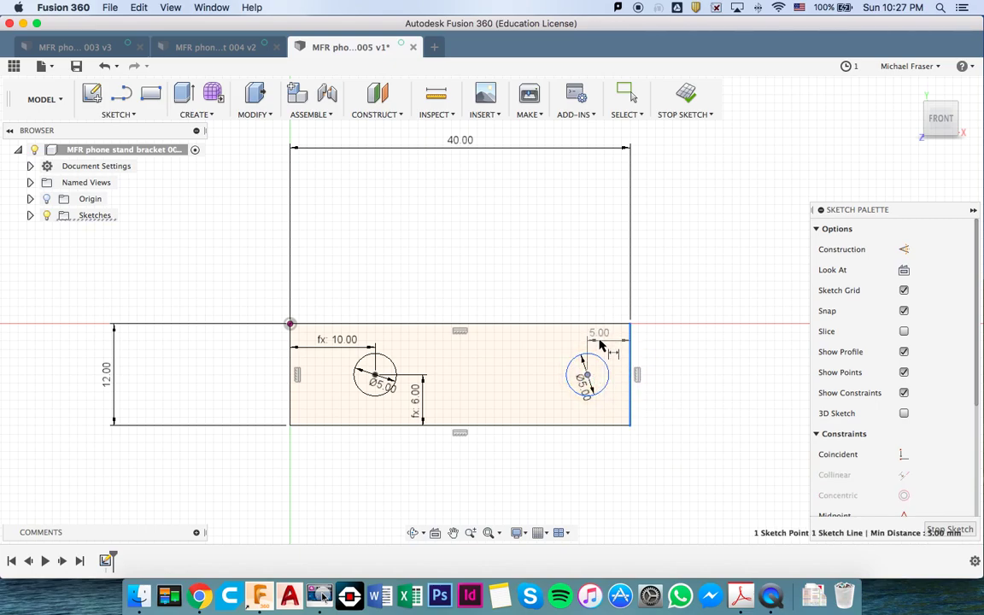
click(598, 344)
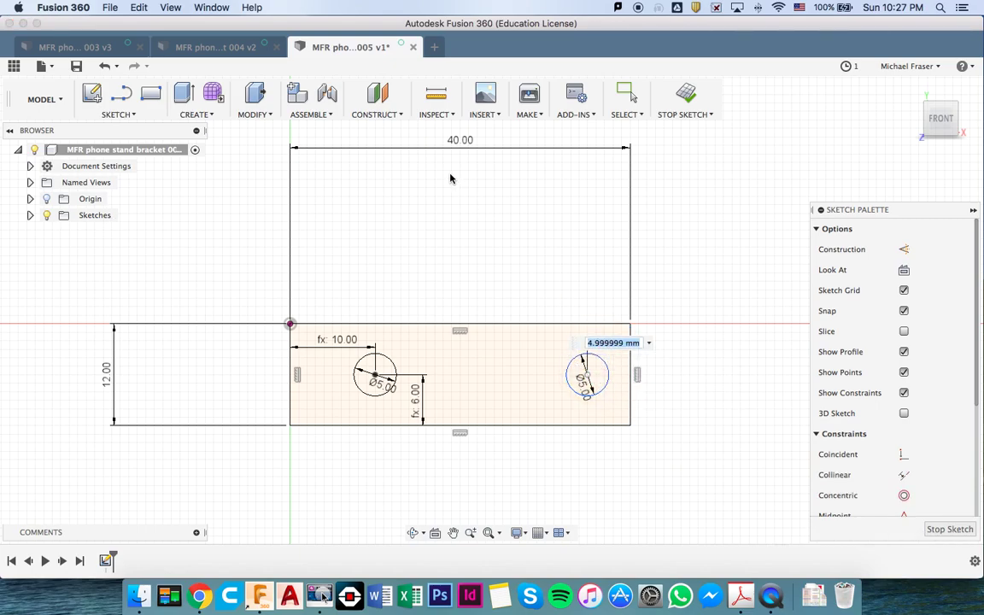
click(459, 141)
text(/2/2)
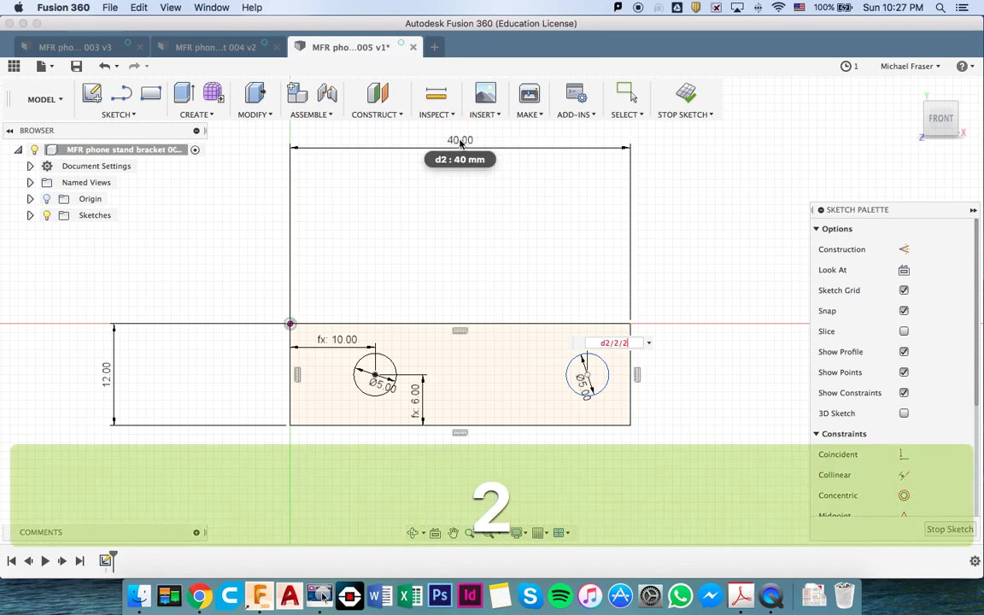
key(Return)
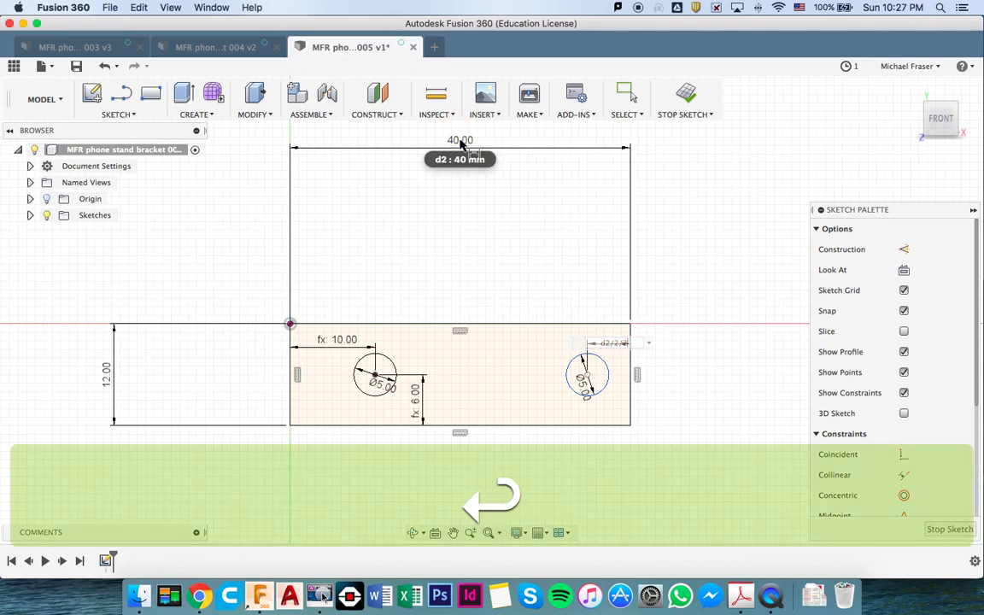
key(d)
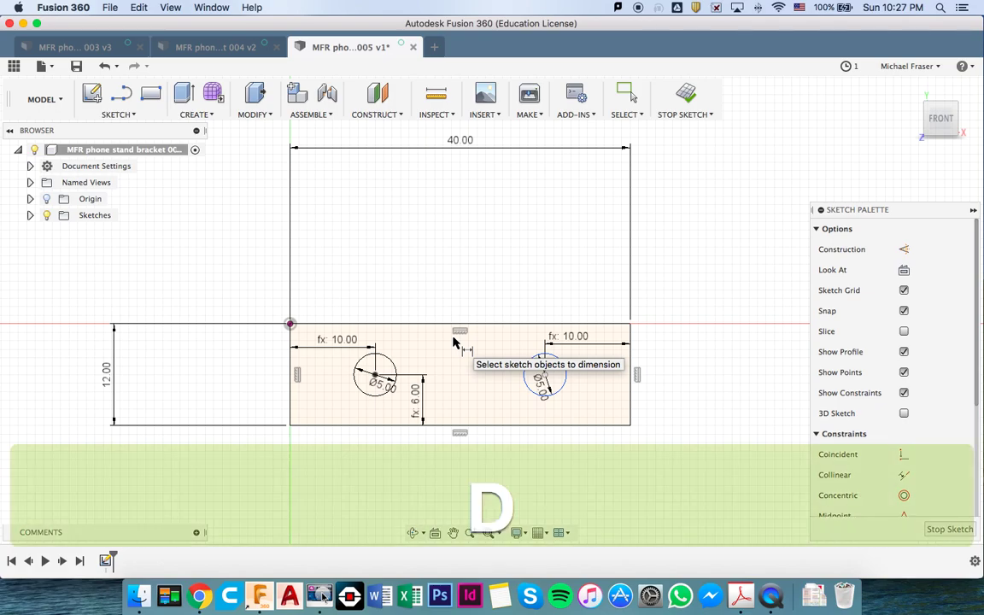
click(546, 377)
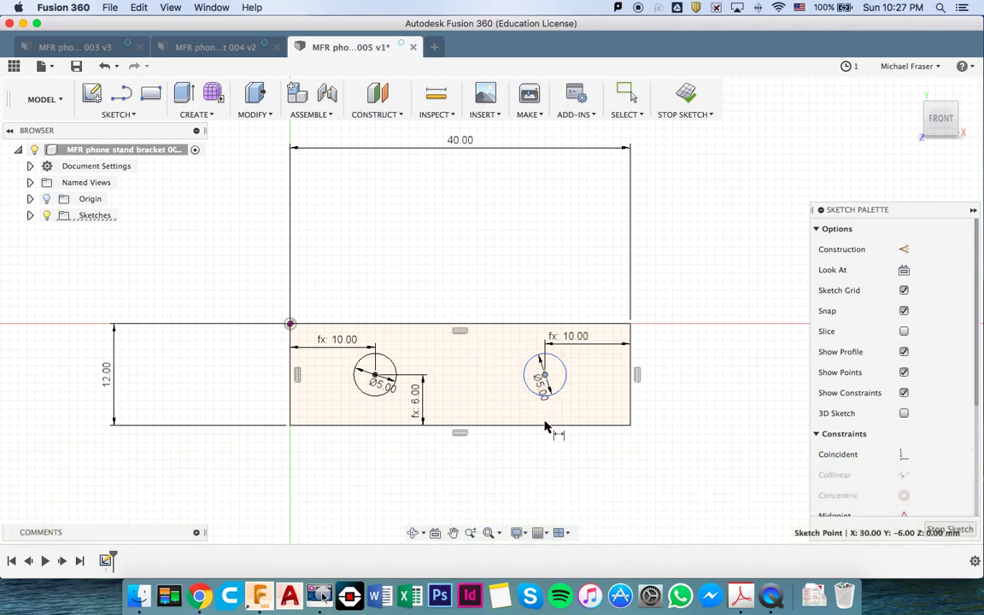
click(545, 377)
click(544, 425)
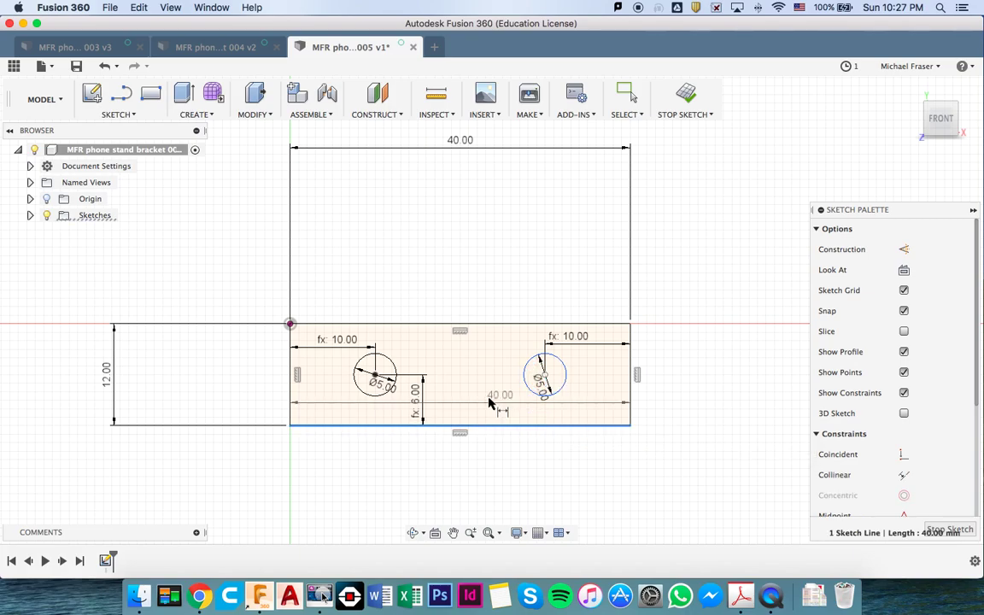
key(Escape)
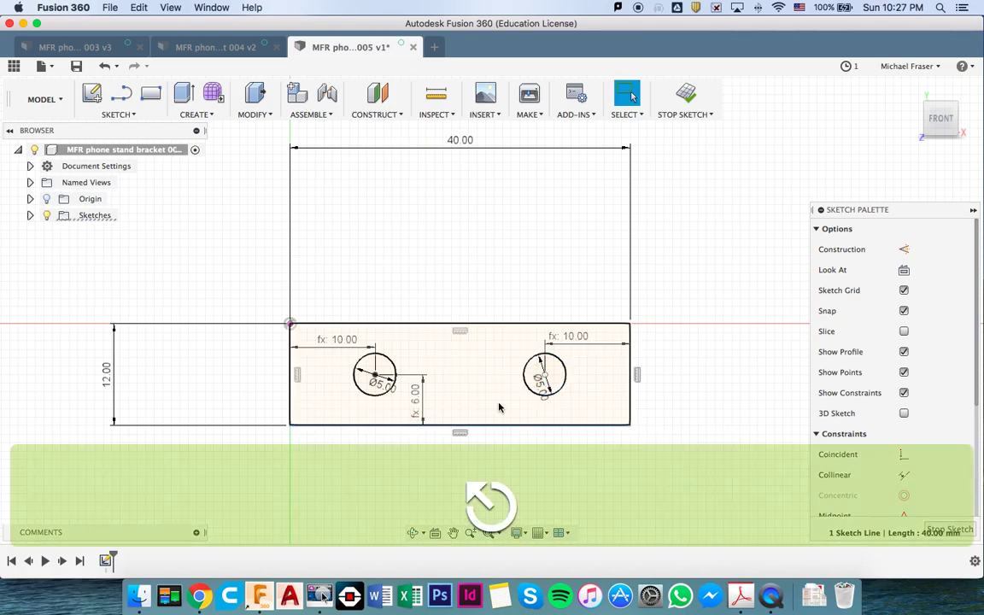
Step: Dimension the second circle's centre from the rectangle's bottom edge with the expression d1/2, linked to the height dimension
key(d)
click(545, 400)
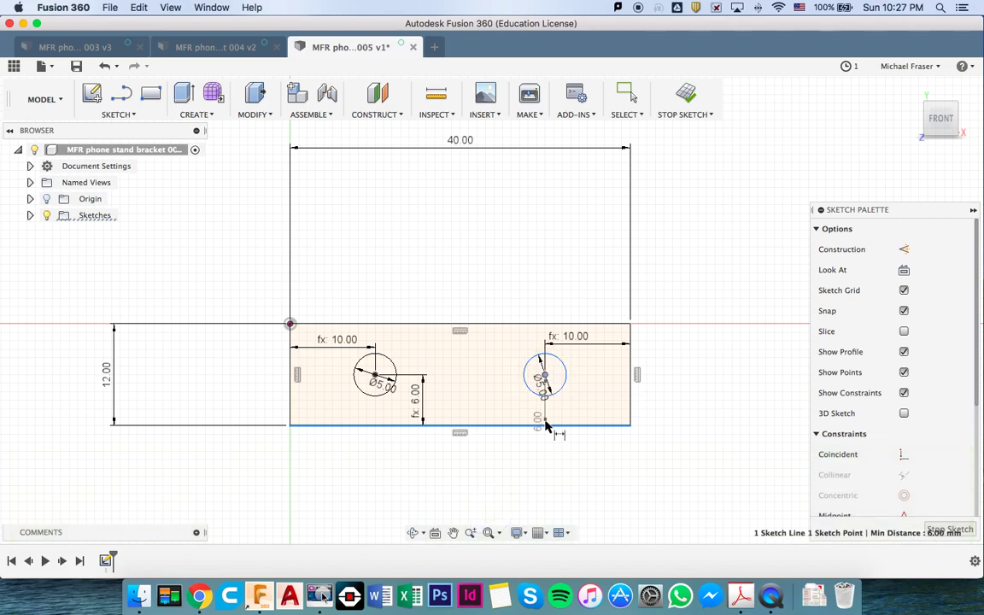
click(503, 405)
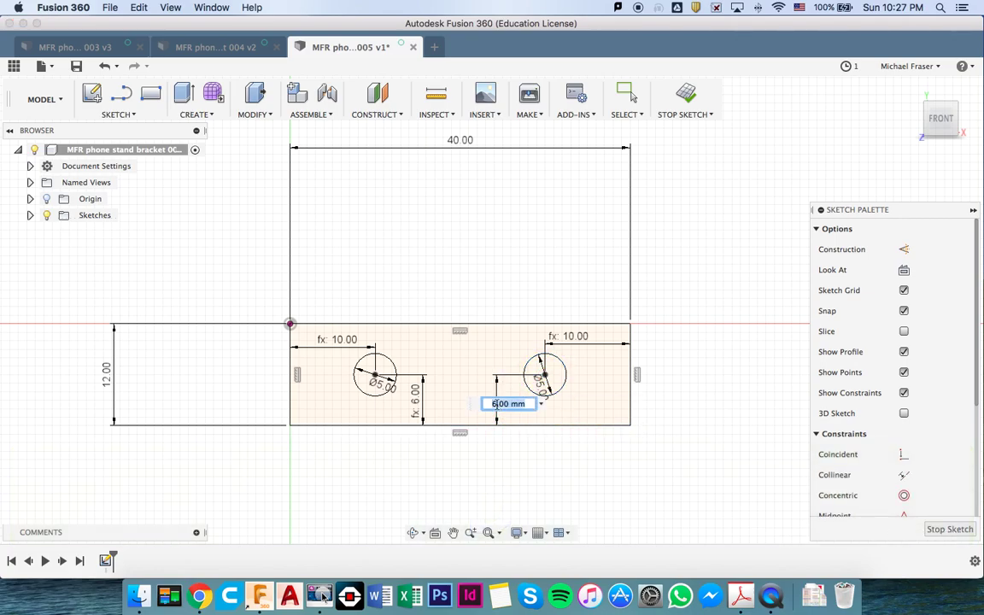
click(109, 376)
click(112, 378)
text(/2)
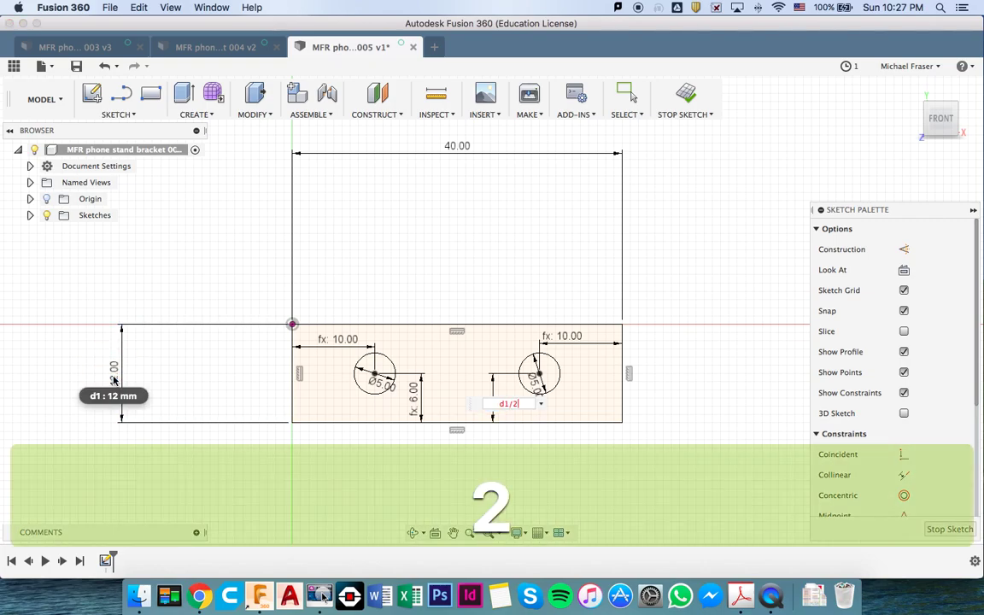
key(Return)
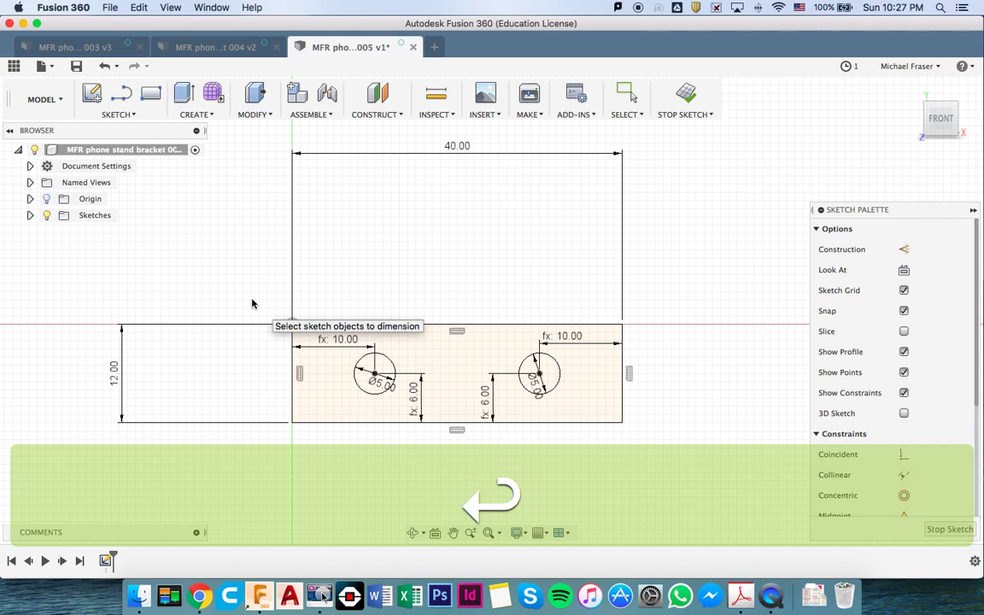
drag(938, 113, 912, 92)
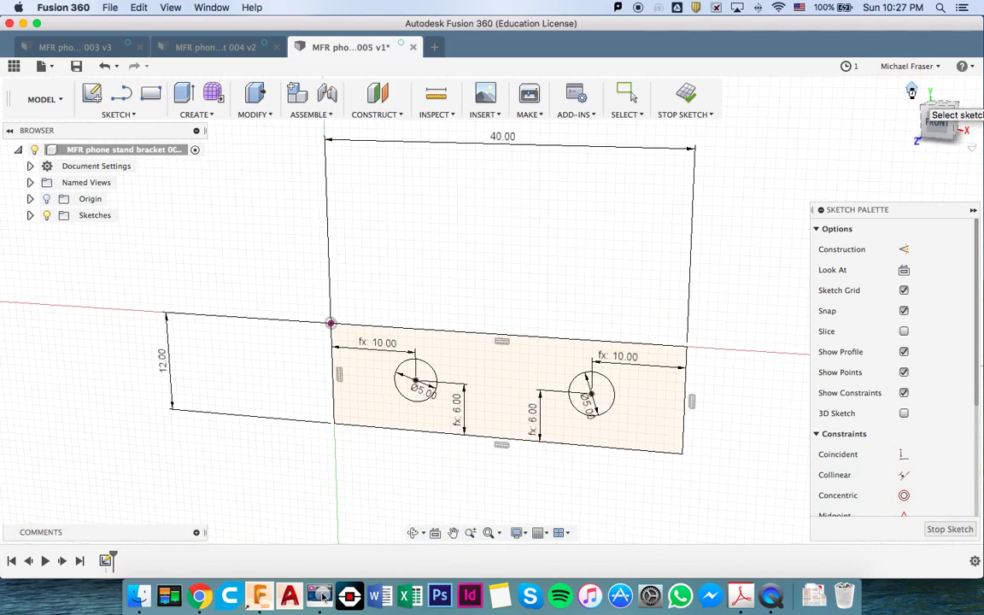
Step: Extrude both 5 mm circles 3 mm toward the front as new bodies to form two pegs
click(912, 91)
key(e)
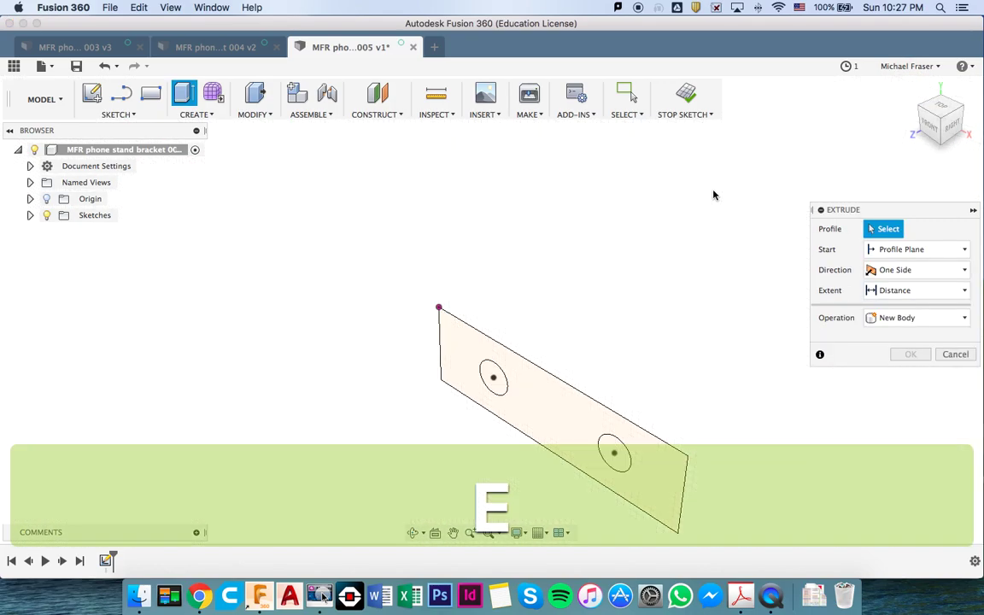
click(499, 384)
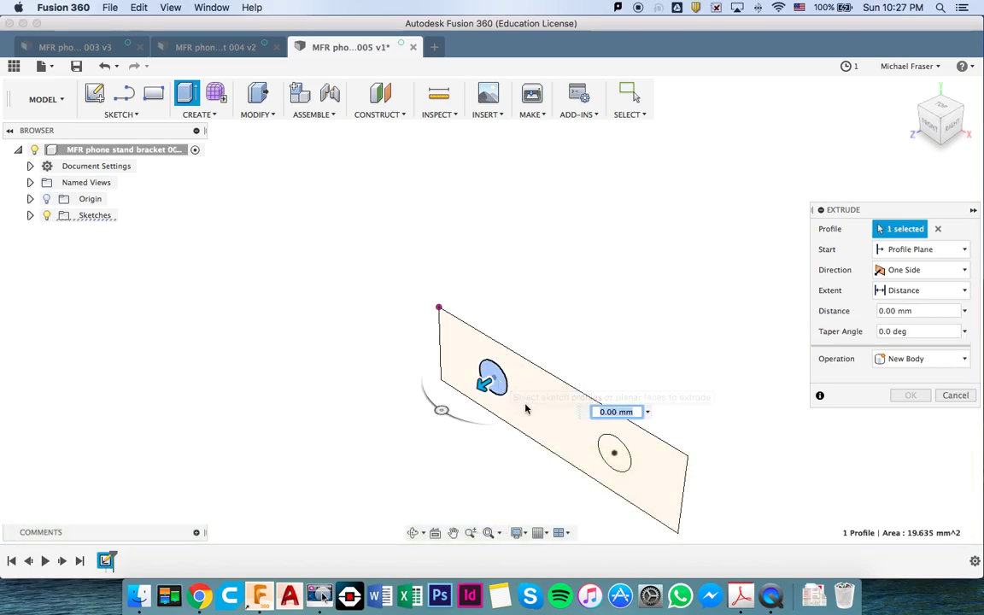
click(611, 454)
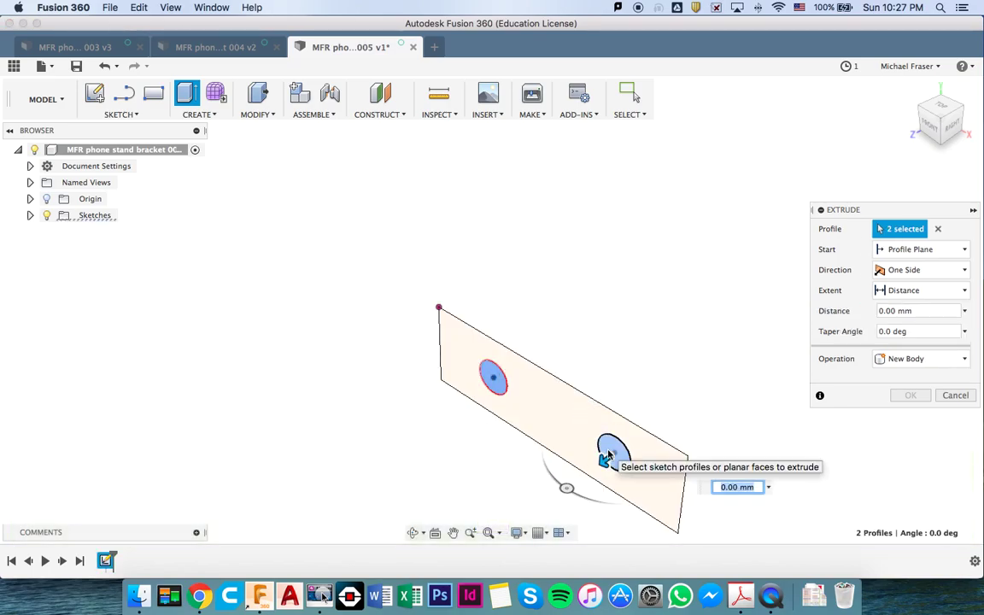
drag(604, 468, 586, 480)
text(3)
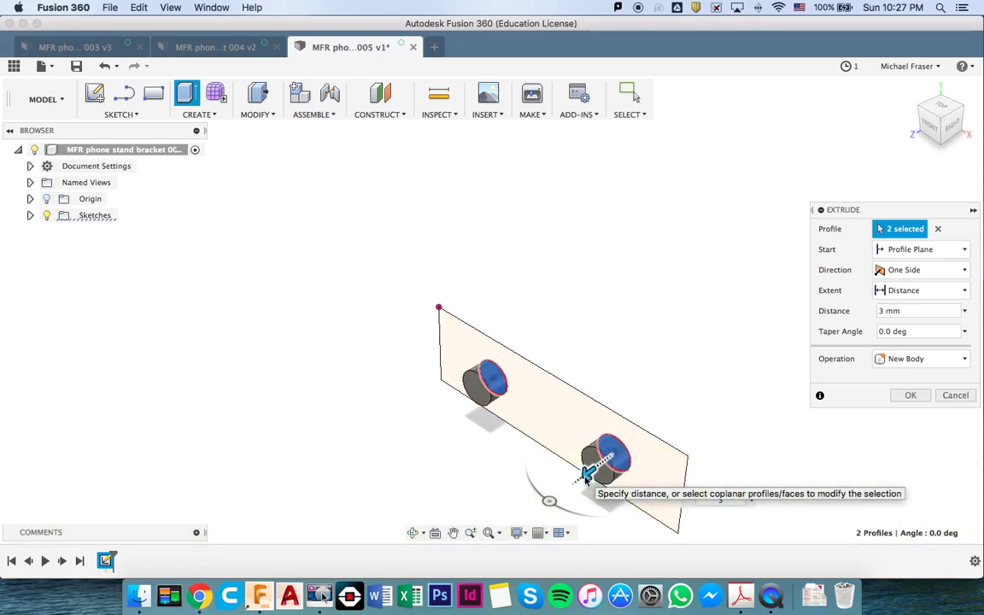
key(Return)
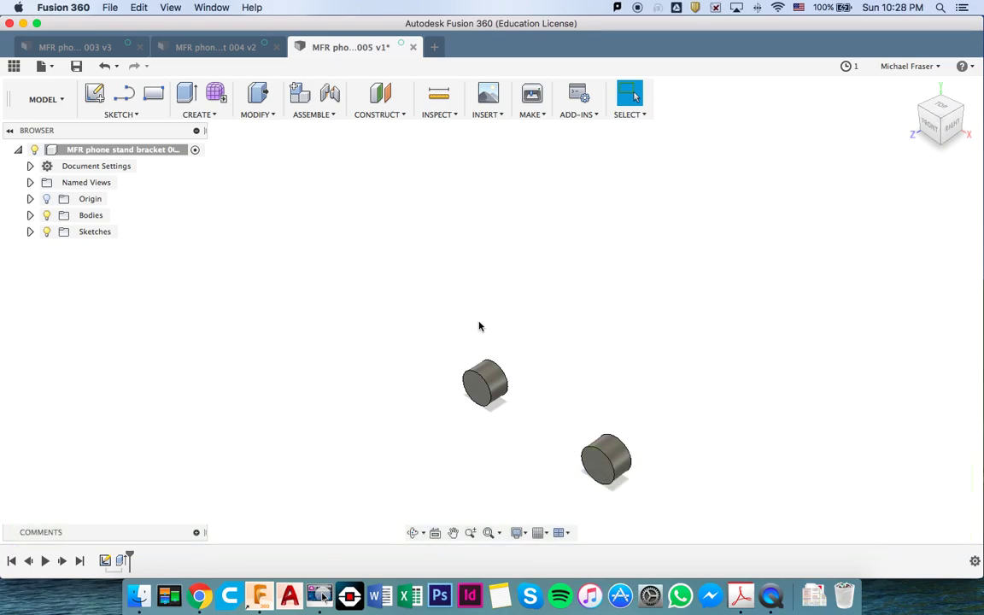
Step: Show the first sketch again and extrude the rectangle profile around the circles -12 mm, away from the pegs, as a new body
key(e)
click(30, 231)
click(58, 248)
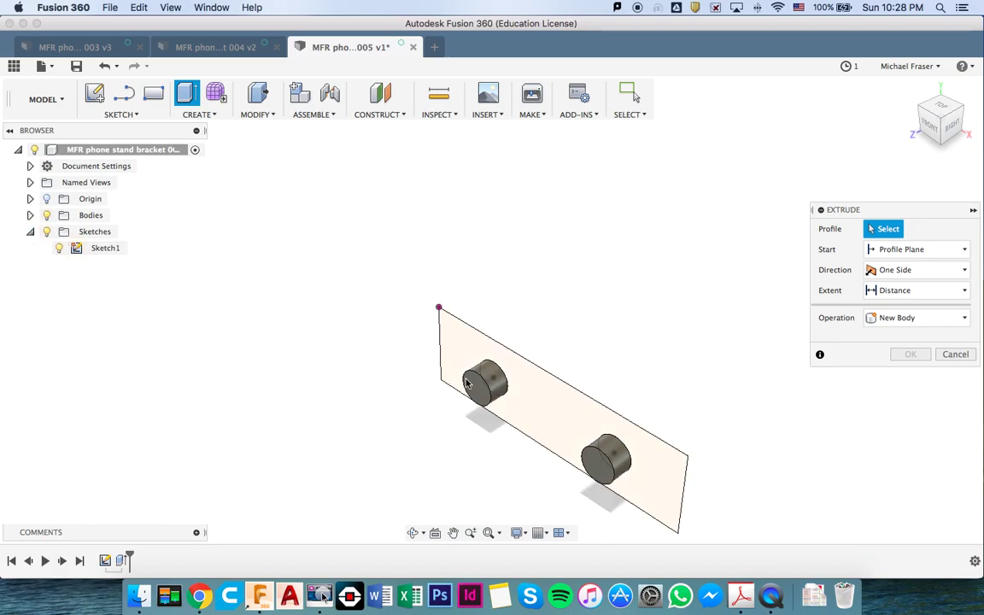
click(555, 408)
drag(534, 416, 586, 399)
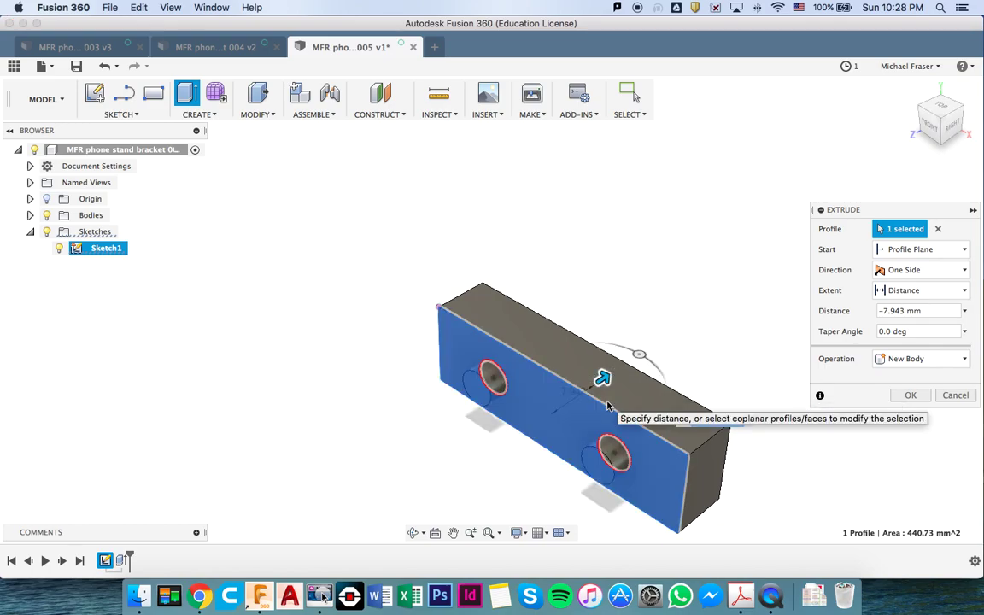
text(12)
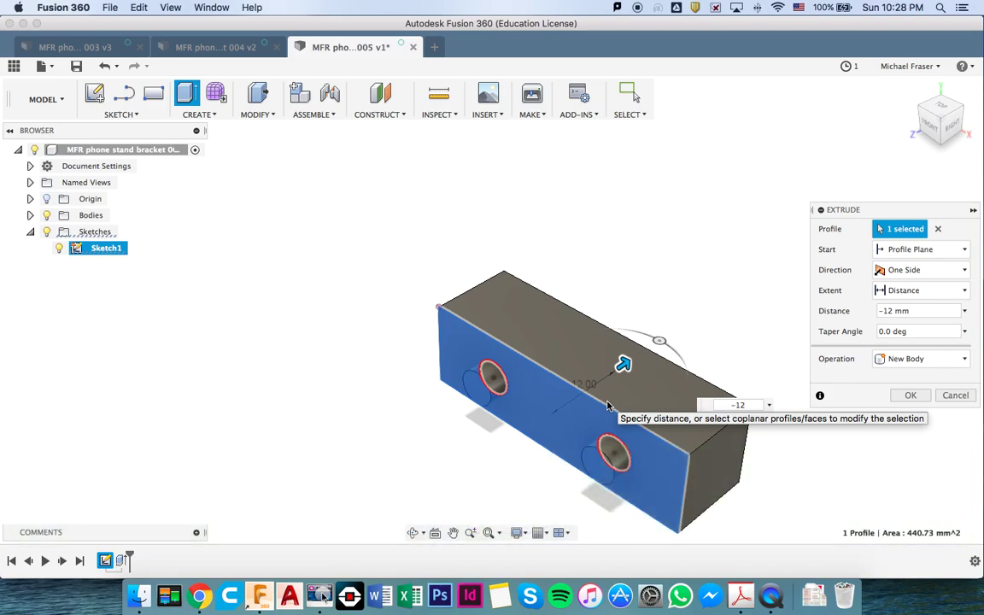
key(Return)
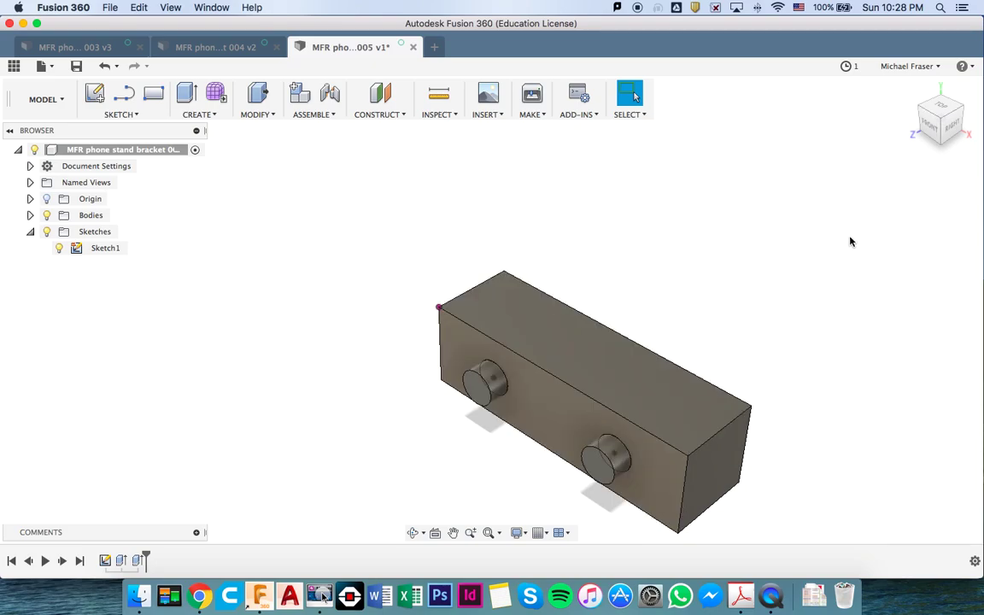
Step: Sketch a 4 × 40 mm rectangle on the block's top face, starting at its back corner and running along the back edge
scroll(684, 347, right, 5)
scroll(684, 346, down, 3)
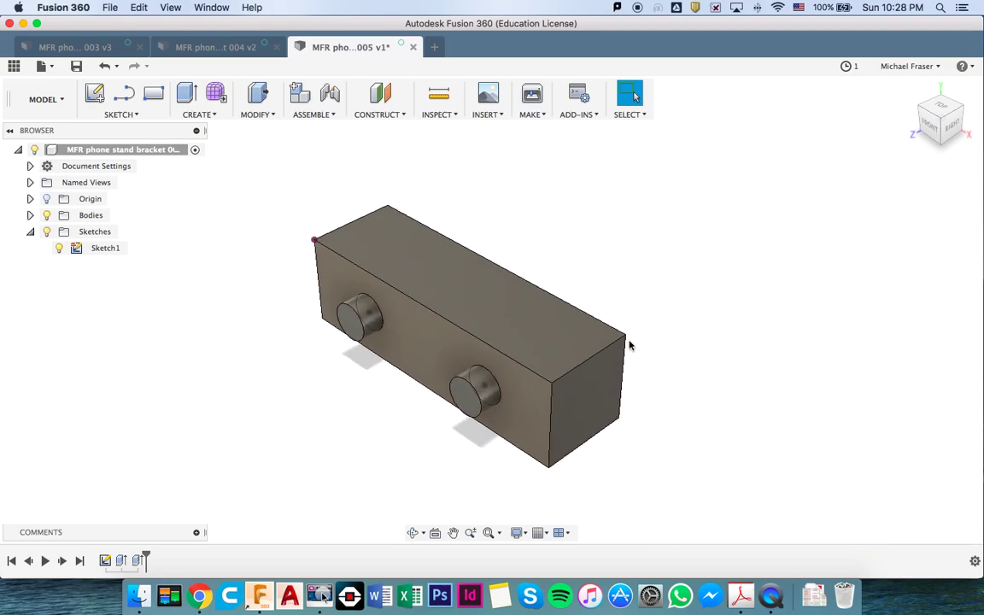
scroll(568, 337, up, 3)
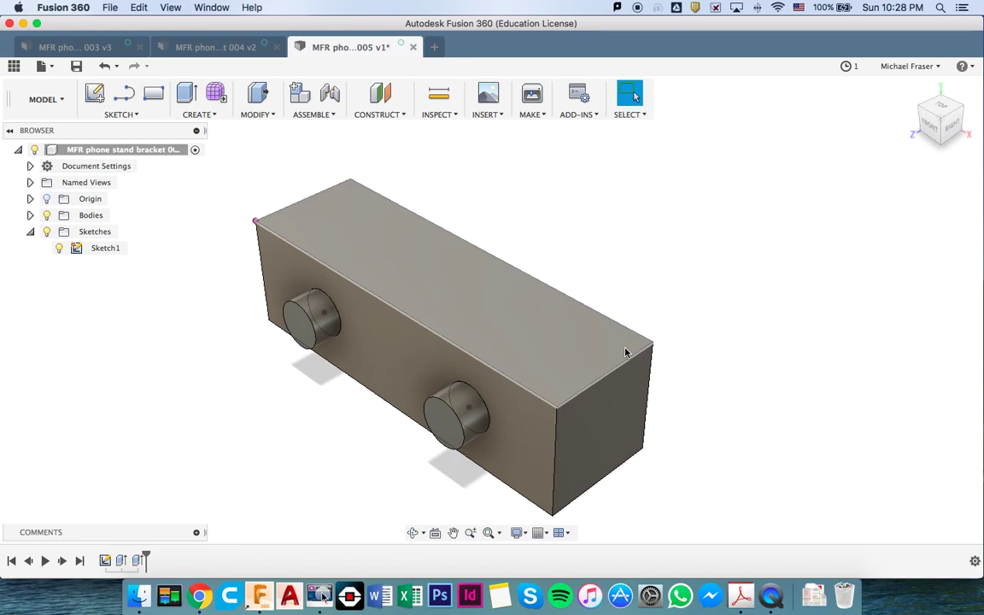
key(r)
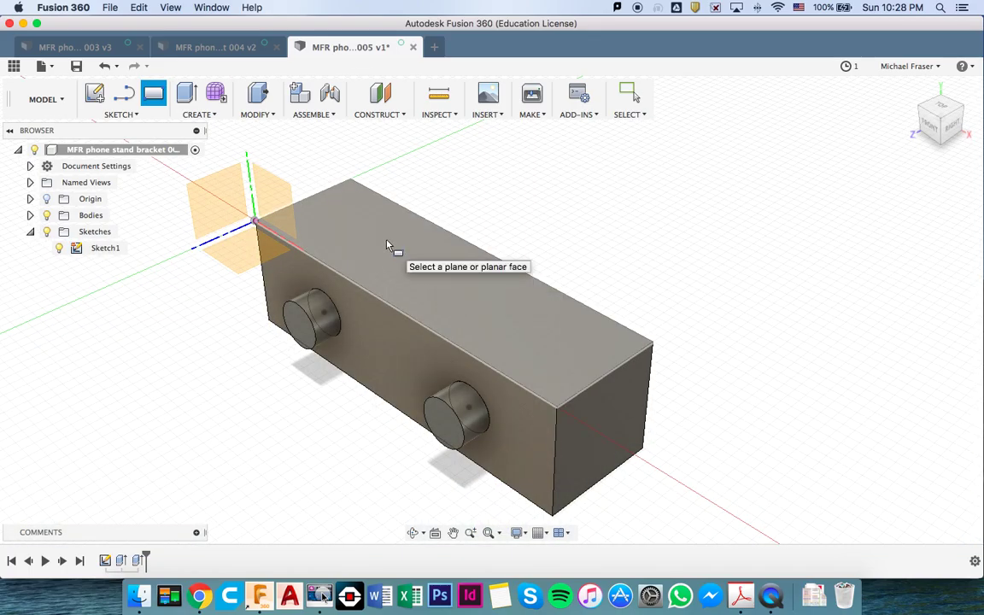
click(387, 244)
click(351, 184)
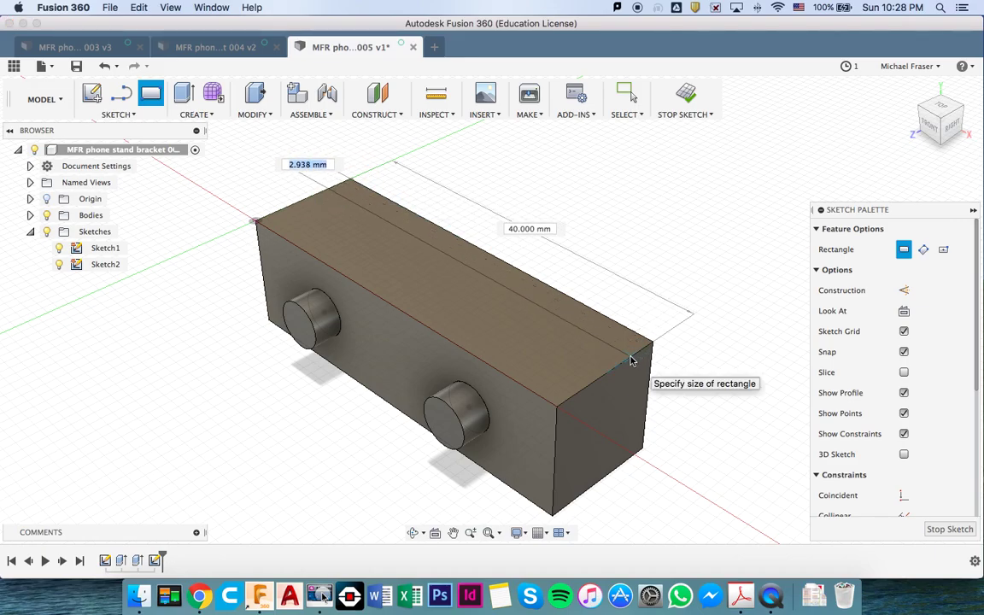
text(4)
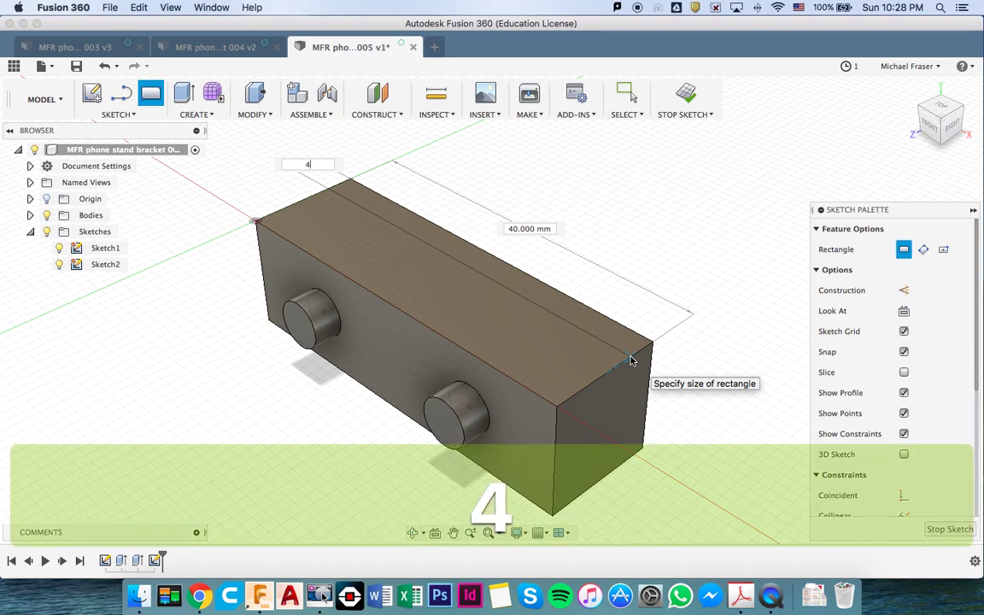
key(Tab)
text(40)
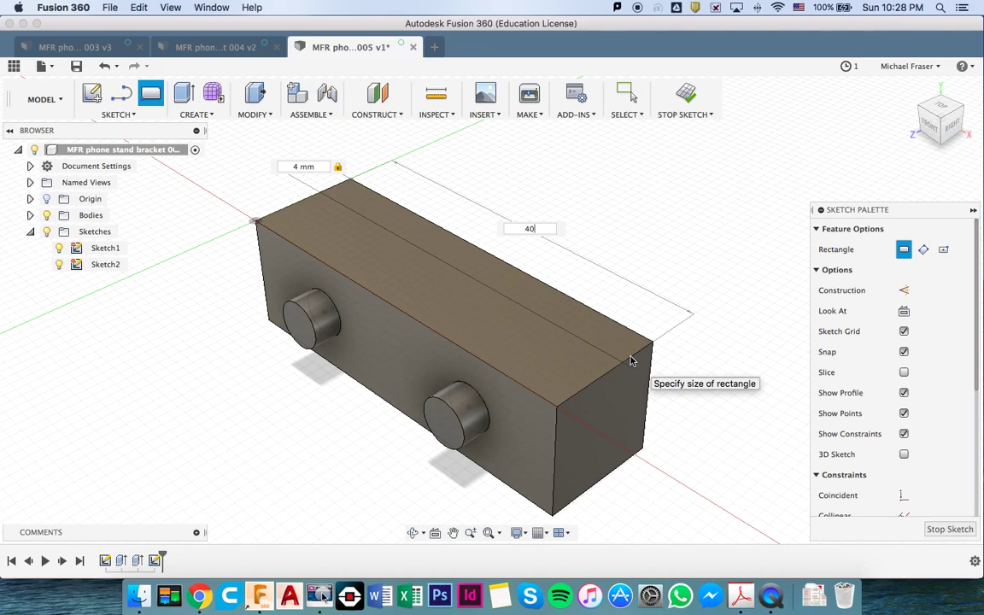
key(Return)
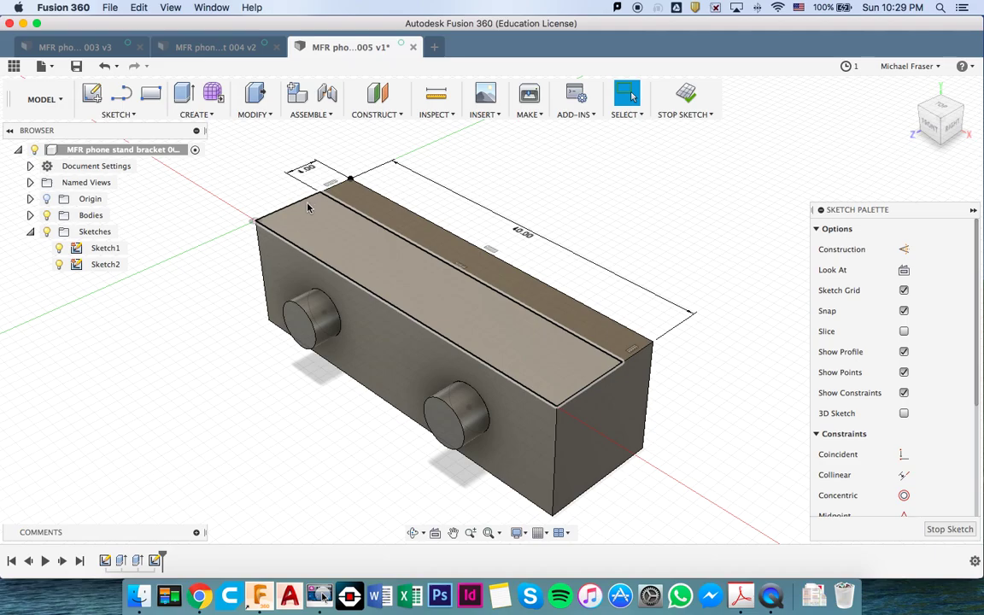
Step: Extrude the narrow rectangle along the block's back edge upward about 3 mm, joined to the block, to form a lip
click(454, 257)
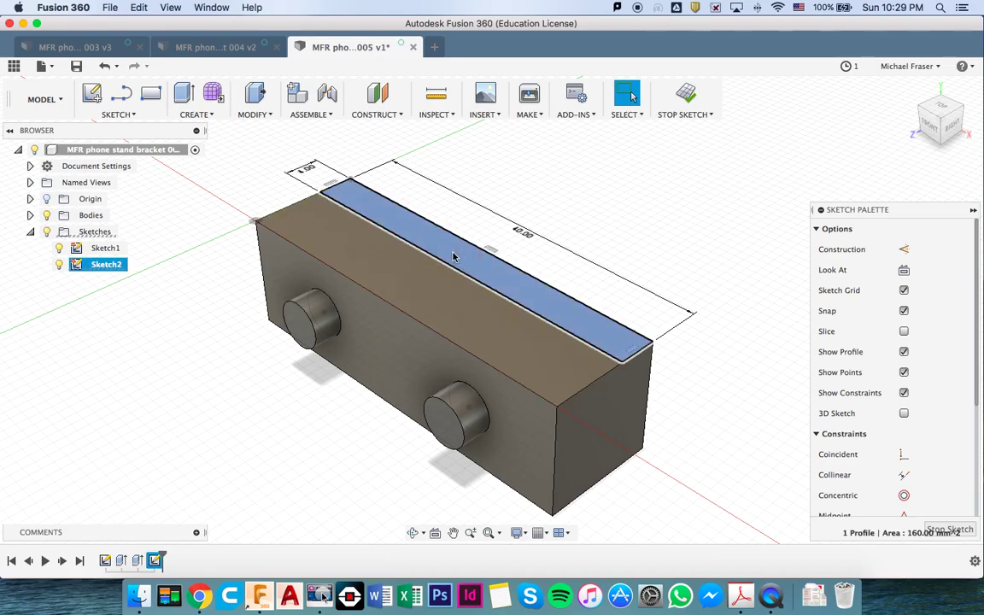
key(e)
drag(470, 230, 466, 215)
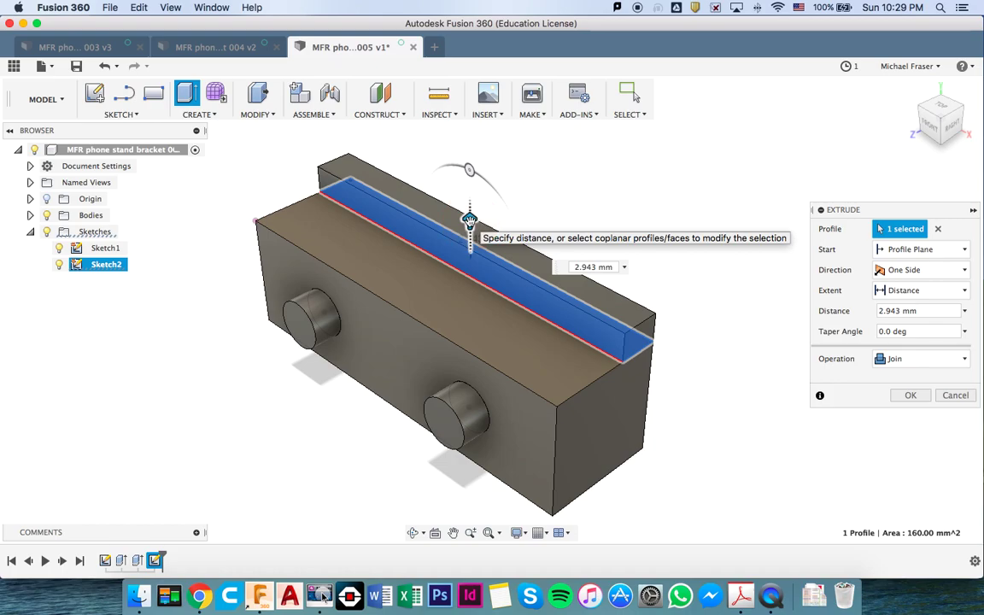
text(4)
key(Return)
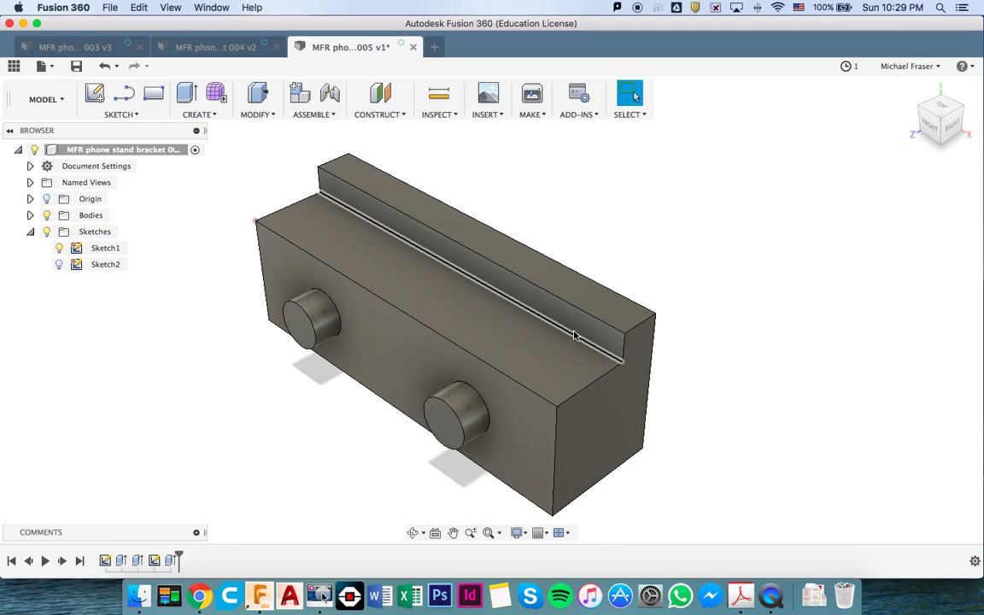
click(597, 352)
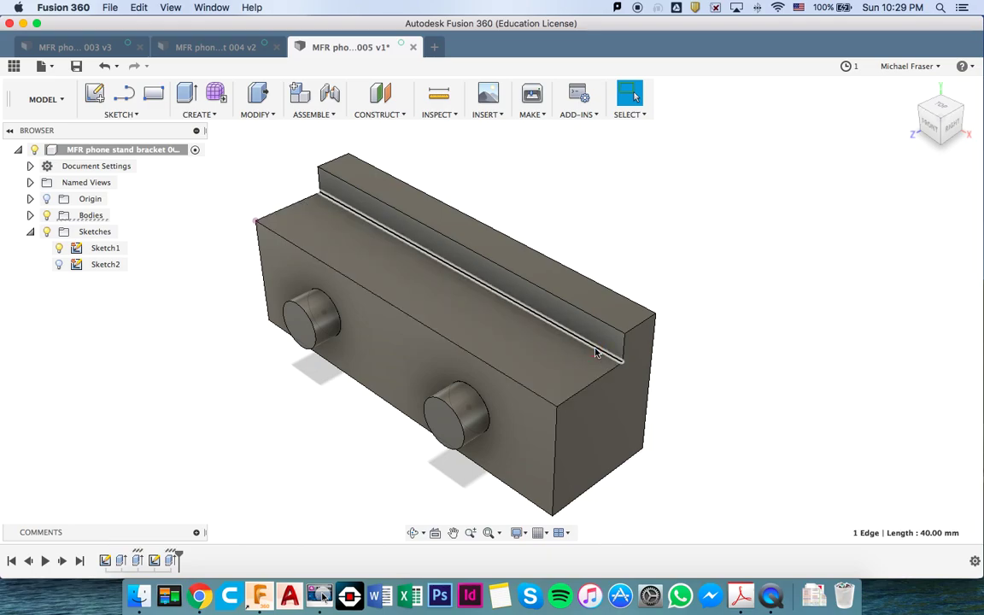
click(608, 326)
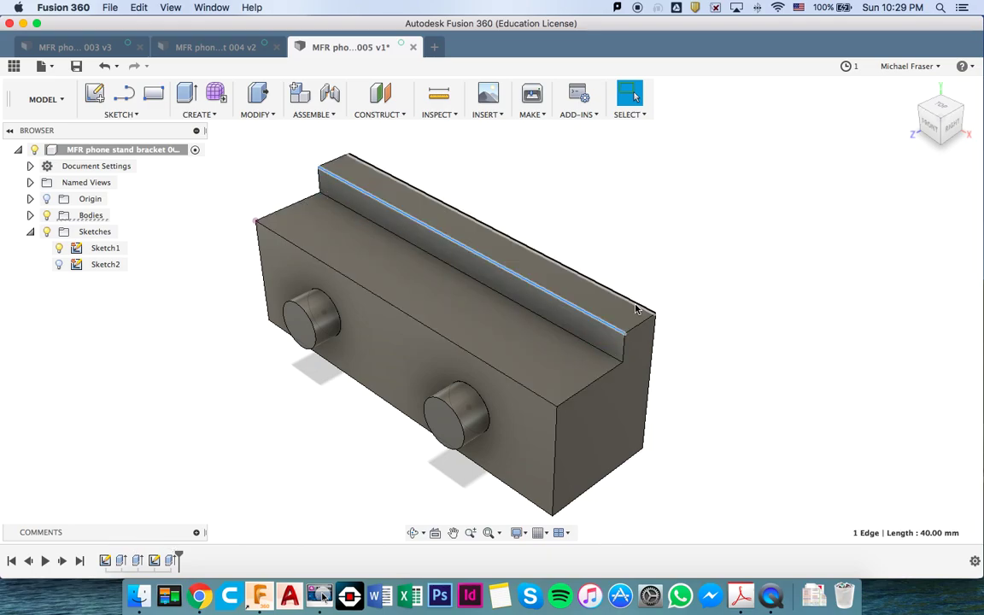
key(Escape)
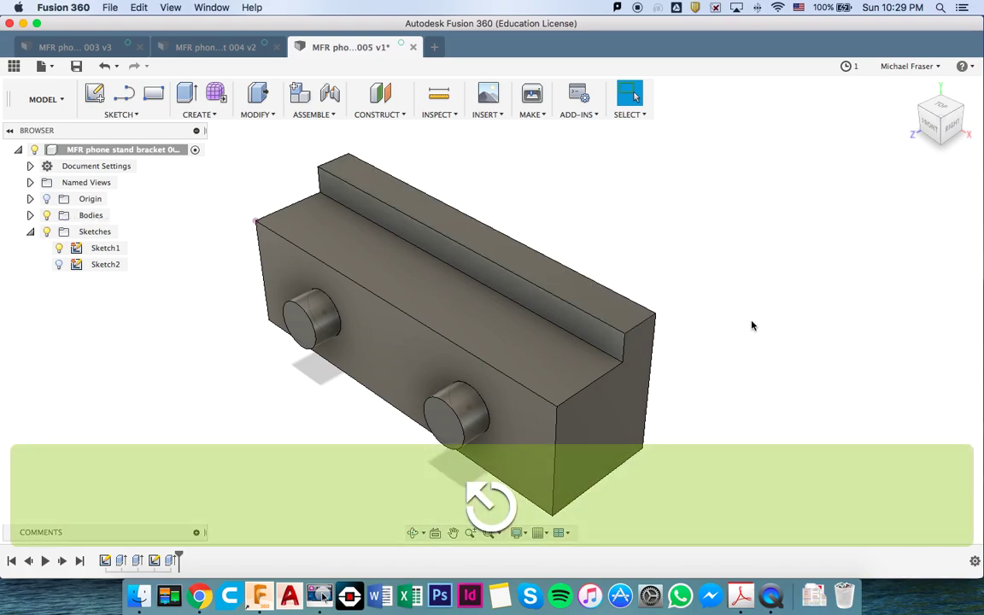
Step: Fillet the lip's two long top edges and the inner edge where it meets the block with a 1 mm radius
key(f)
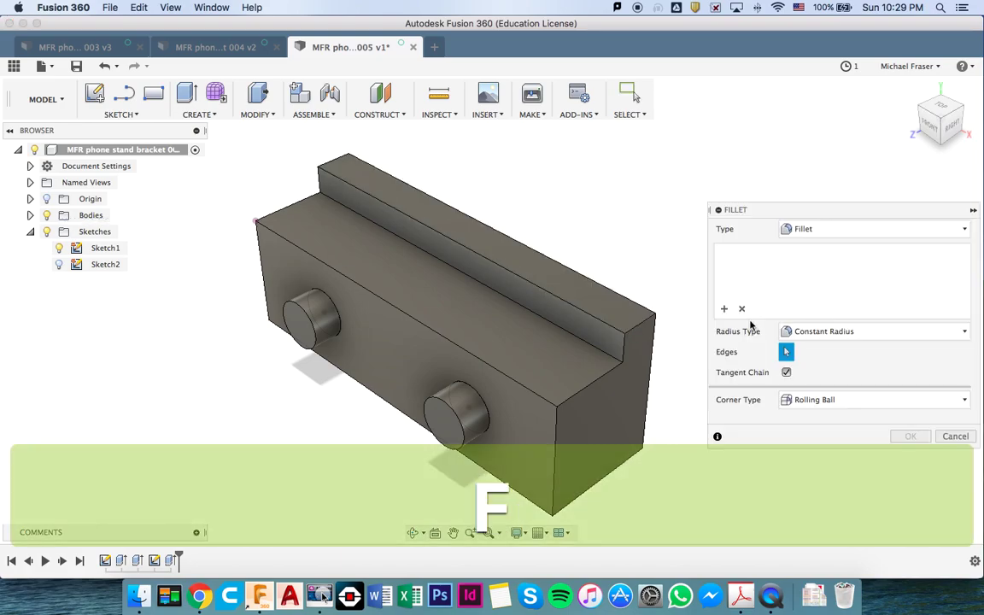
click(645, 308)
click(598, 330)
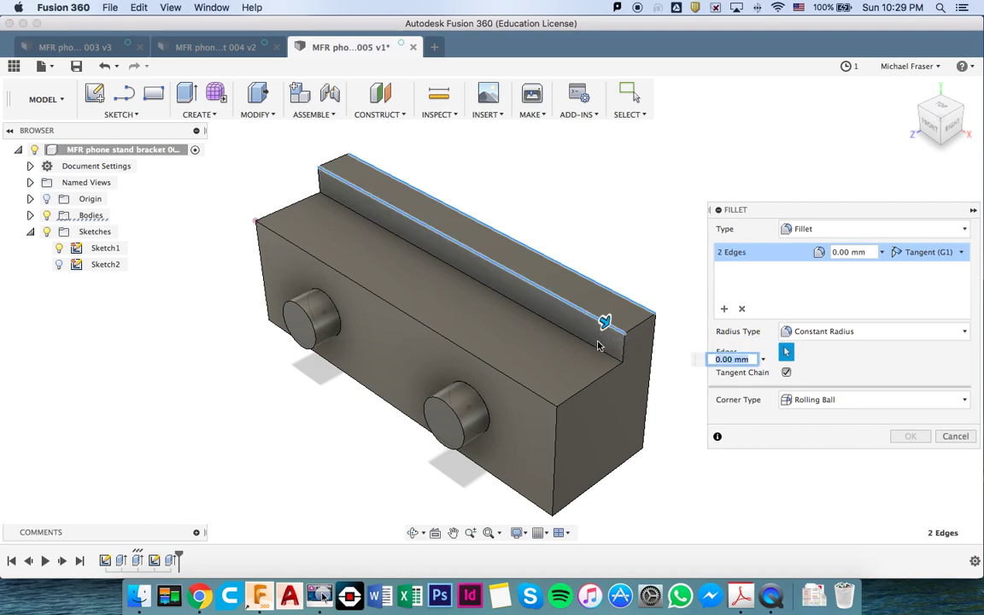
click(589, 342)
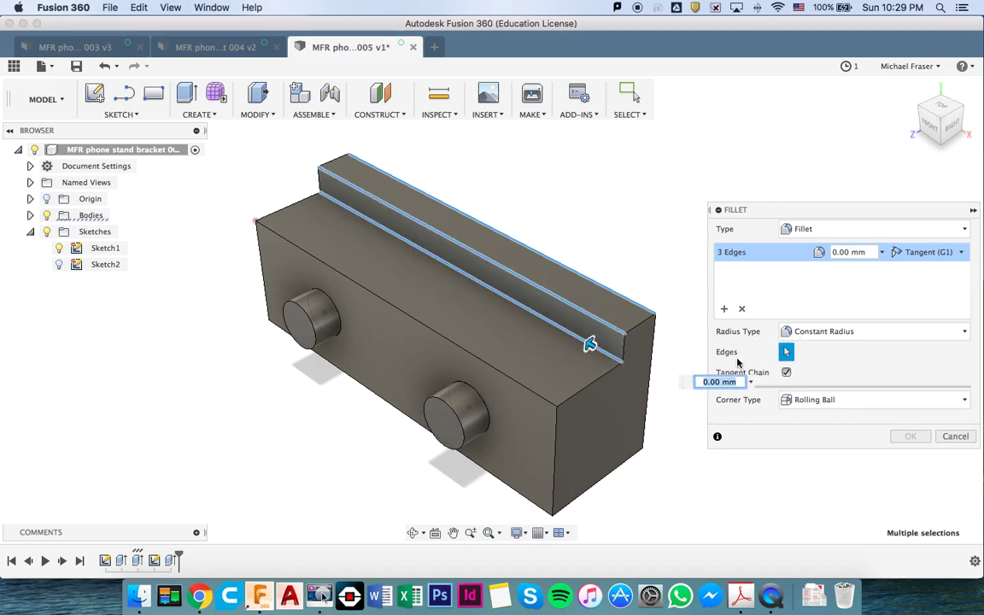
text(2)
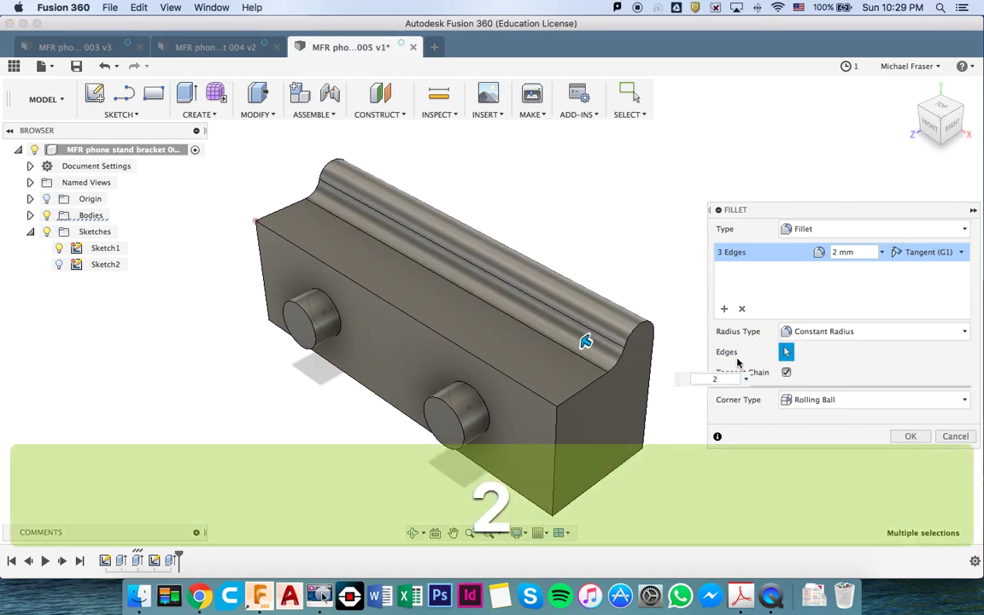
key(BackSpace)
text(1)
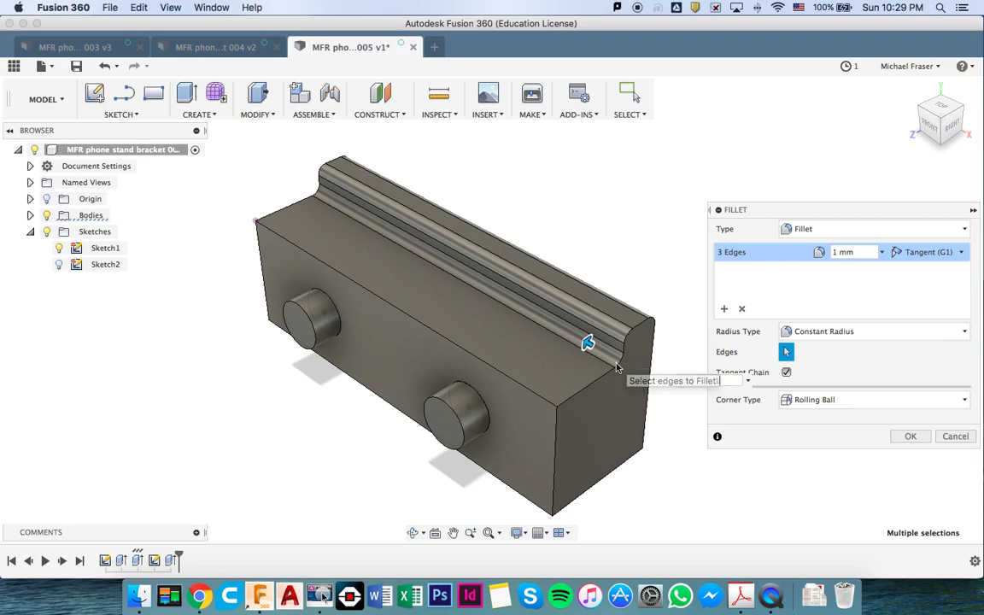
click(908, 436)
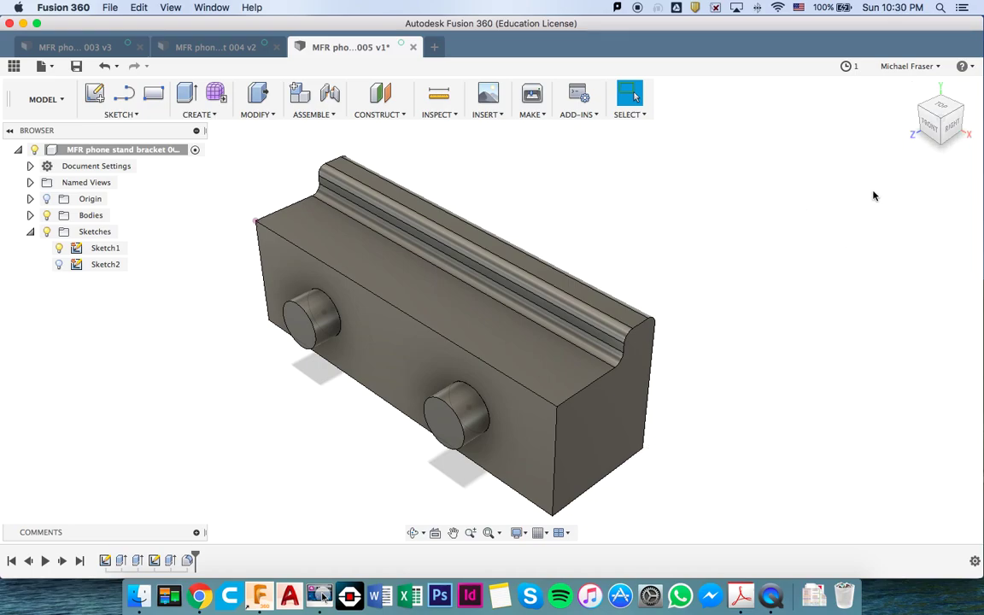
Step: Fillet the block's long lower back edge with a radius of about 11.07 mm and inspect the curved profile from the side
click(967, 132)
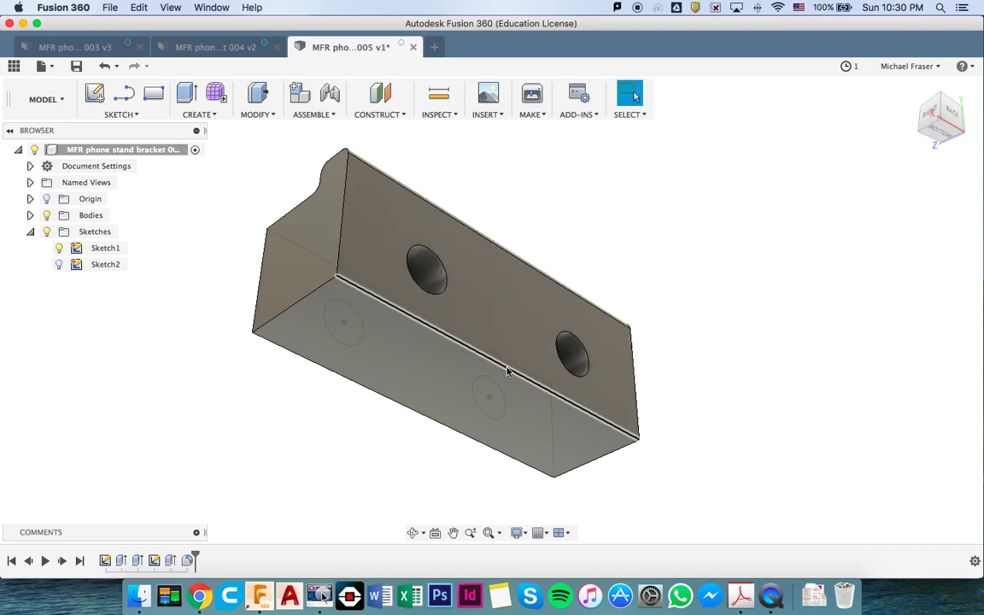
key(f)
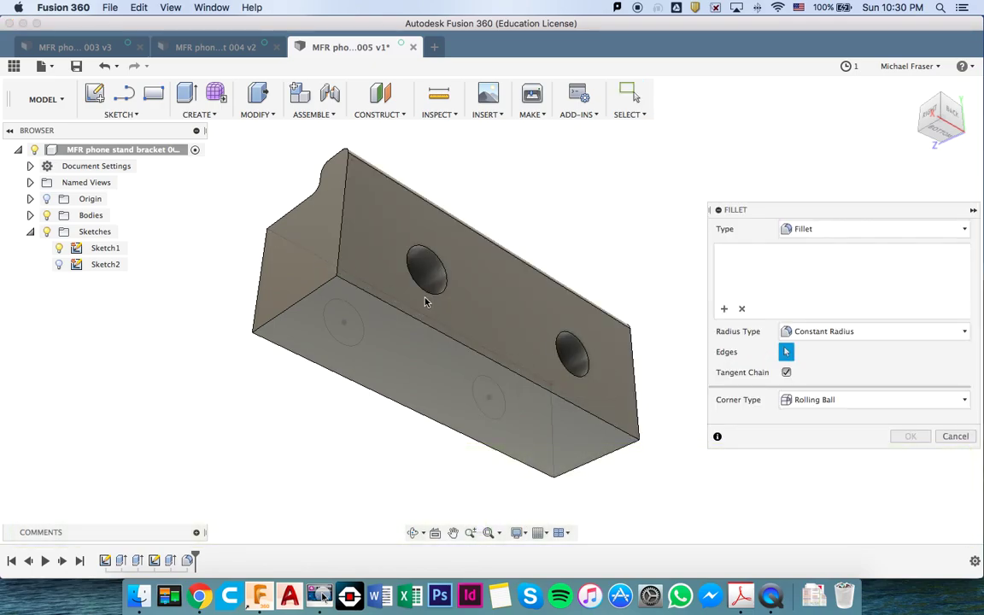
click(471, 350)
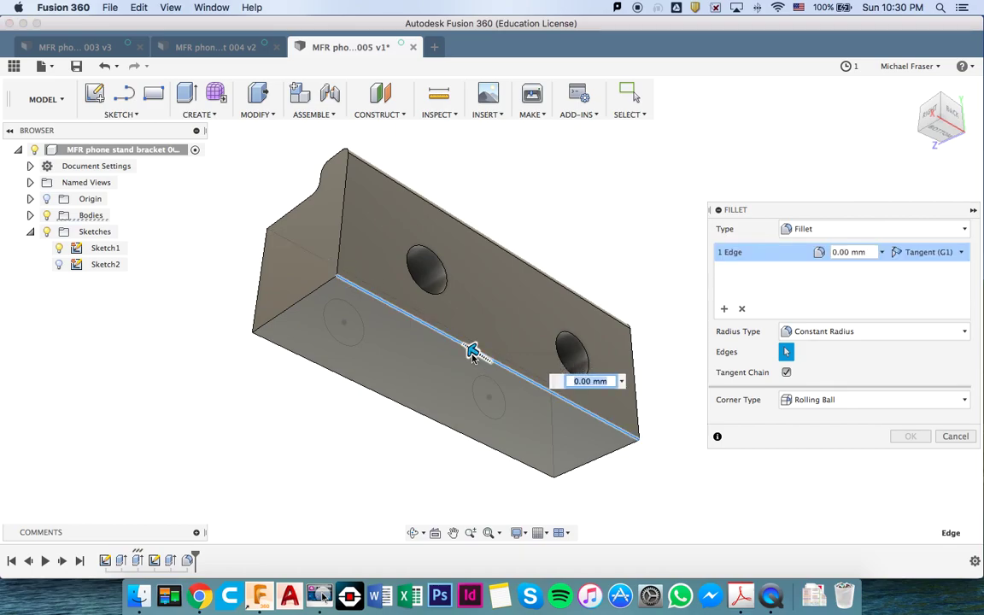
drag(470, 348, 440, 357)
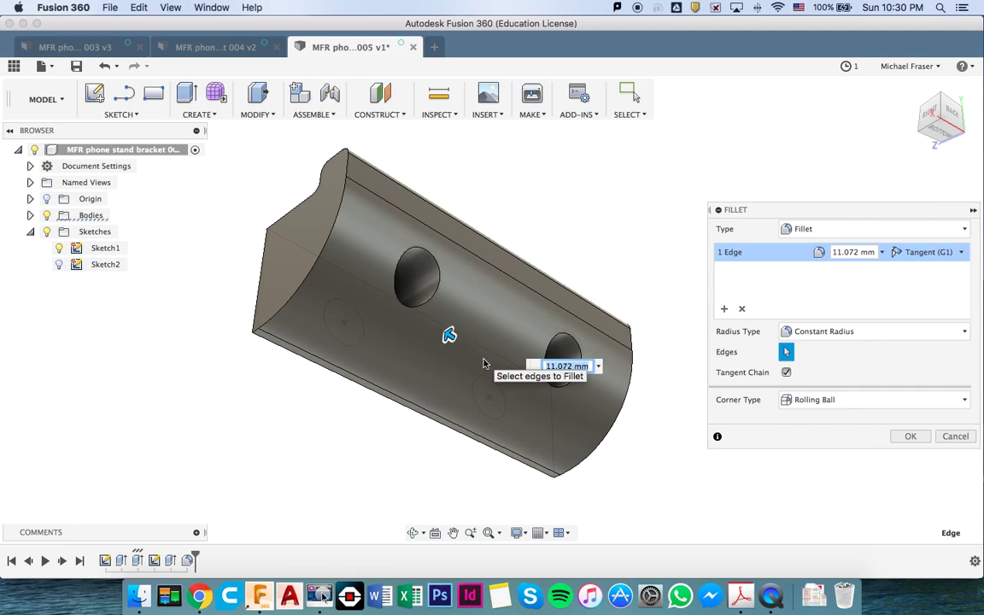
click(910, 437)
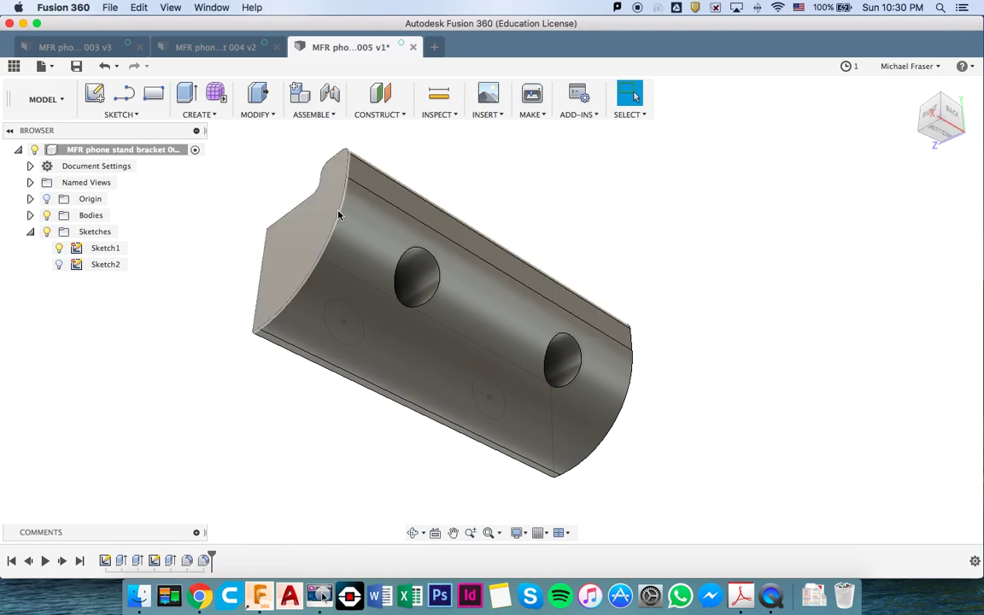
click(929, 118)
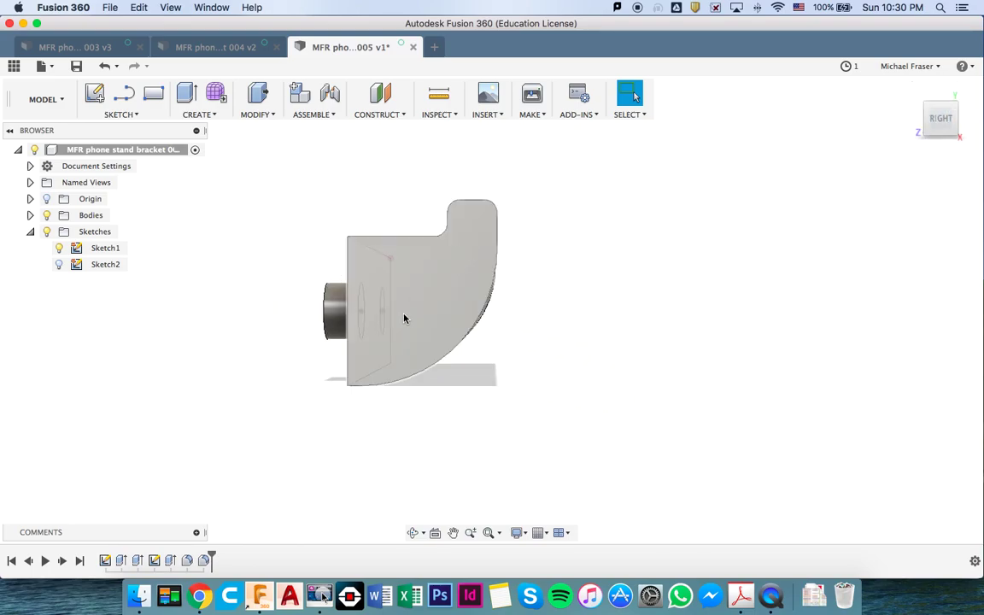
click(912, 90)
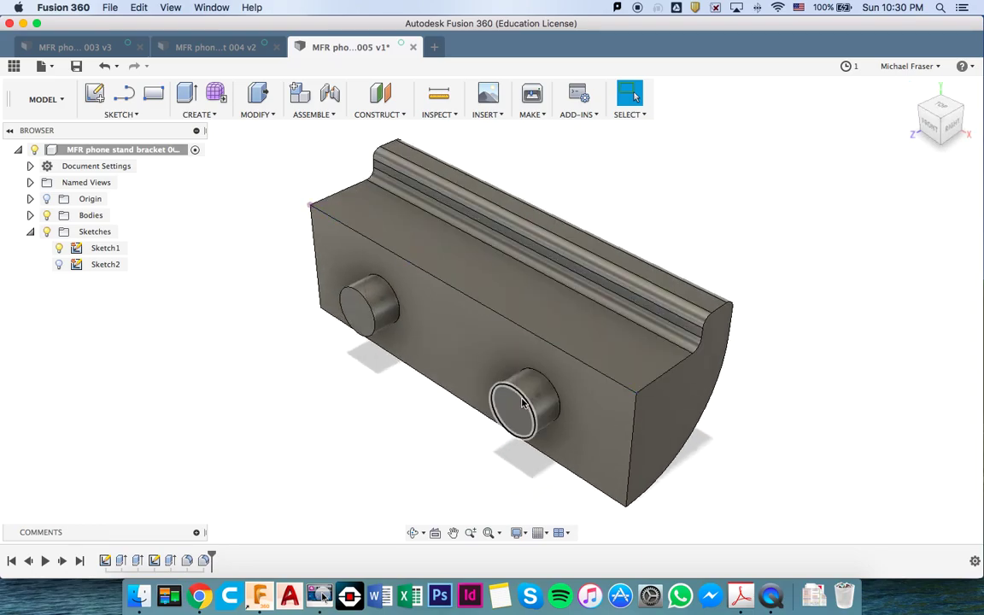
Step: Chamfer the outer circular edges of both pegs with an equal distance of 0.4 mm
click(256, 115)
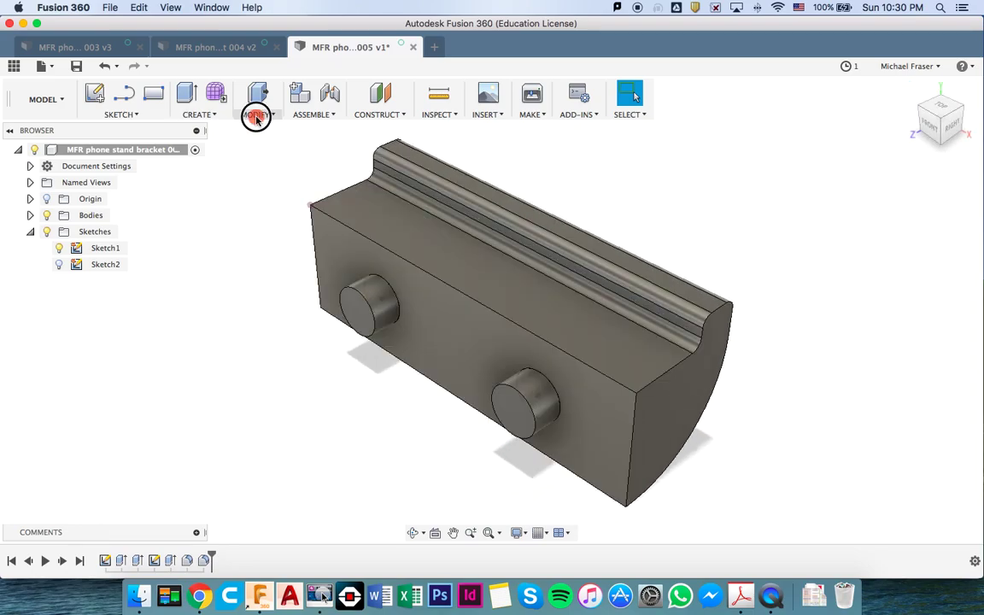
click(261, 158)
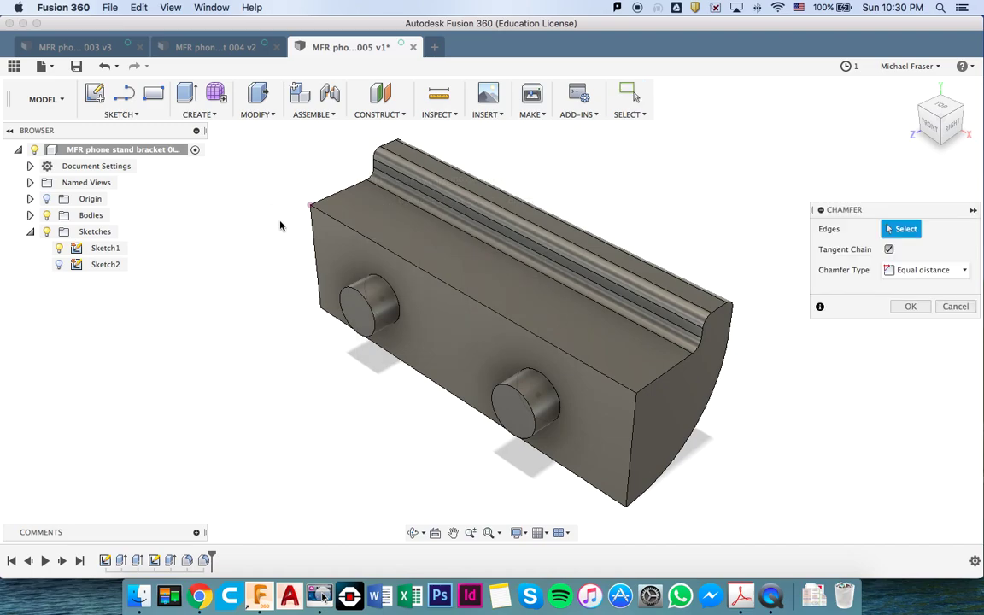
click(363, 303)
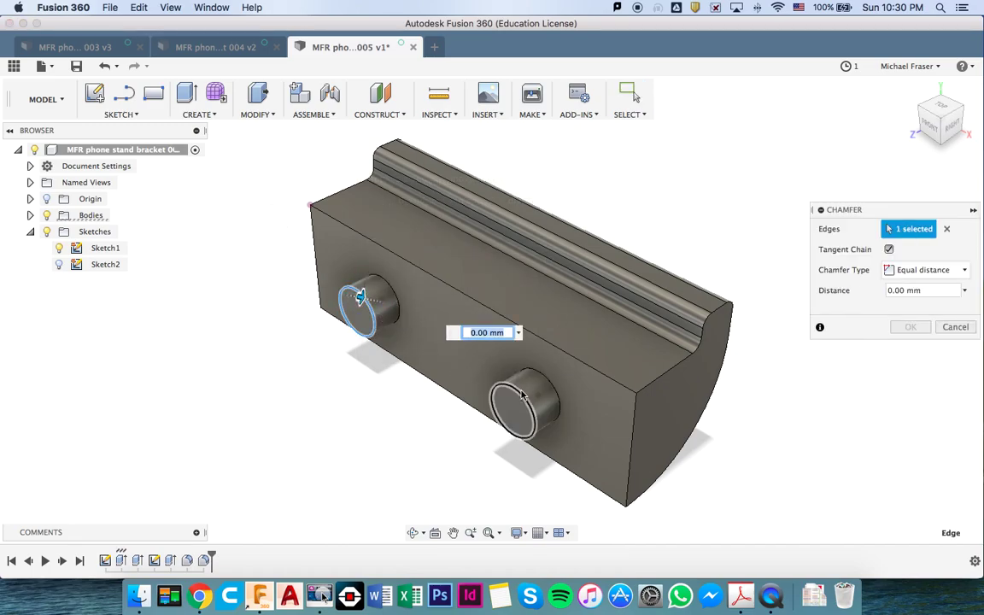
click(516, 391)
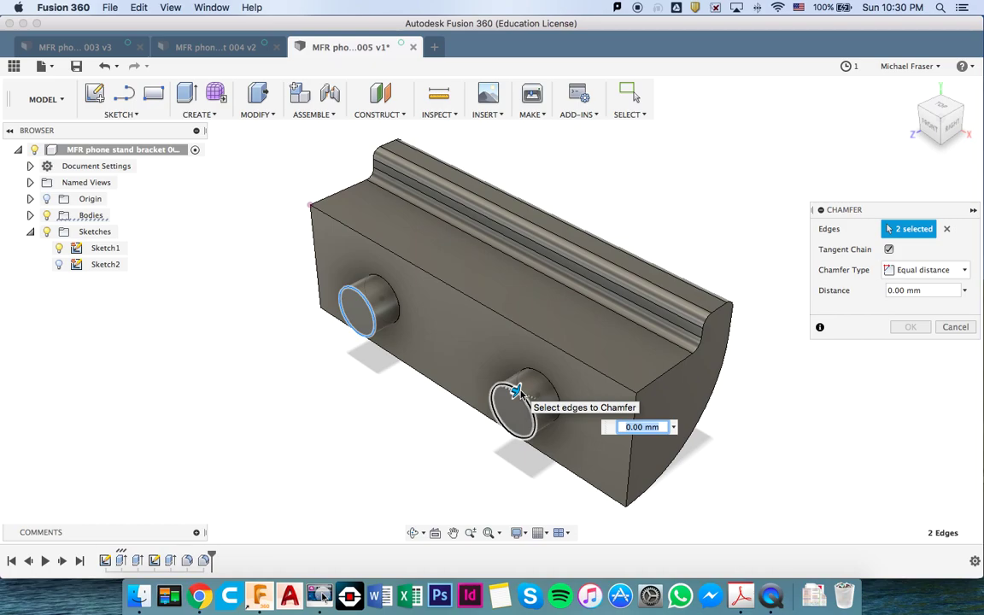
text(.5)
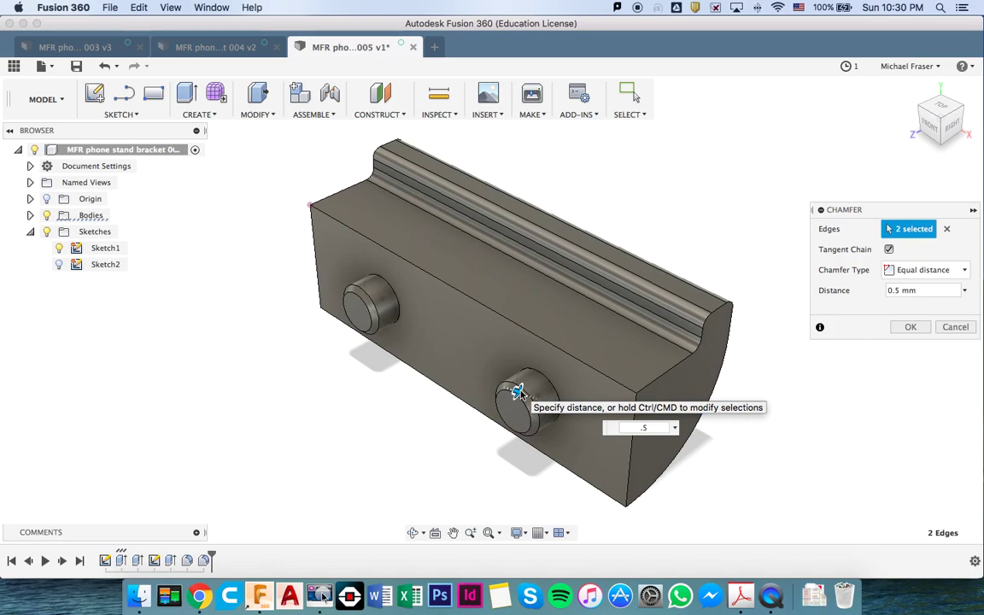
key(BackSpace)
text(.3)
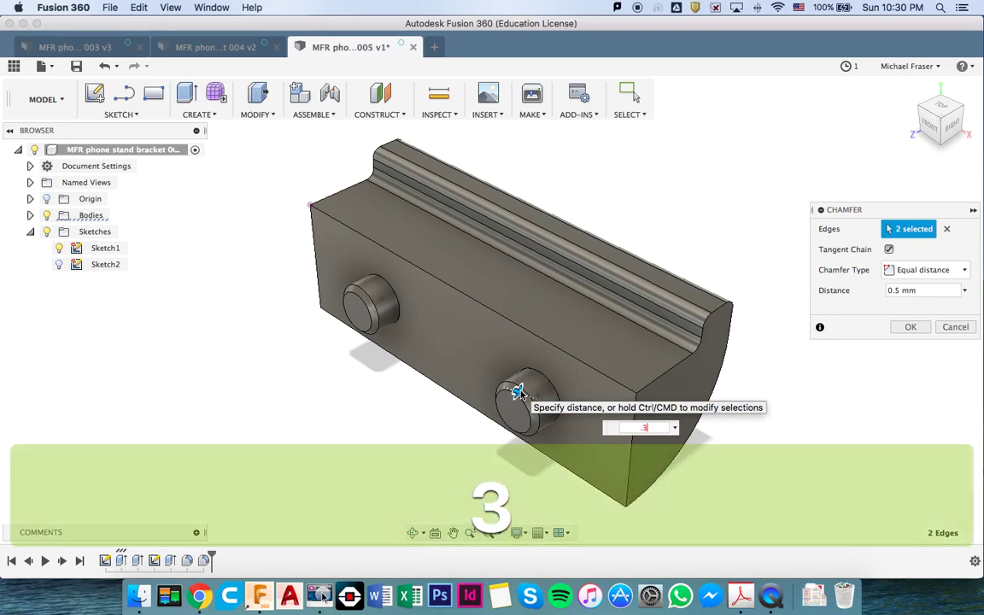
key(BackSpace)
text(4)
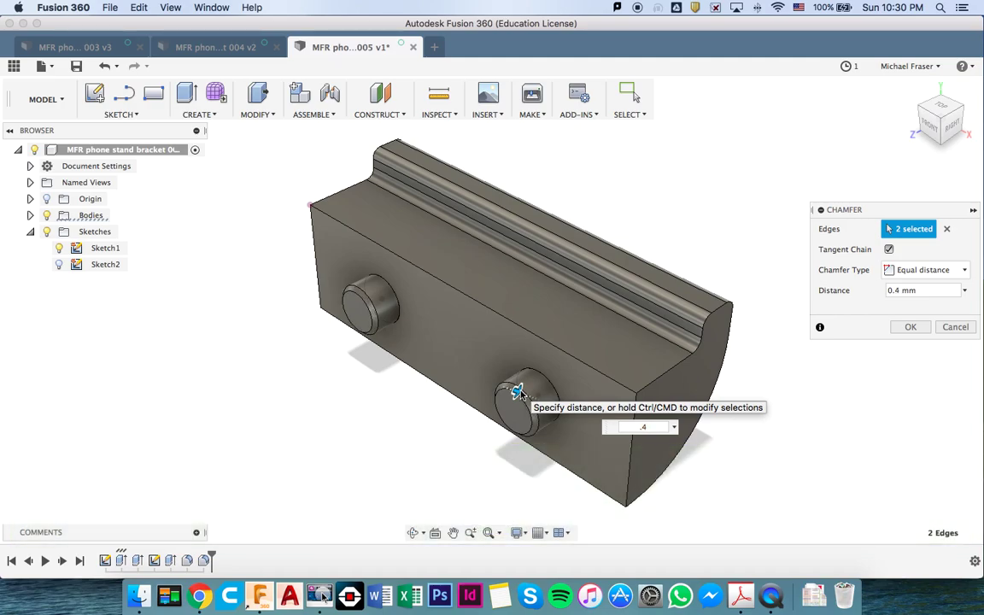
click(909, 329)
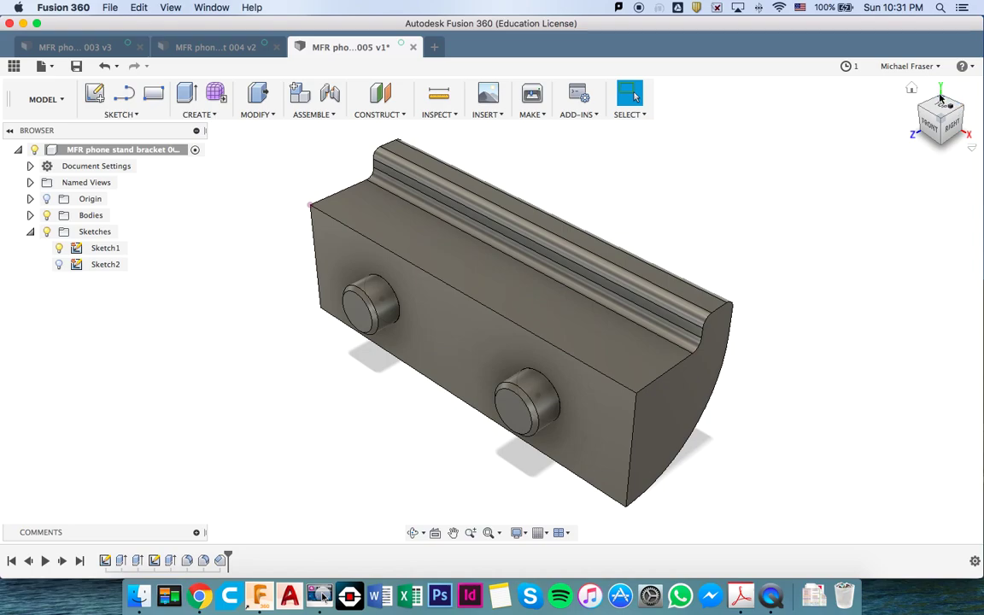
Step: Inspect the holes in the bracket's curved back and roll the design history back to just after the block's extrusion
click(962, 110)
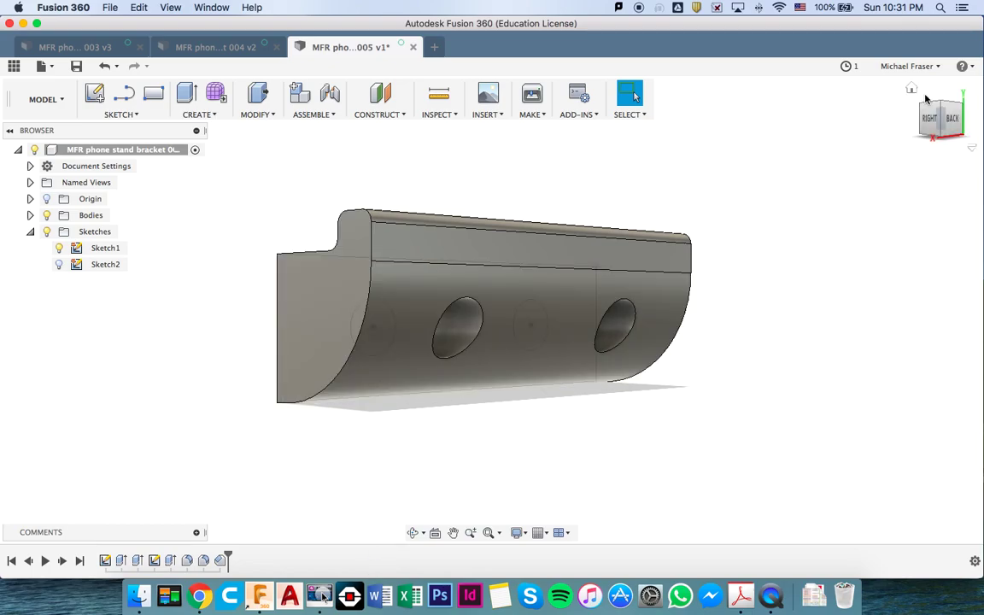
click(911, 89)
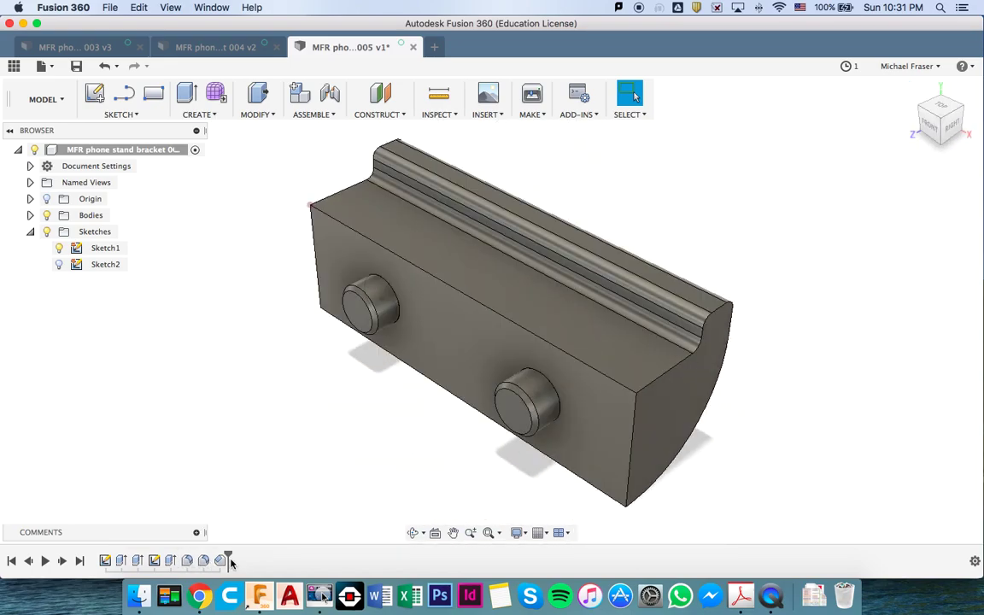
drag(228, 557, 211, 560)
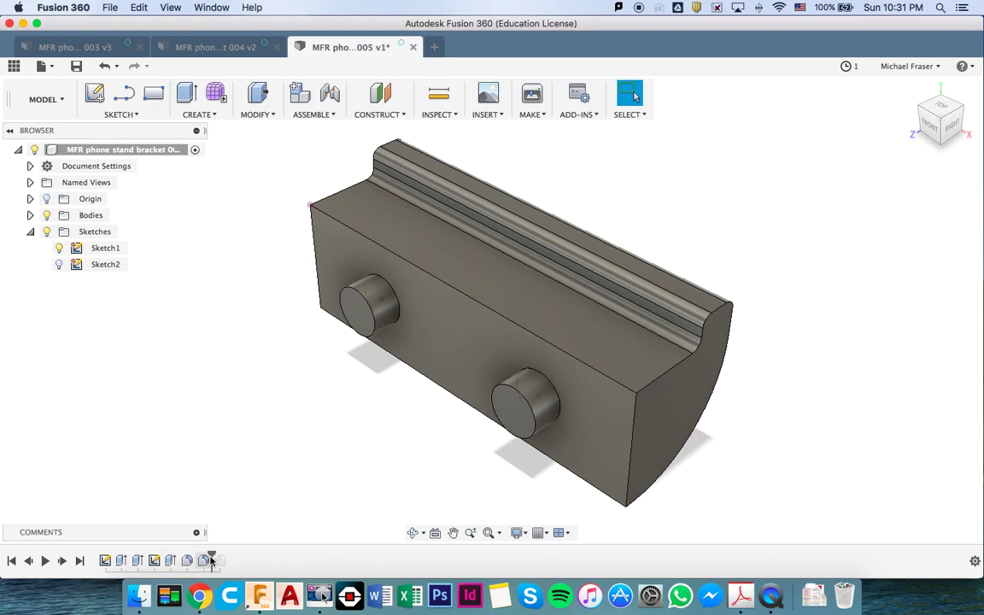
drag(209, 557, 129, 556)
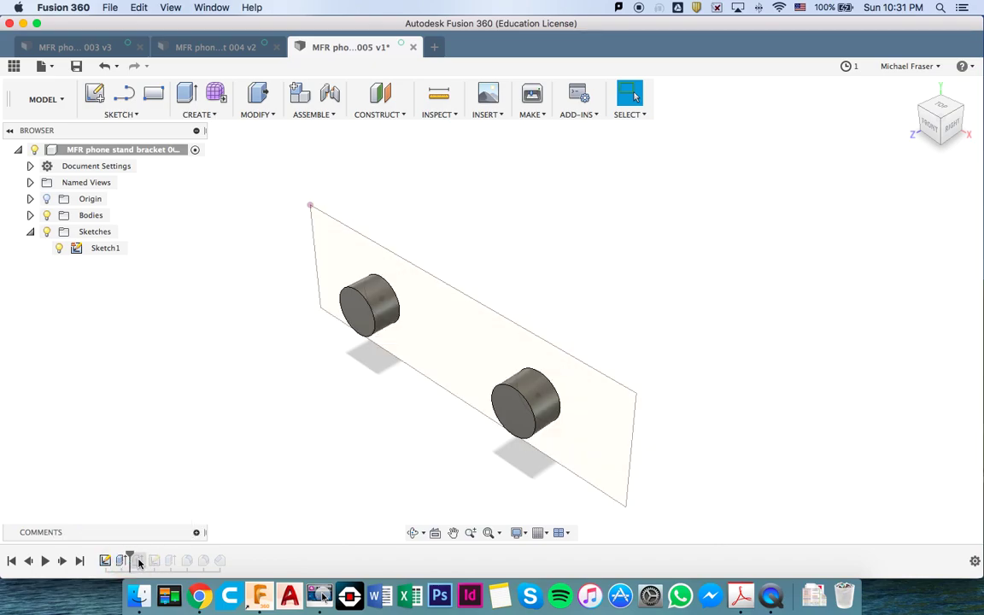
drag(128, 554, 139, 562)
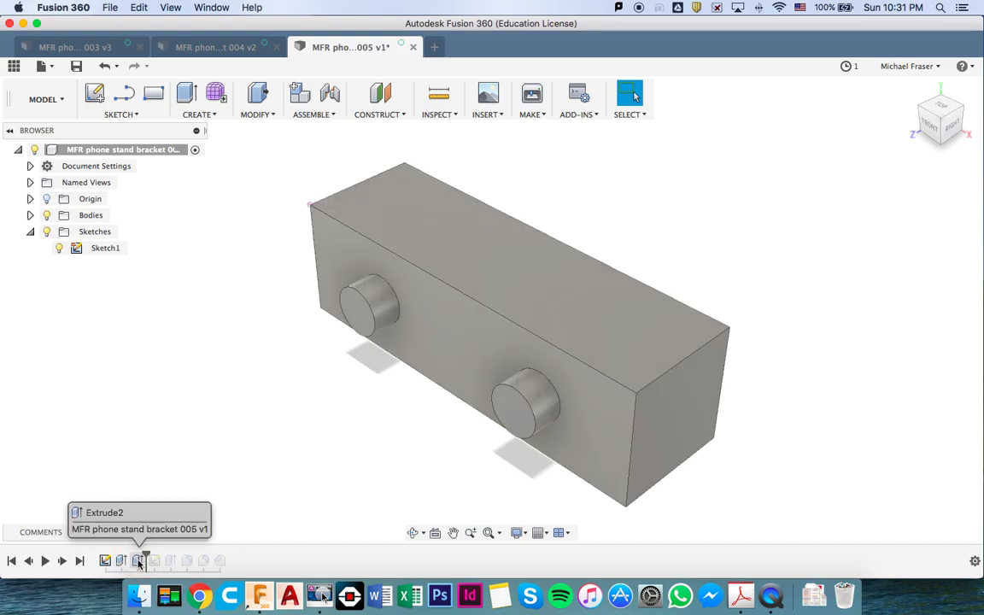
Step: Edit the block's 12 mm extrusion to include the two circular profiles, filling the holes, and check the block from behind
right_click(140, 562)
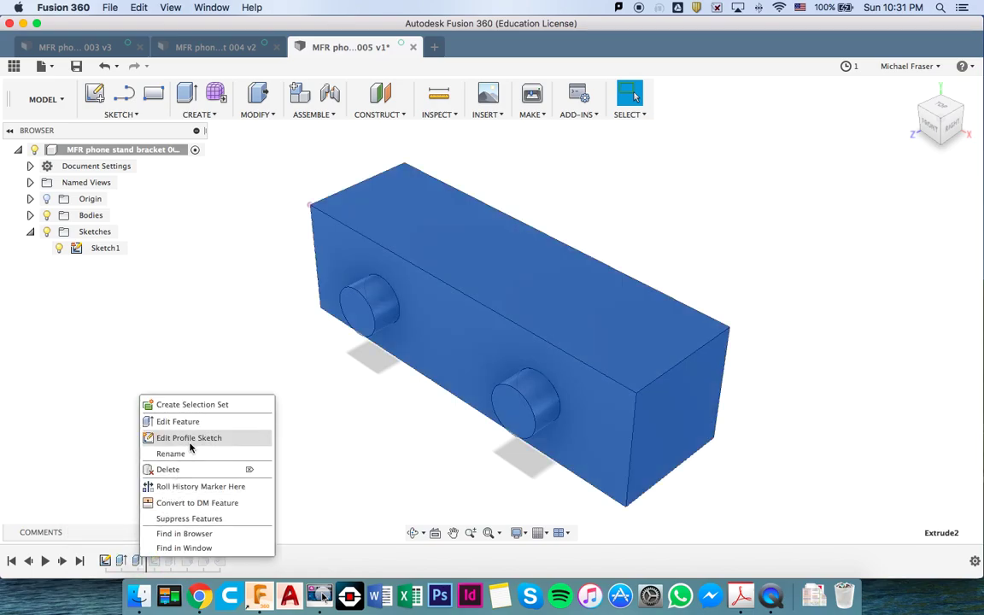
click(180, 423)
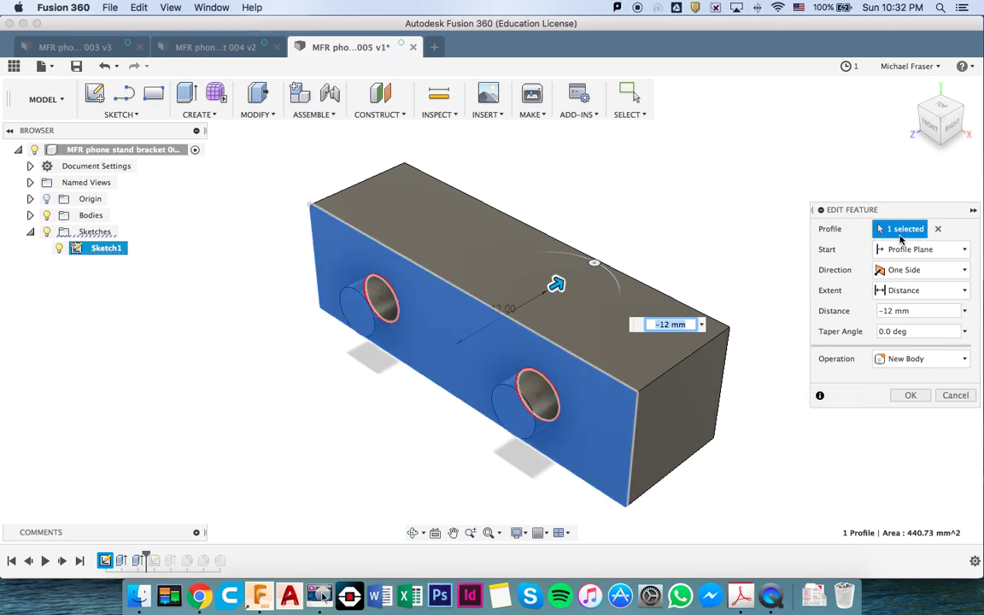
click(543, 402)
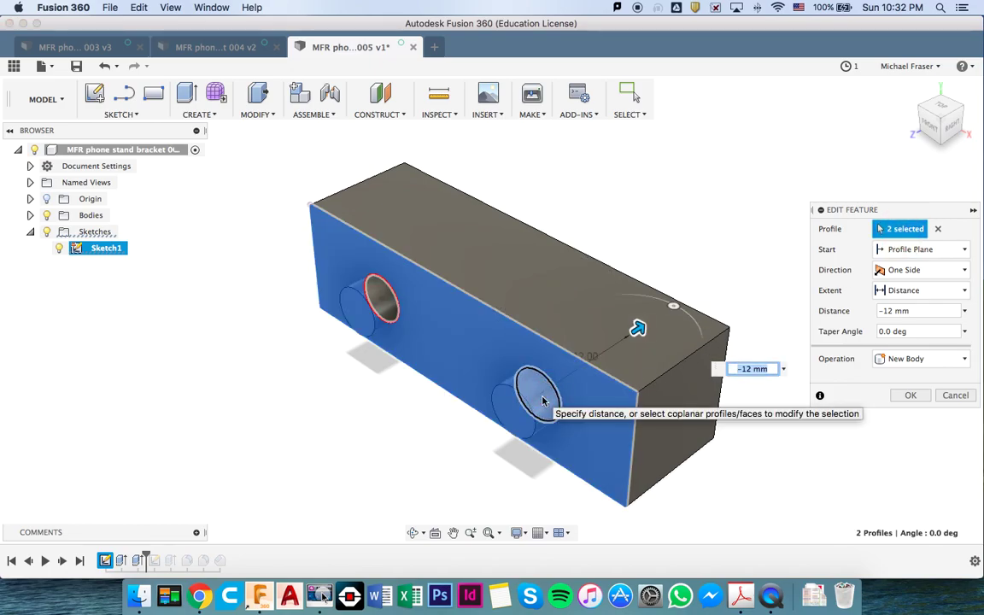
click(386, 299)
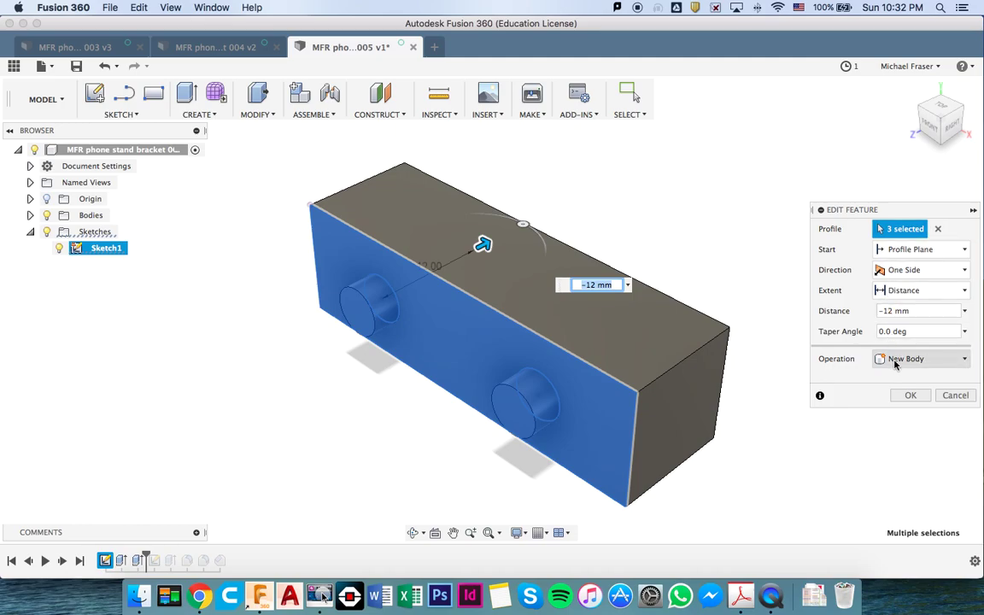
click(911, 396)
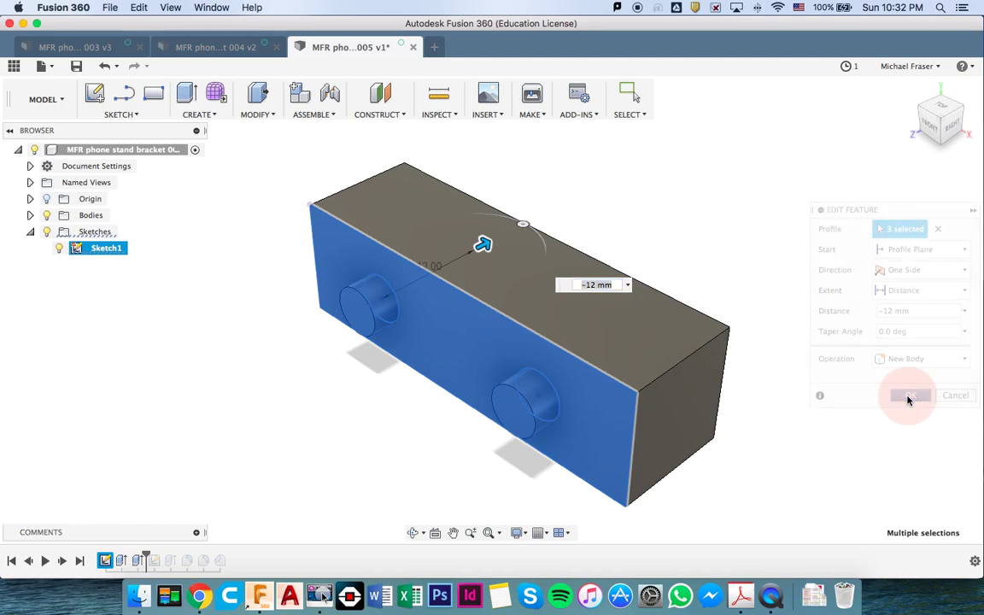
click(962, 109)
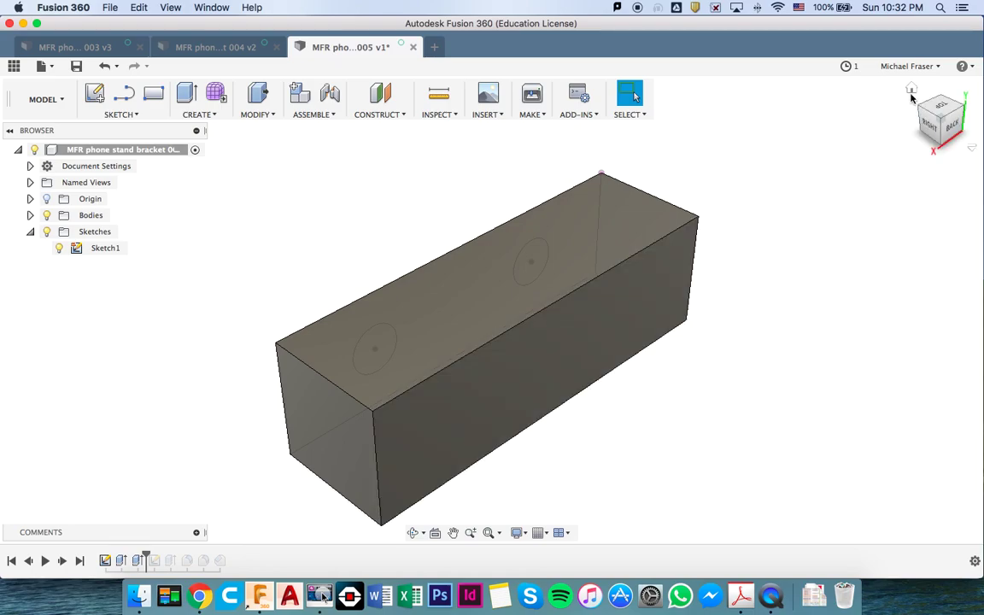
click(912, 92)
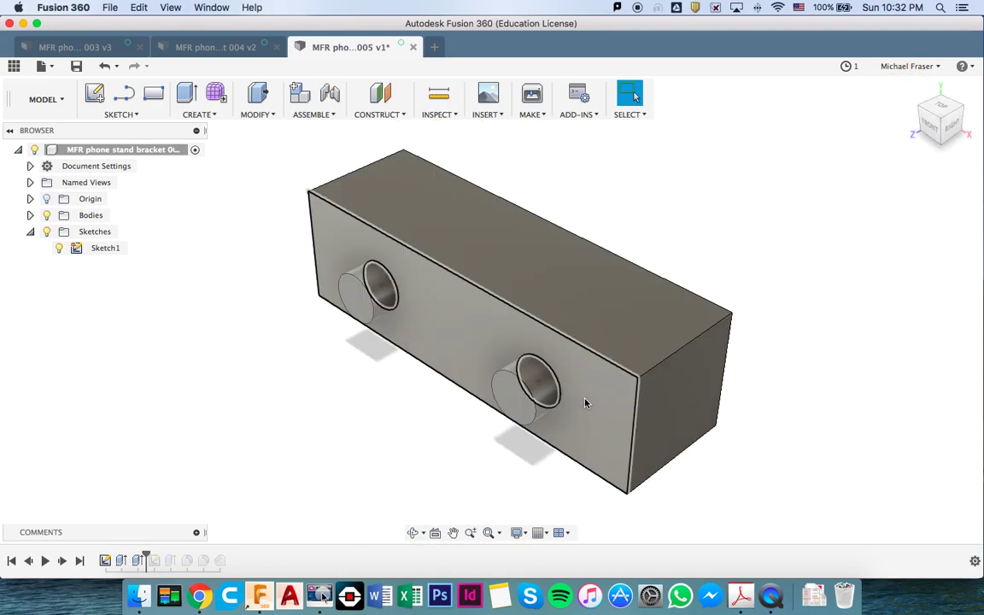
Step: Roll the design history forward to the last feature and inspect the complete bracket from behind
drag(149, 560, 227, 555)
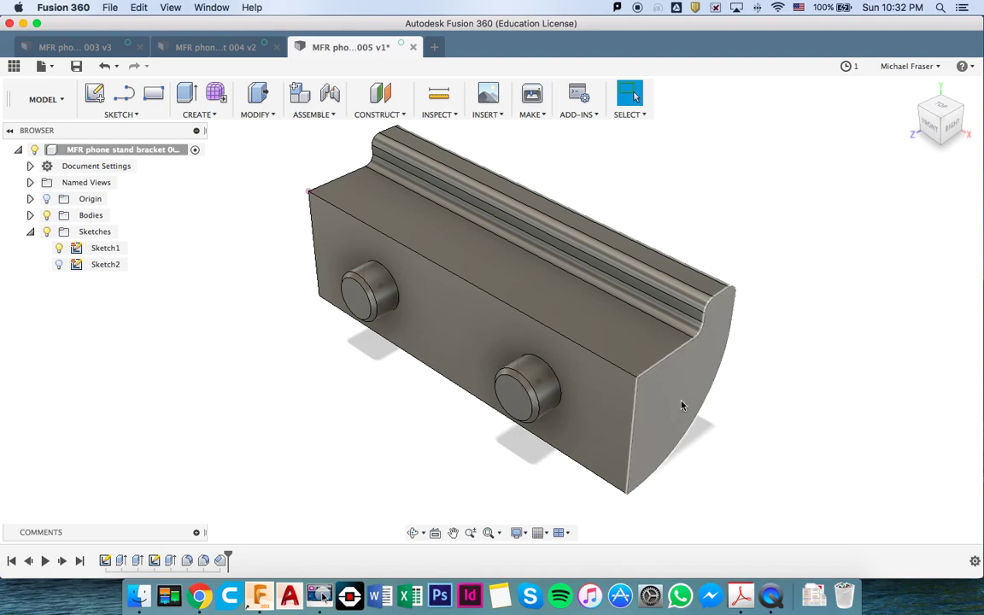
click(943, 101)
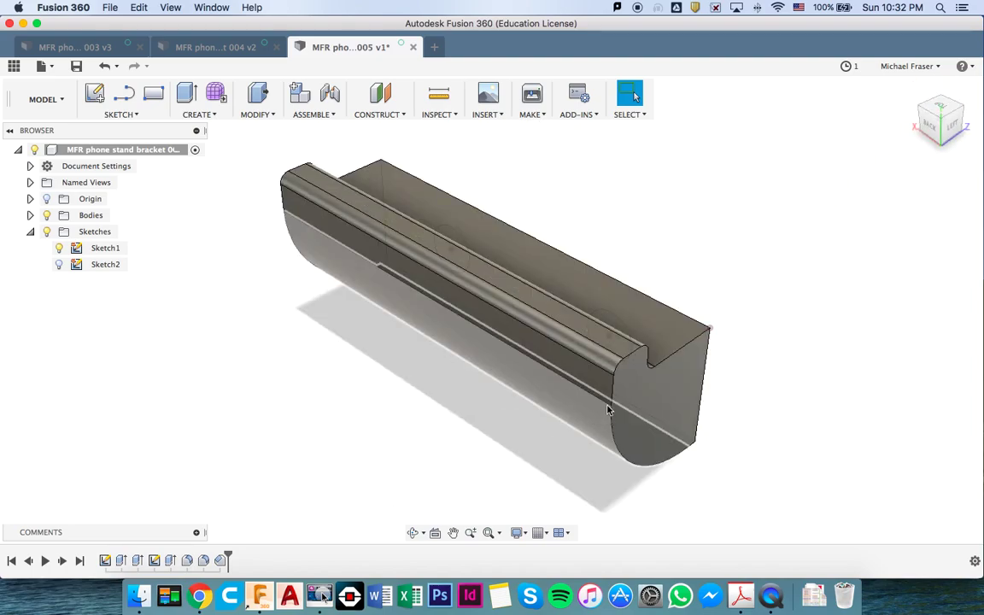
click(921, 104)
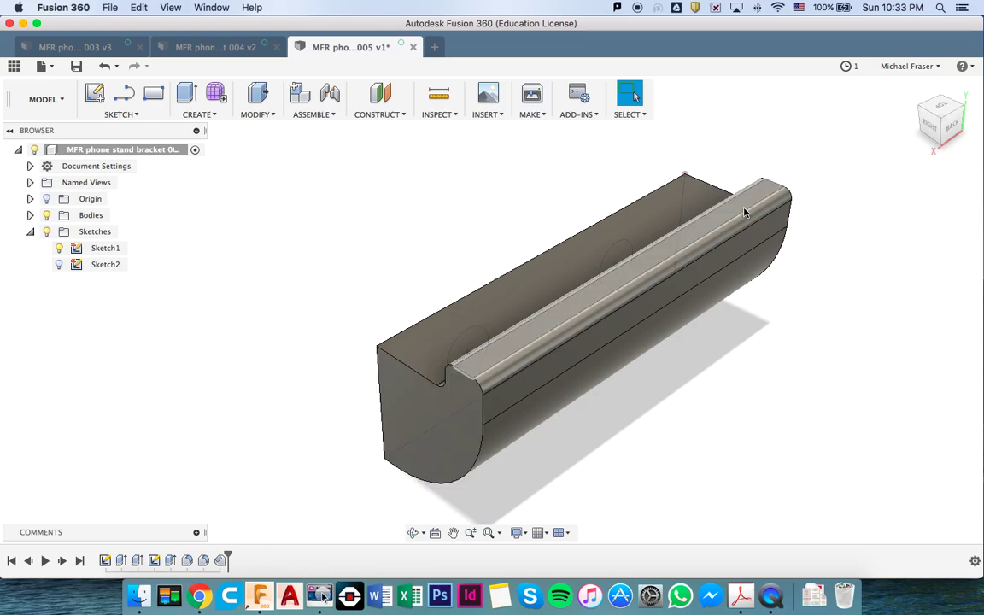
click(911, 89)
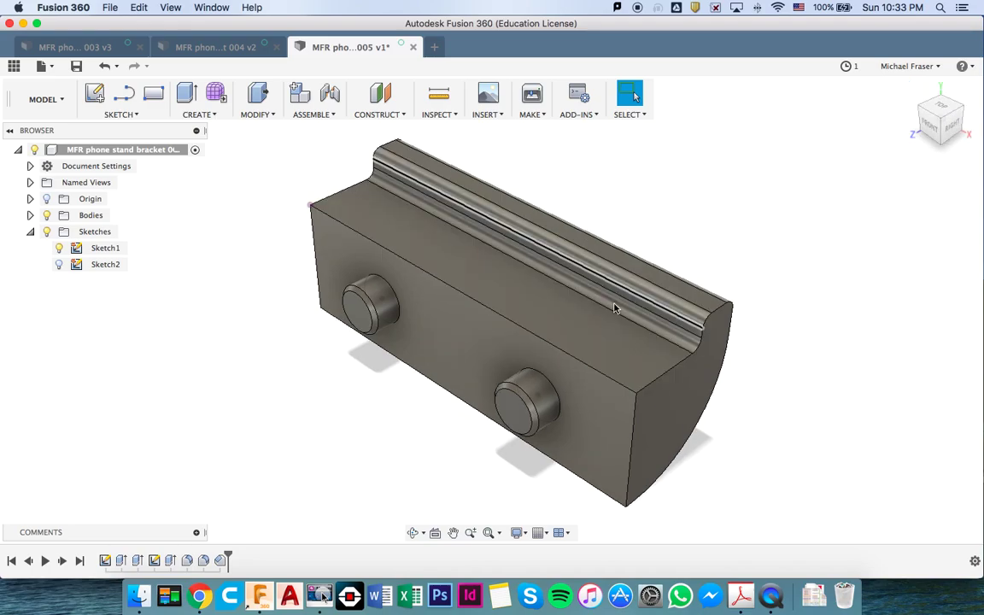
Step: Open the physical material library for the main bracket body, Body3
click(31, 215)
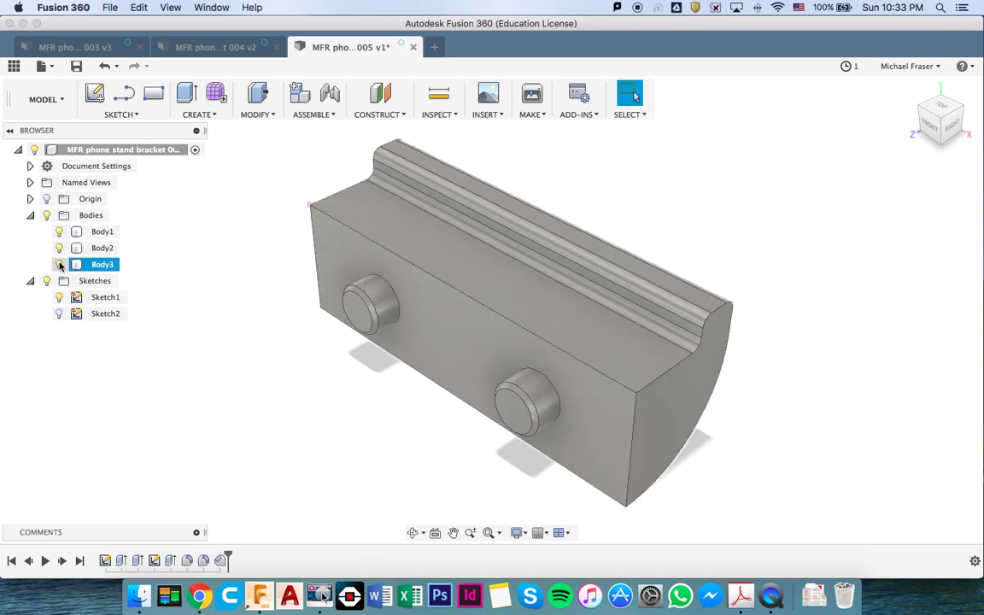
click(102, 265)
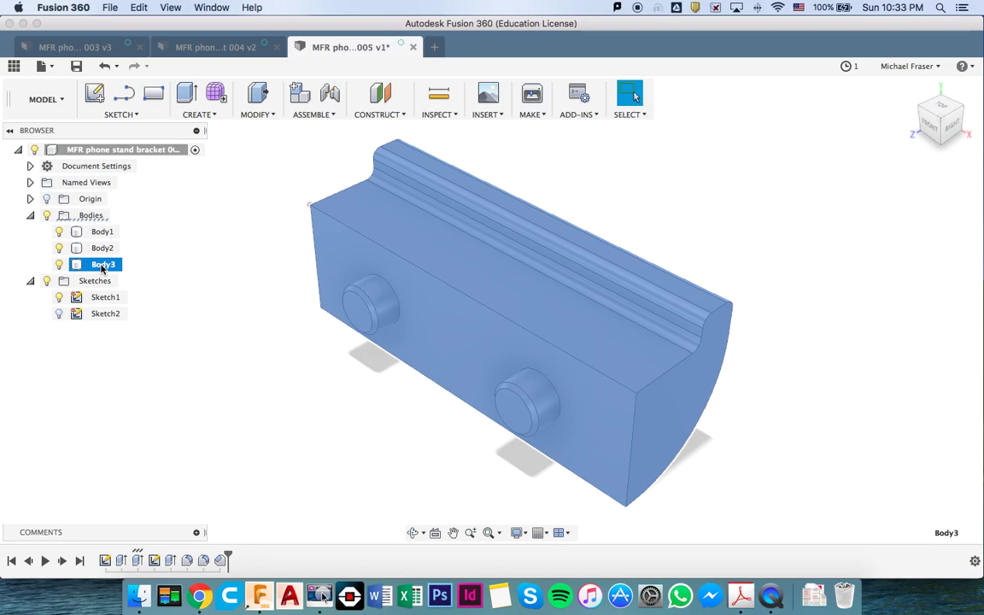
right_click(102, 265)
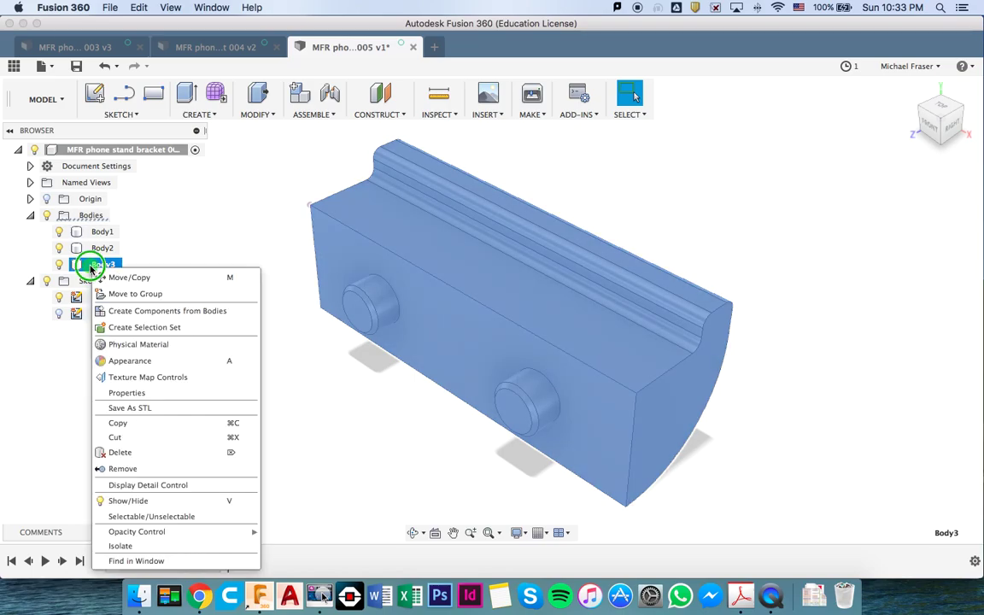
click(154, 344)
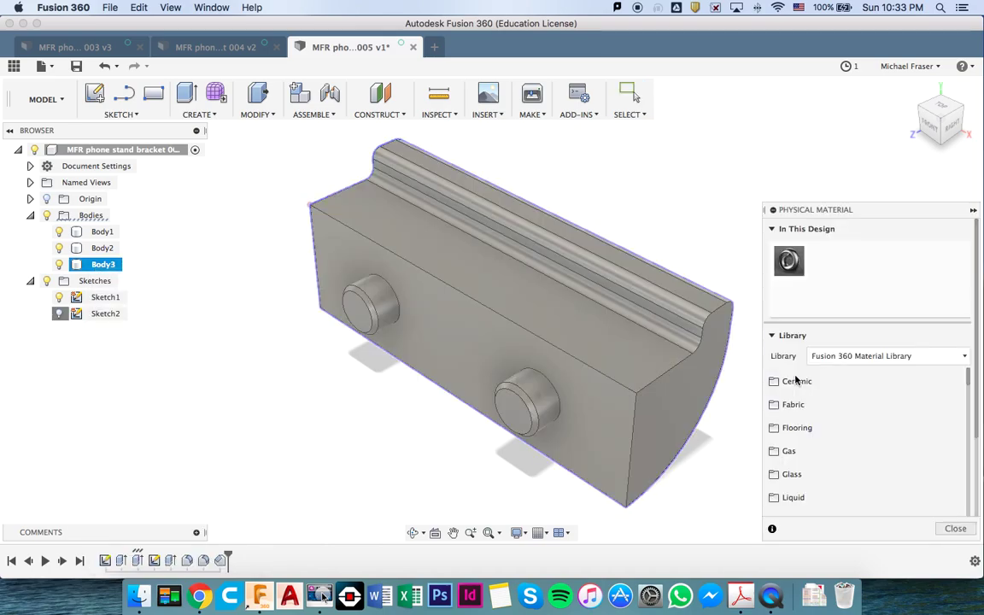
Step: Look through the plastics in the Fusion 360 Material Library for a material suited to the bracket
scroll(850, 415, down, 5)
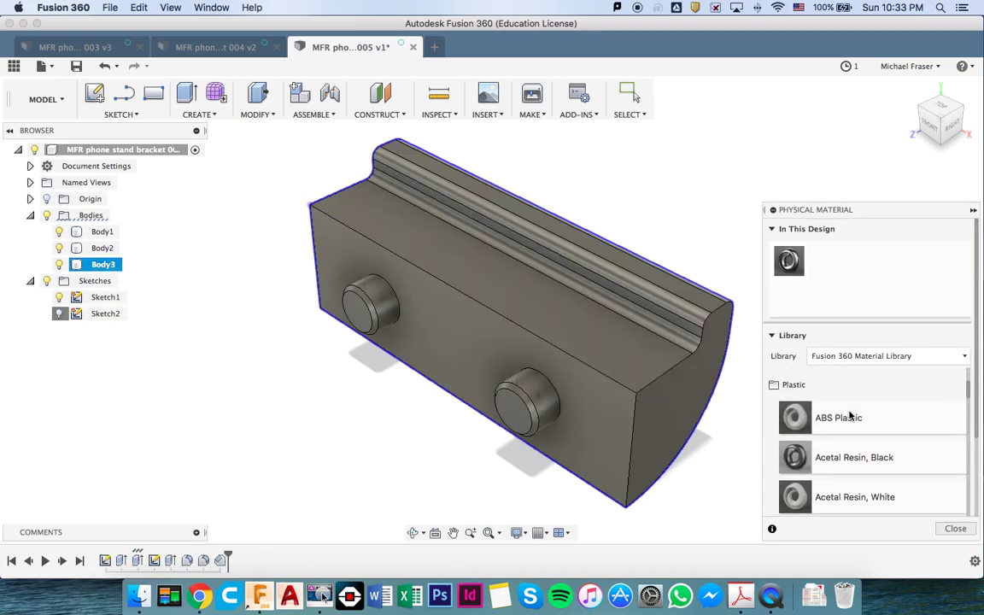
scroll(850, 415, down, 1)
scroll(850, 415, down, 3)
scroll(850, 415, up, 2)
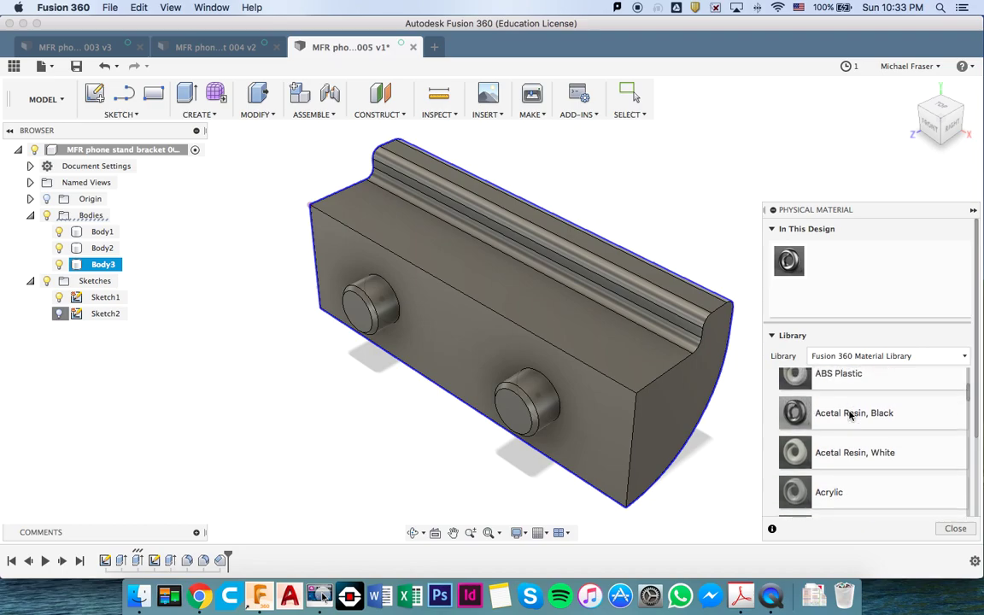
scroll(850, 415, down, 5)
scroll(850, 415, down, 3)
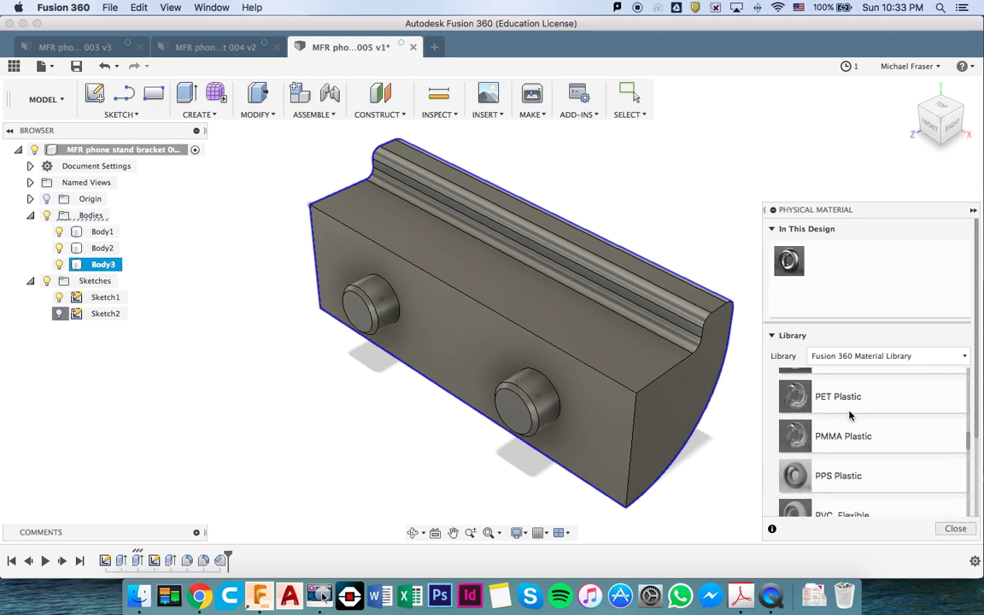
scroll(850, 415, down, 3)
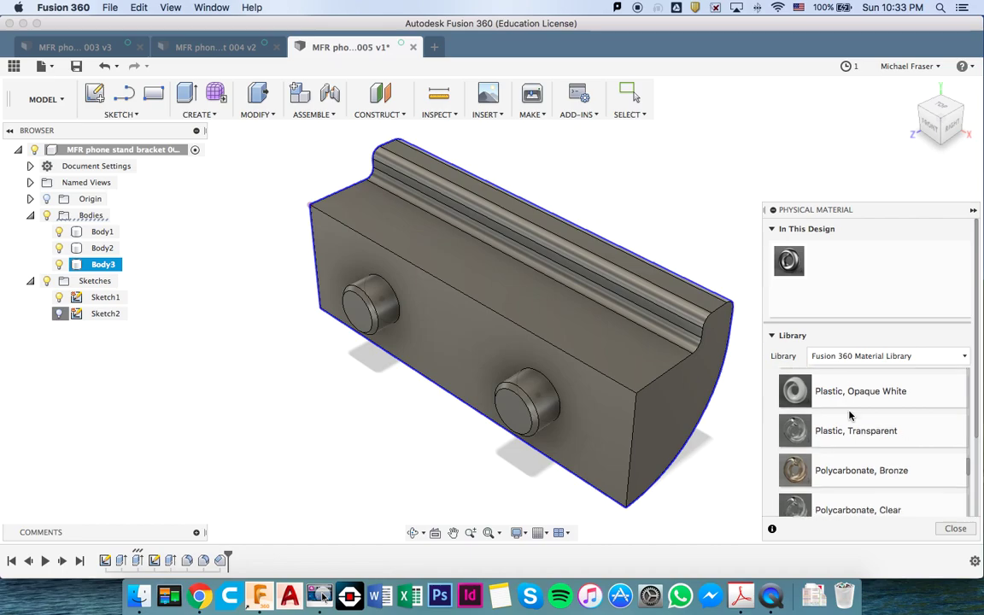
scroll(850, 415, down, 3)
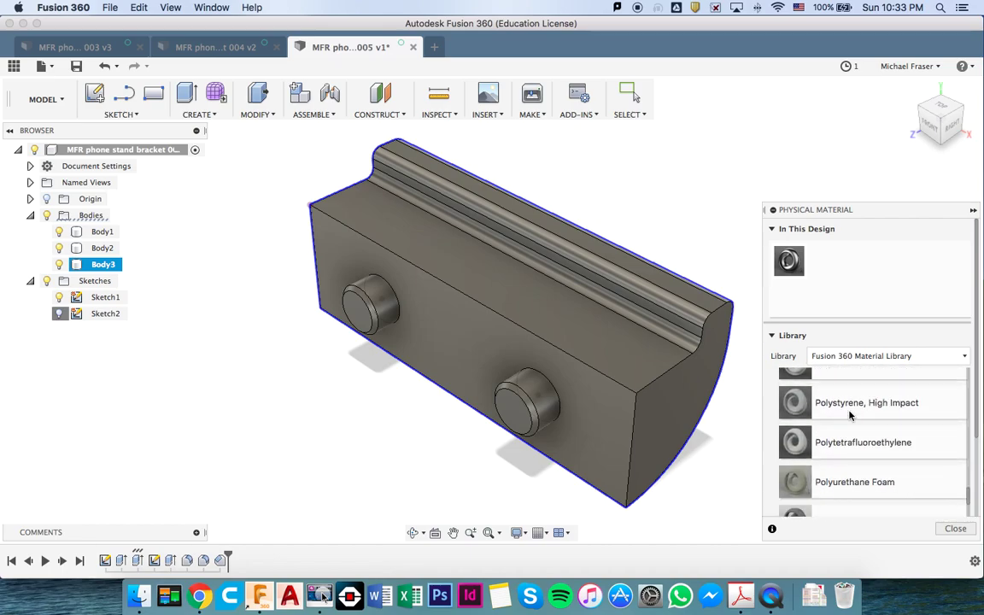
scroll(850, 415, down, 1)
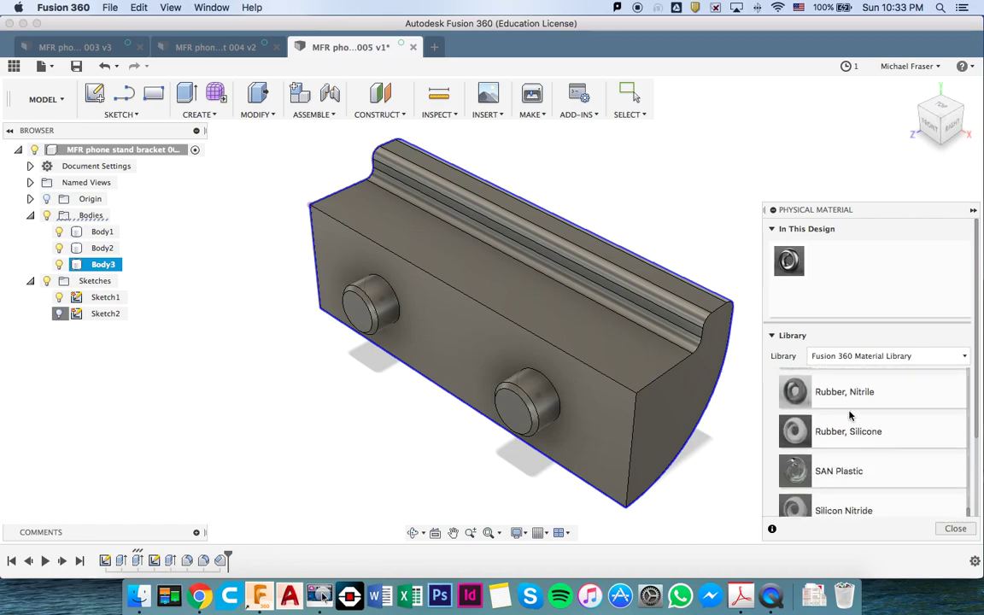
scroll(850, 415, up, 5)
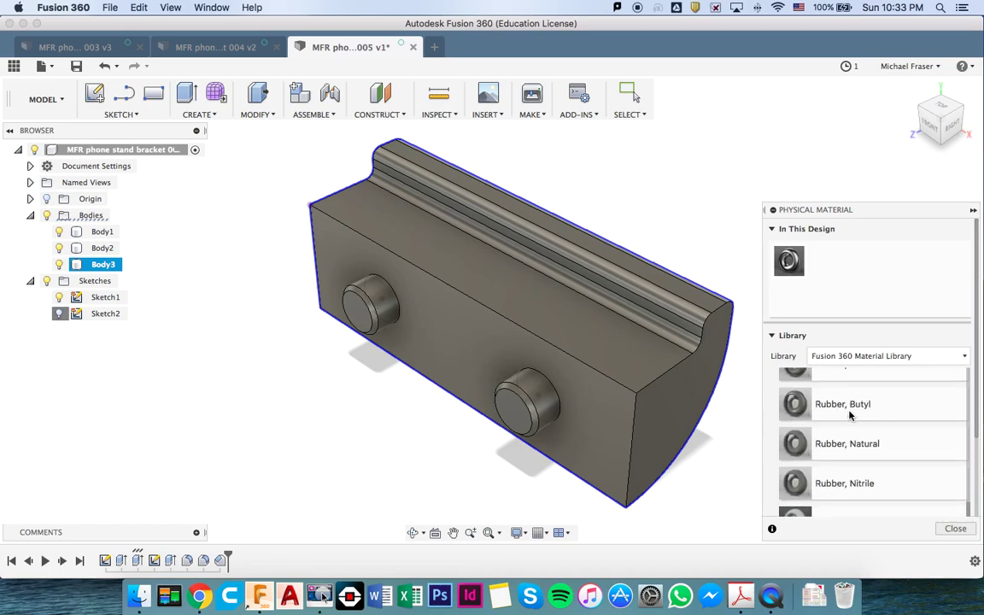
scroll(850, 415, up, 10)
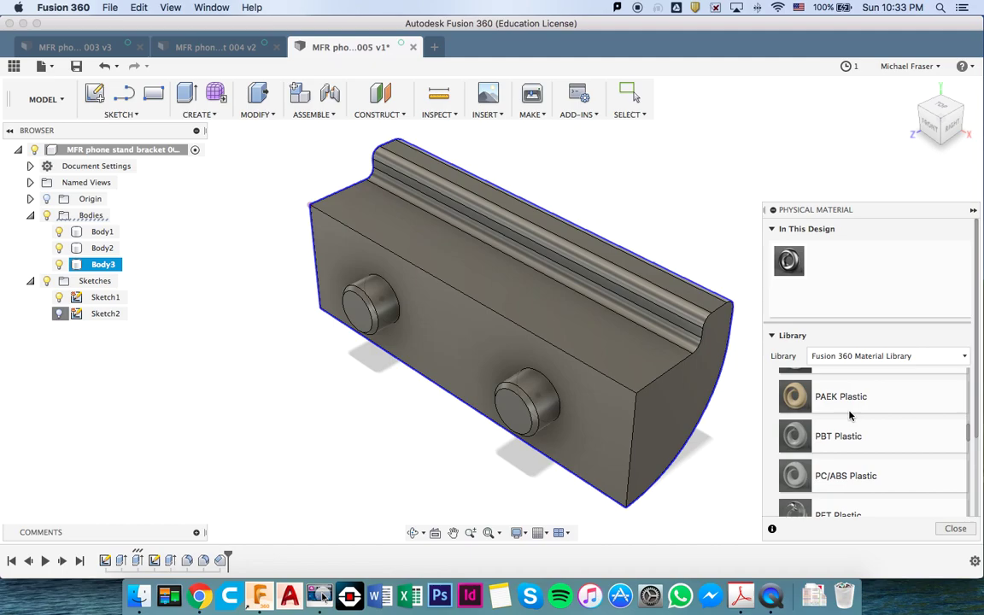
scroll(849, 416, up, 10)
scroll(849, 416, down, 3)
scroll(850, 415, down, 2)
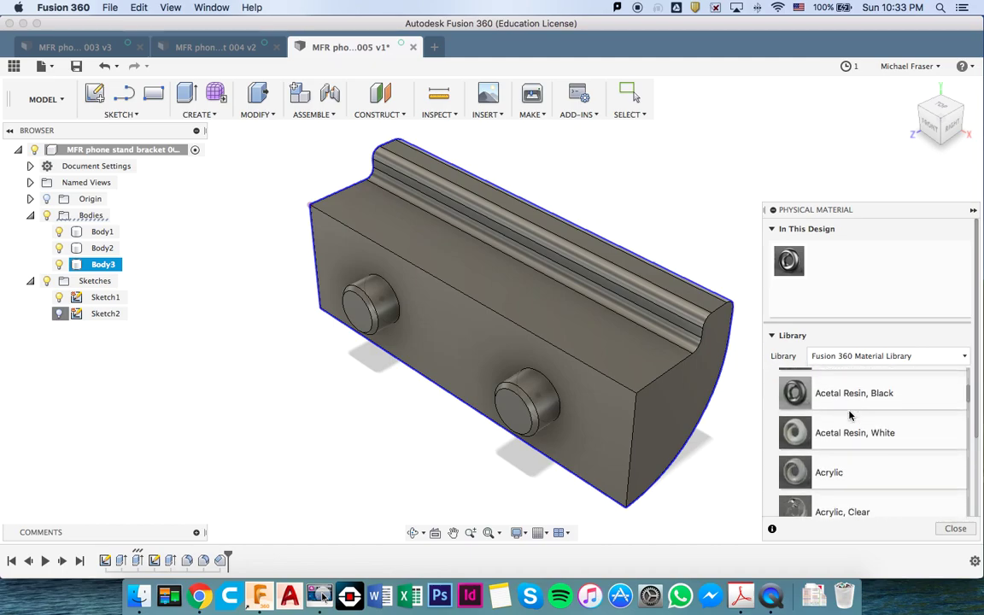
scroll(833, 412, up, 2)
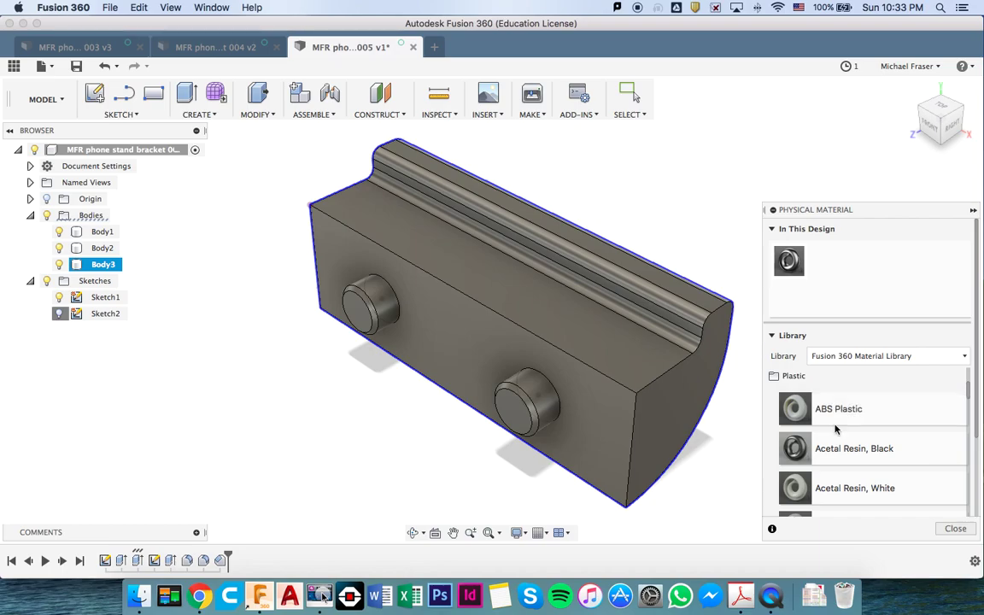
scroll(881, 433, down, 2)
scroll(881, 433, up, 2)
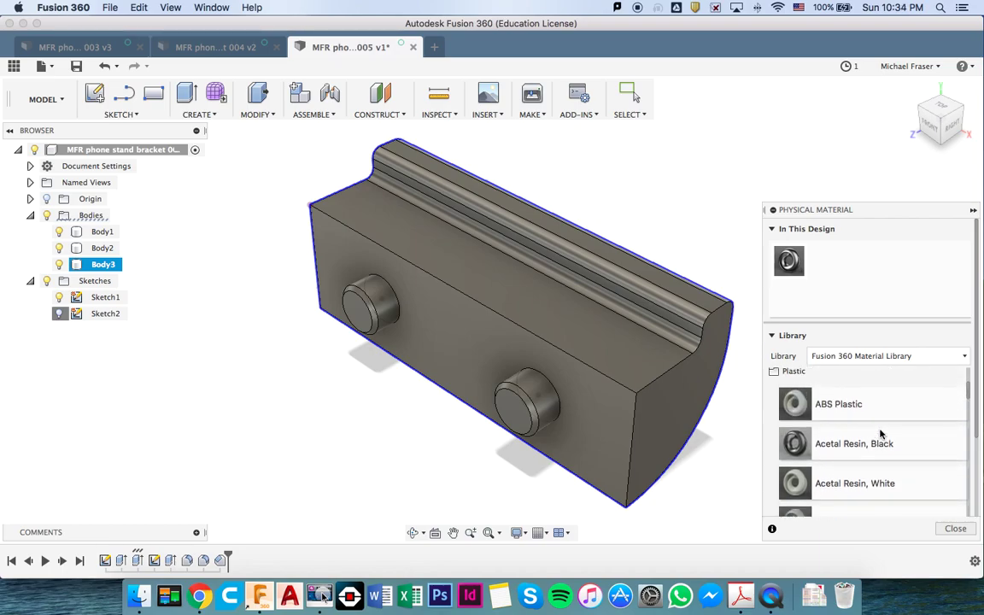
Step: Assign the ABS Plastic physical material to the main bracket body and both pegs, and close the material library
drag(837, 407, 665, 388)
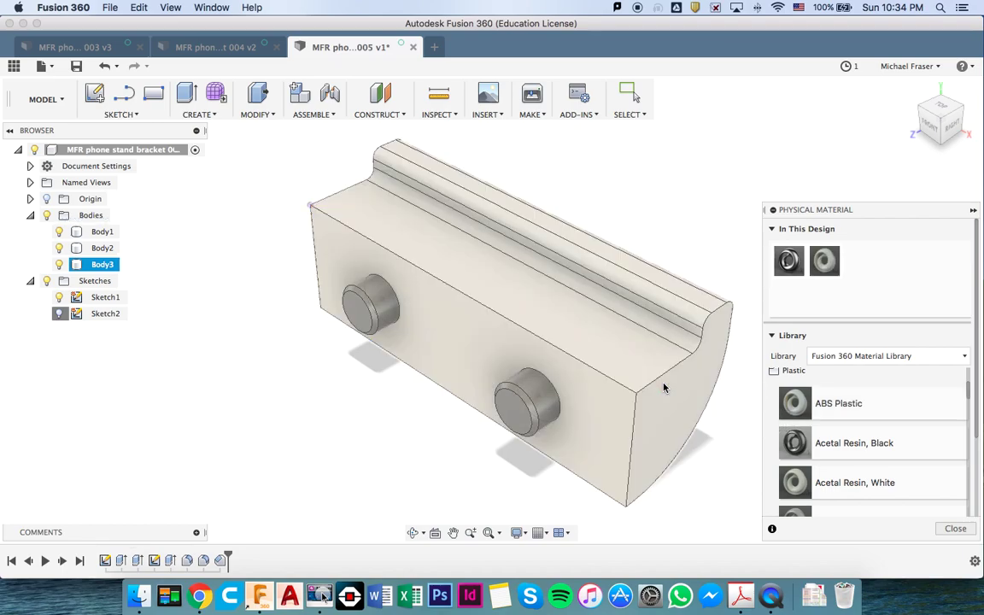
click(103, 248)
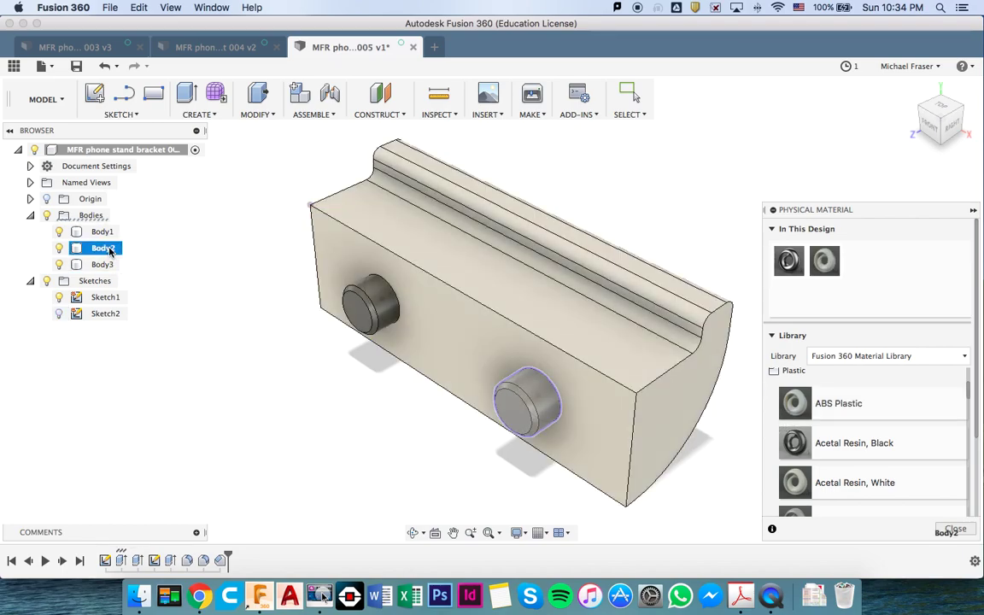
drag(835, 405, 530, 396)
click(103, 235)
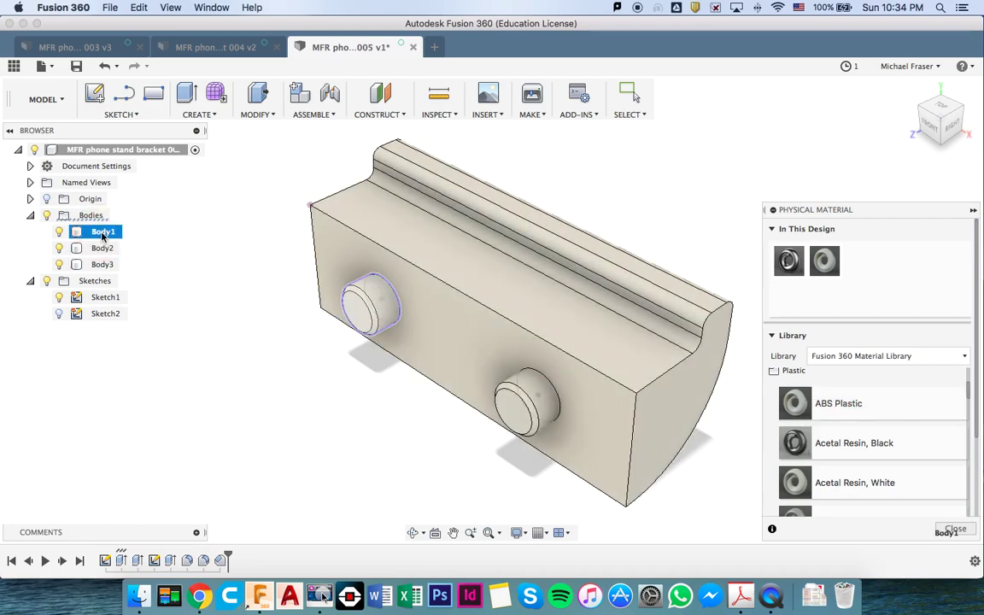
drag(786, 402, 376, 308)
drag(686, 418, 686, 418)
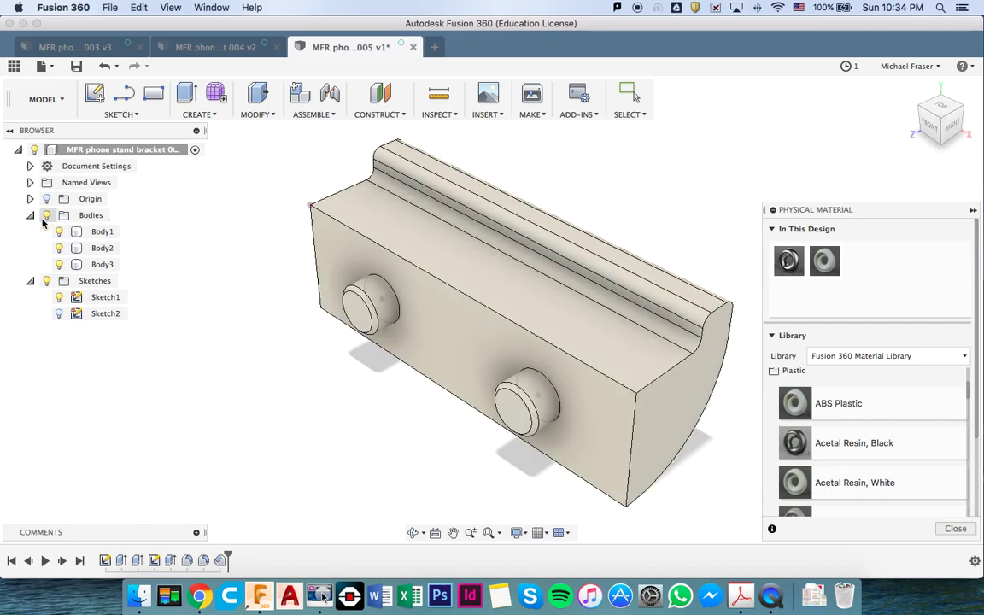
click(83, 221)
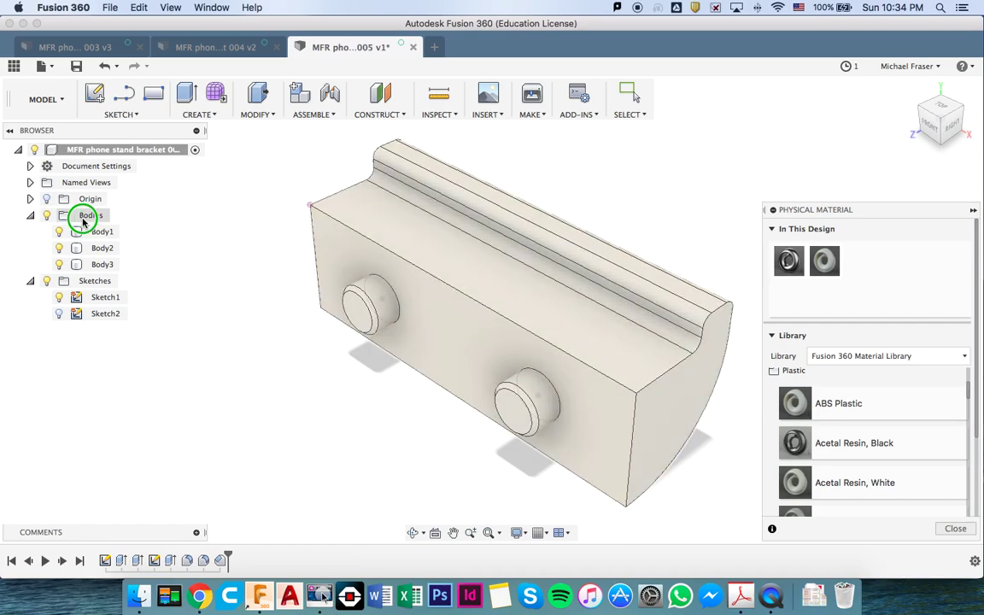
shift+click(99, 266)
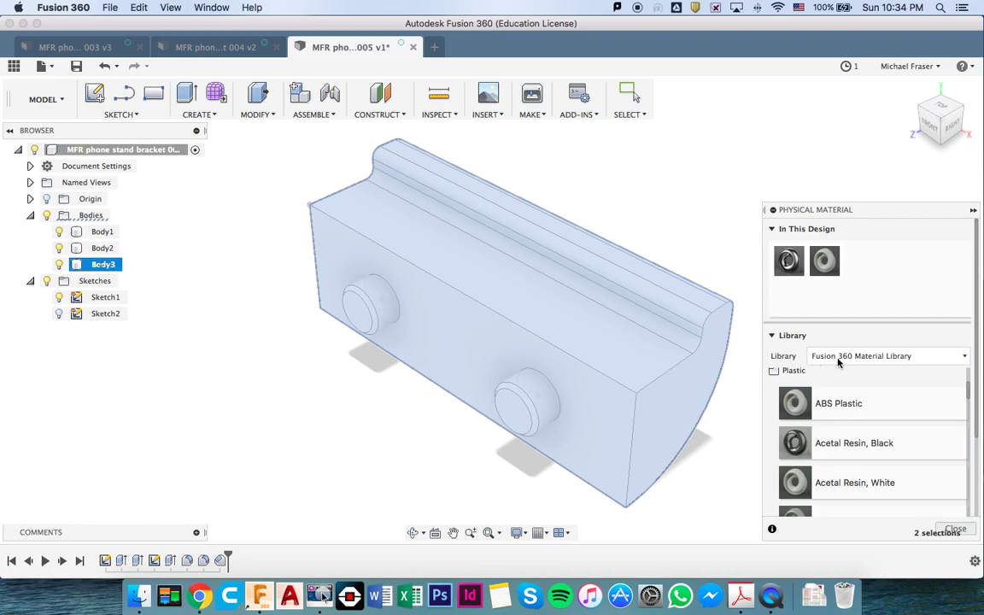
click(957, 529)
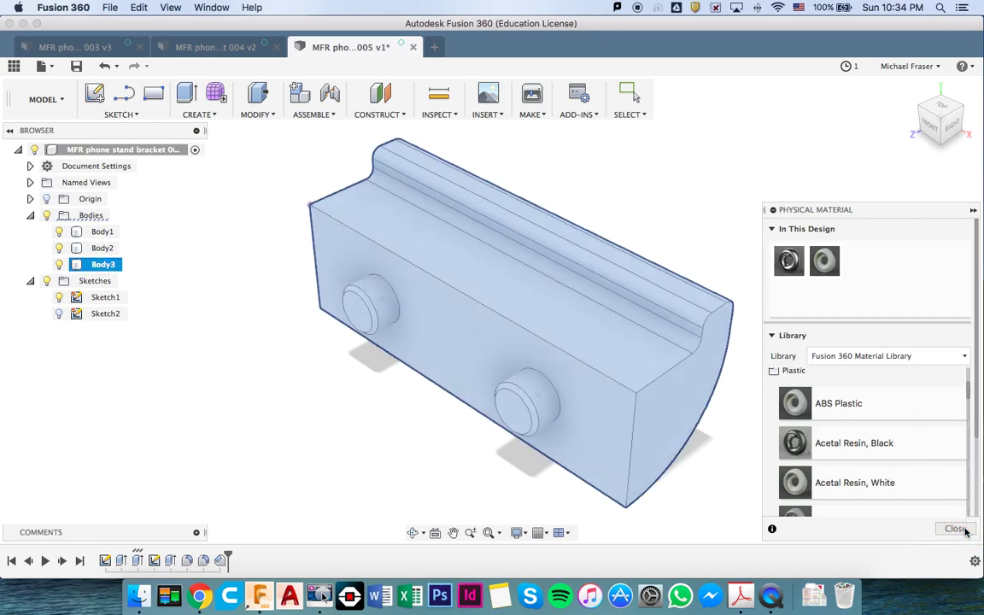
Step: Open the appearance library for the main bracket body, Body3, and expand the opaque plastics
click(96, 265)
right_click(94, 267)
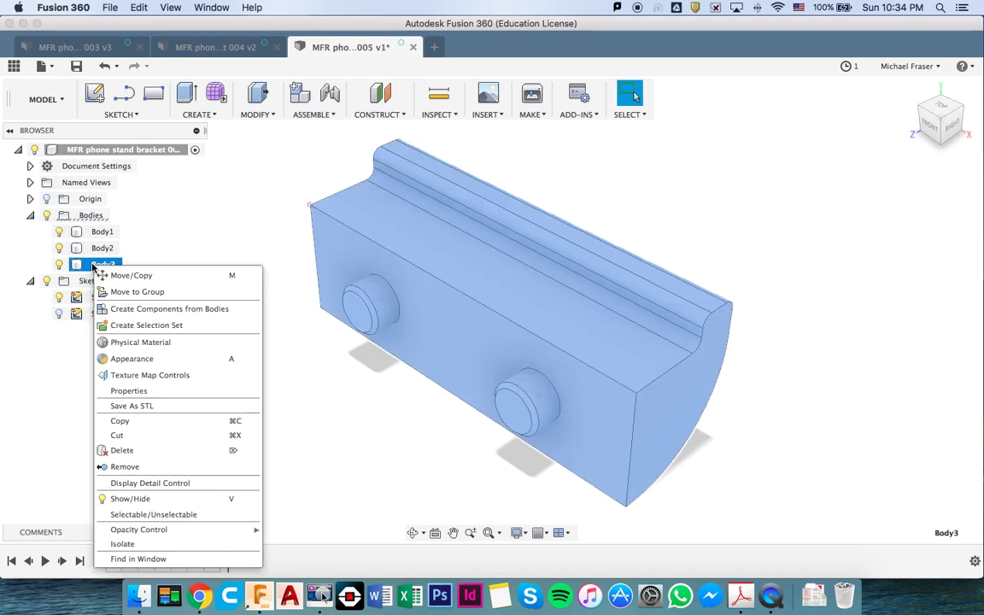
click(137, 359)
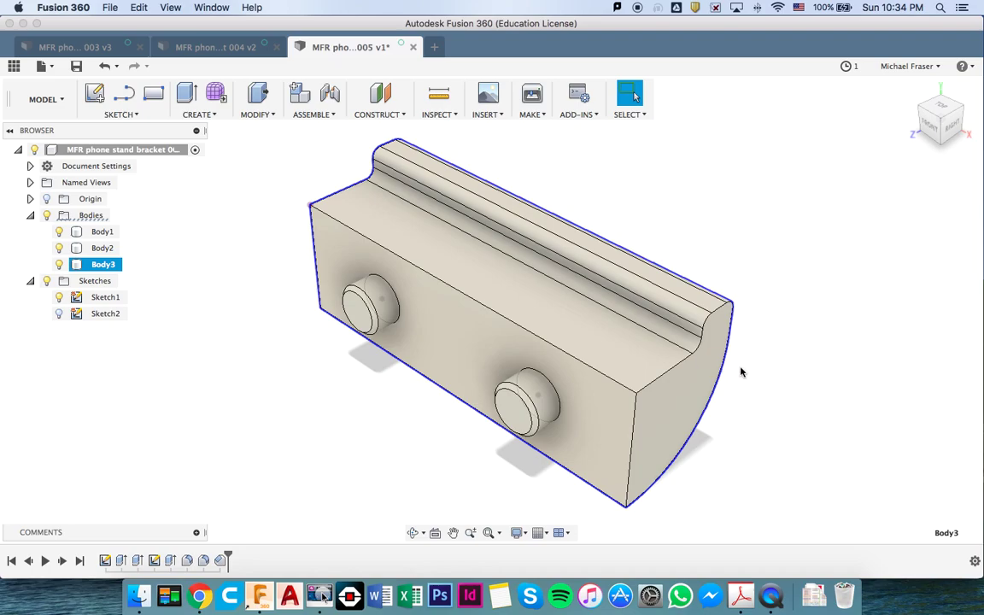
scroll(861, 345, down, 3)
scroll(862, 345, up, 3)
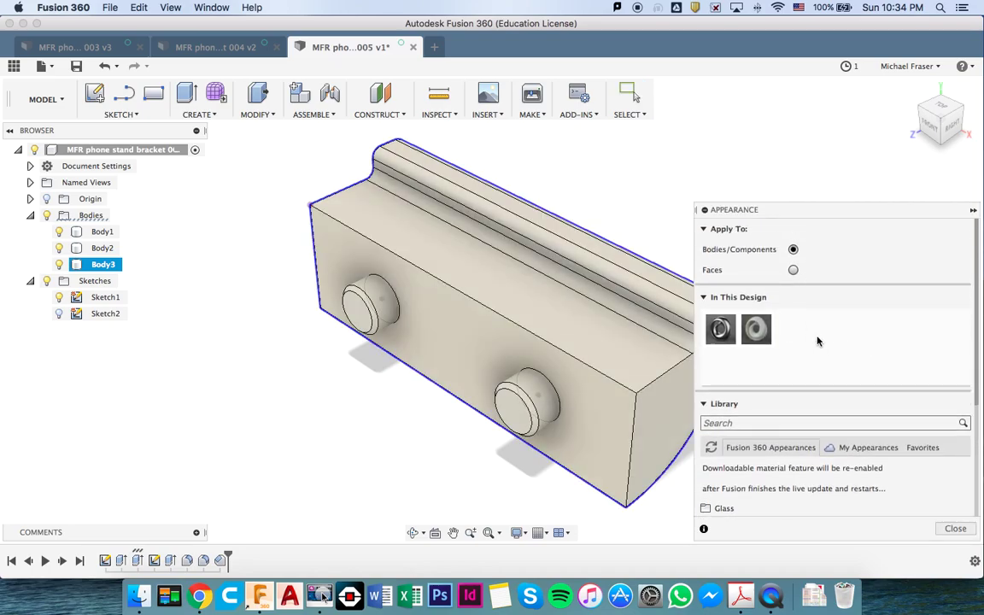
scroll(817, 341, down, 4)
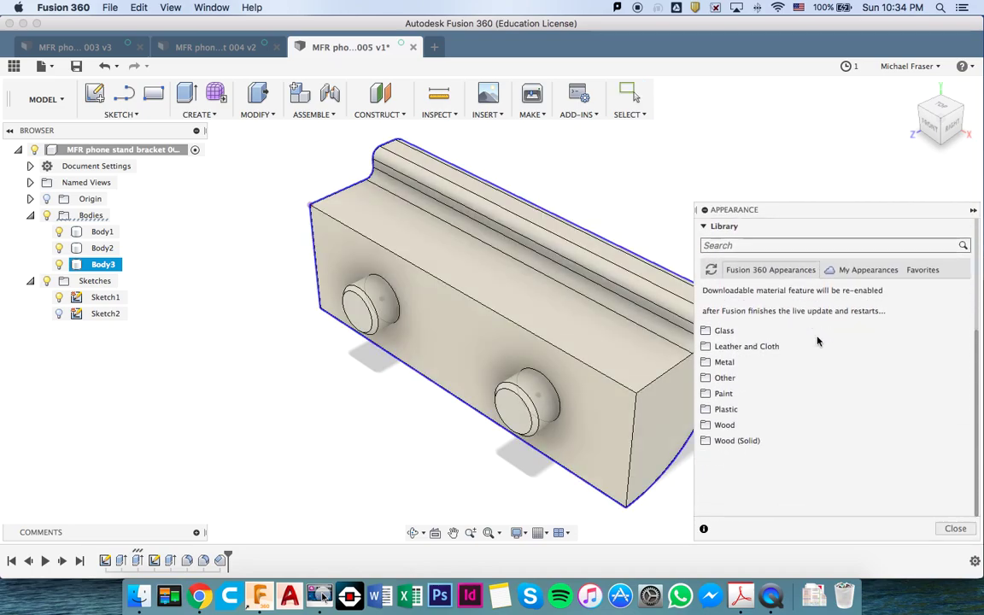
click(708, 410)
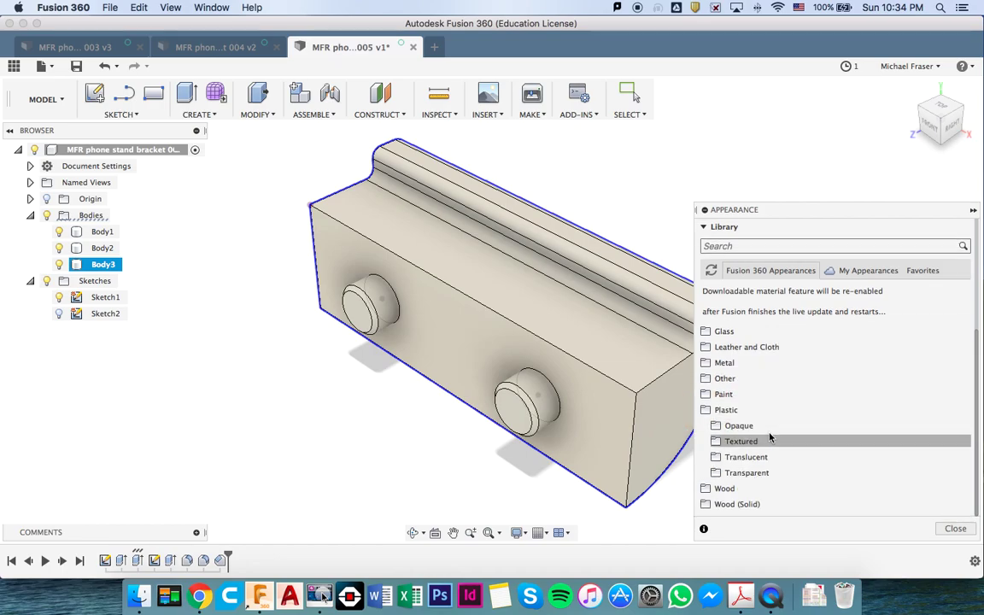
click(716, 426)
Step: Apply the Plastic - Matte (Green) appearance to the main bracket body
scroll(761, 440, down, 5)
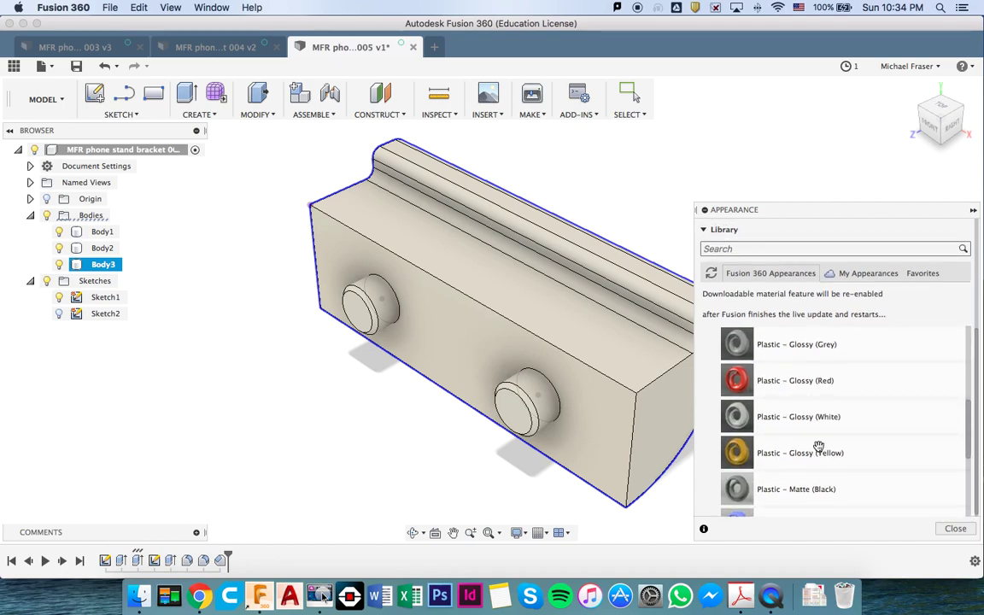
scroll(818, 447, down, 3)
scroll(818, 447, up, 3)
scroll(819, 447, down, 6)
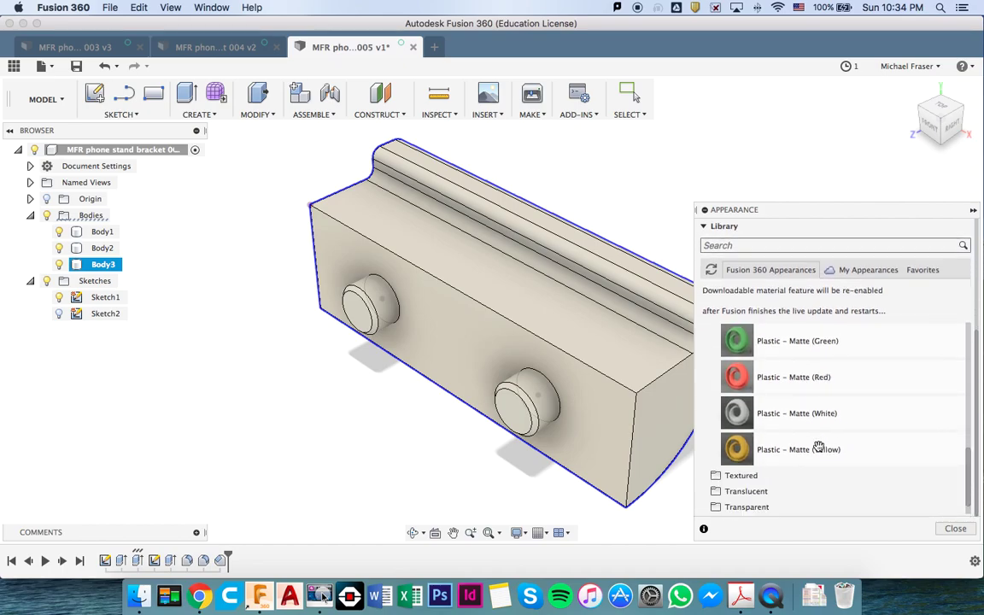
click(801, 391)
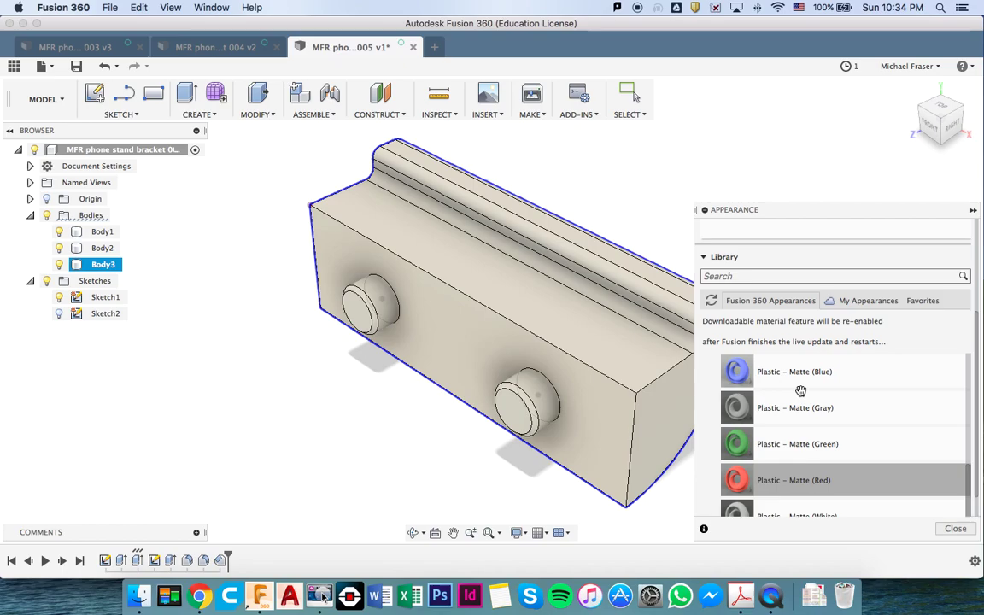
click(783, 445)
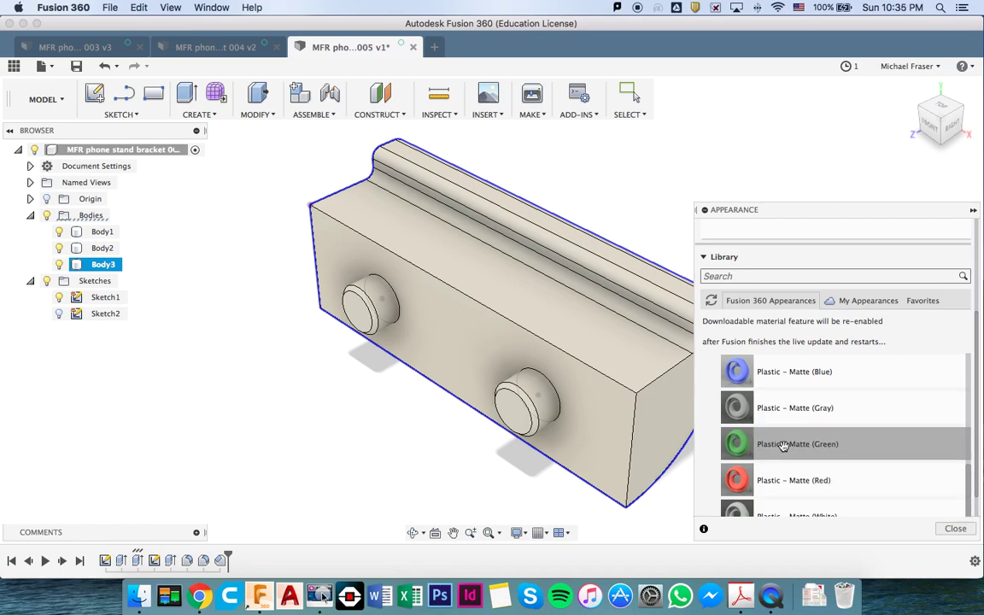
drag(784, 444, 661, 413)
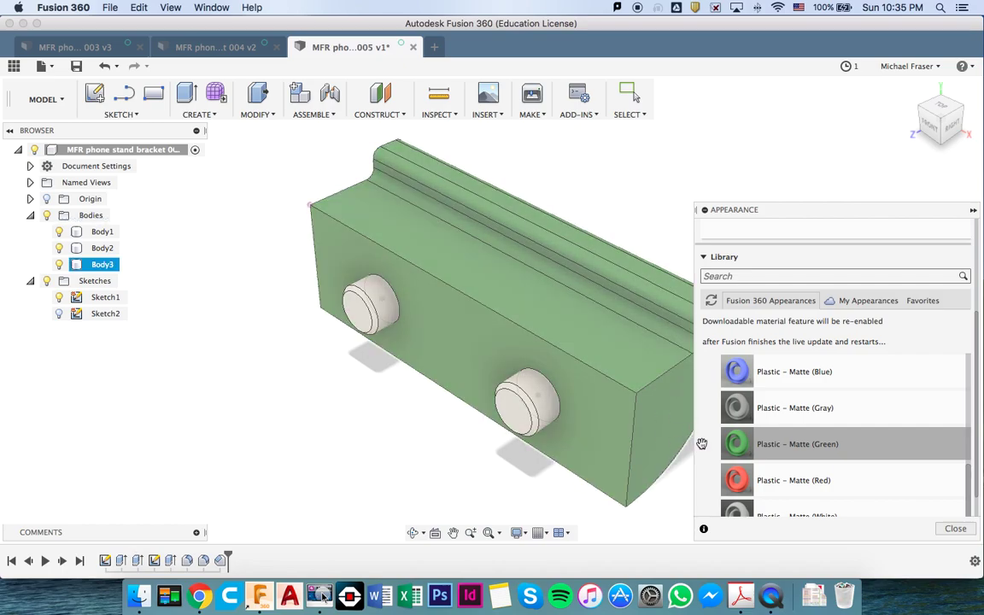
Step: Apply the Plastic - Matte (Green) appearance to both pegs, Body2 and Body1, and collapse the appearance library
click(102, 248)
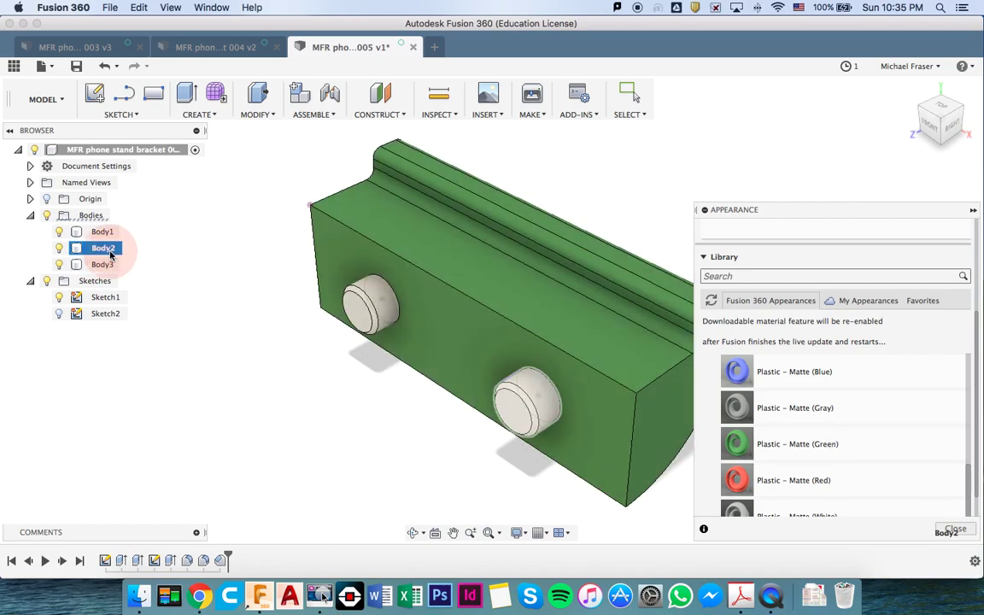
drag(726, 438, 517, 404)
click(103, 232)
drag(750, 437, 358, 295)
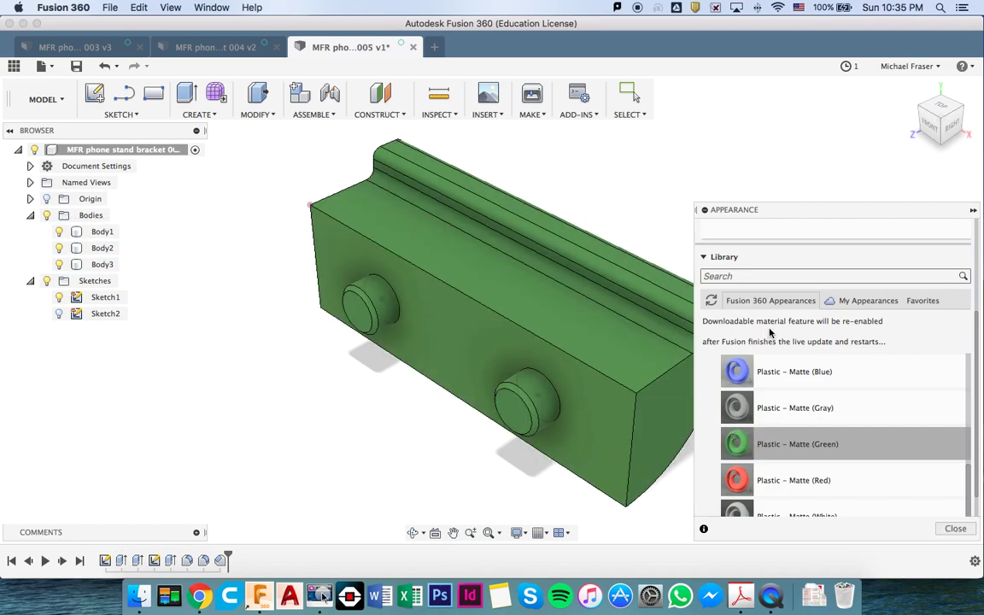
click(972, 211)
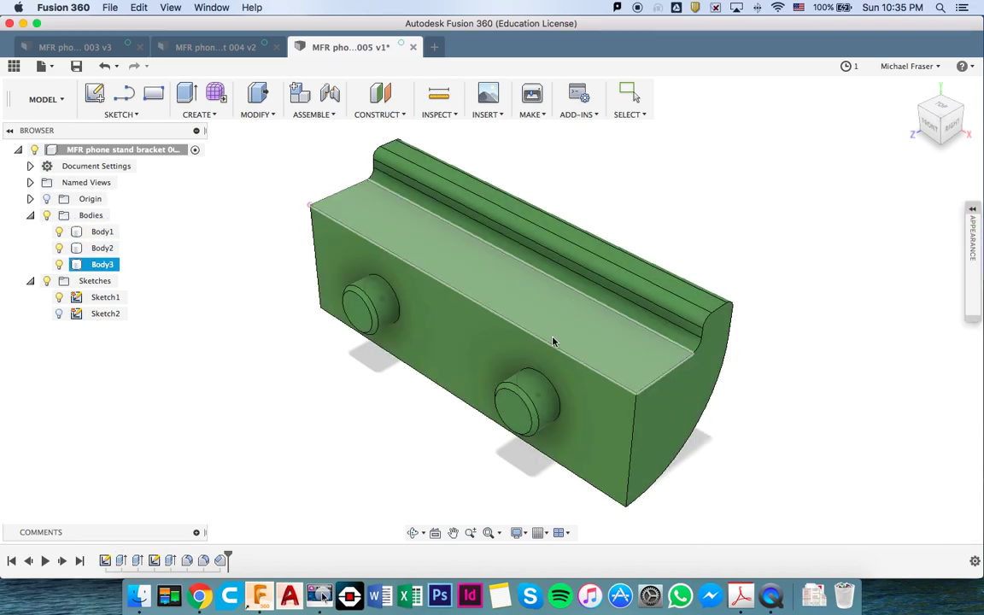
Step: Save the bracket design and show the project's stored design files
scroll(552, 342, up, 2)
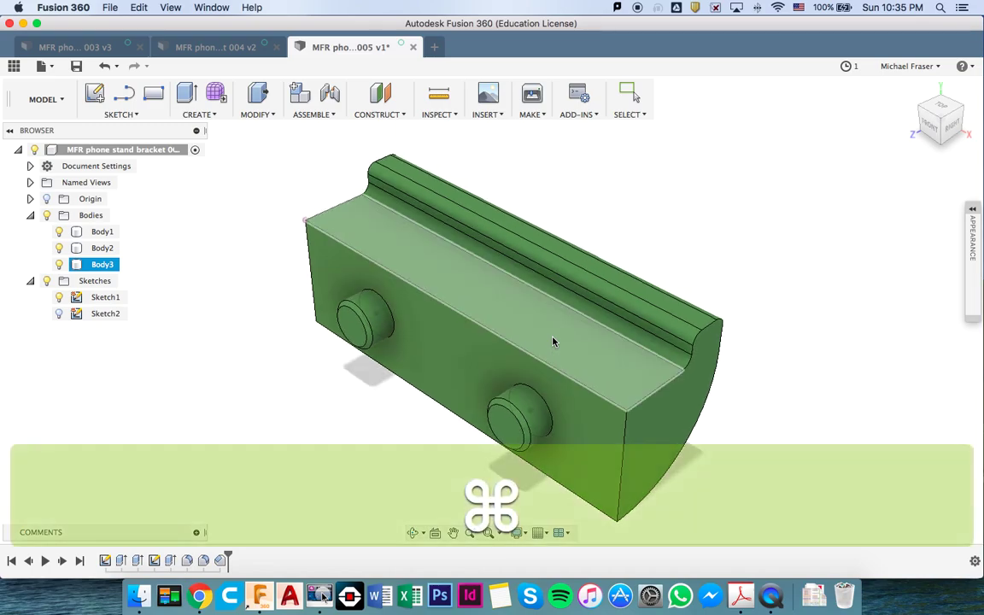
key(super+s)
click(496, 302)
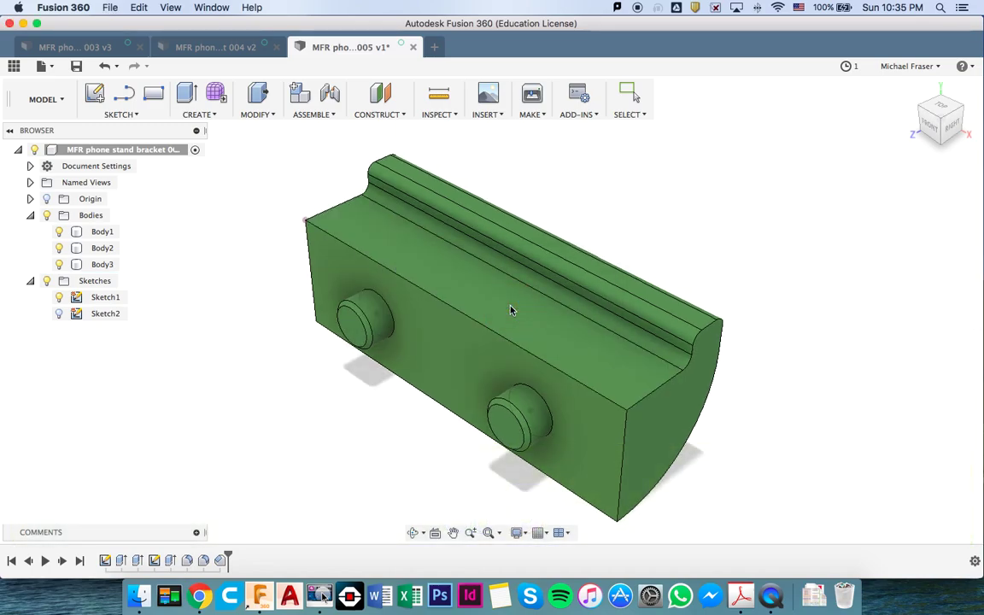
click(14, 68)
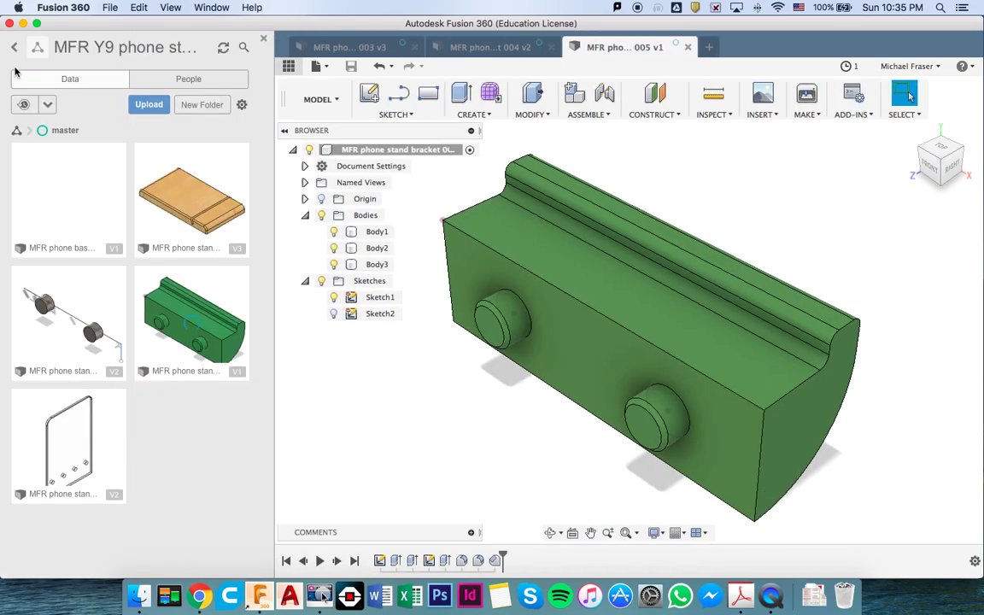